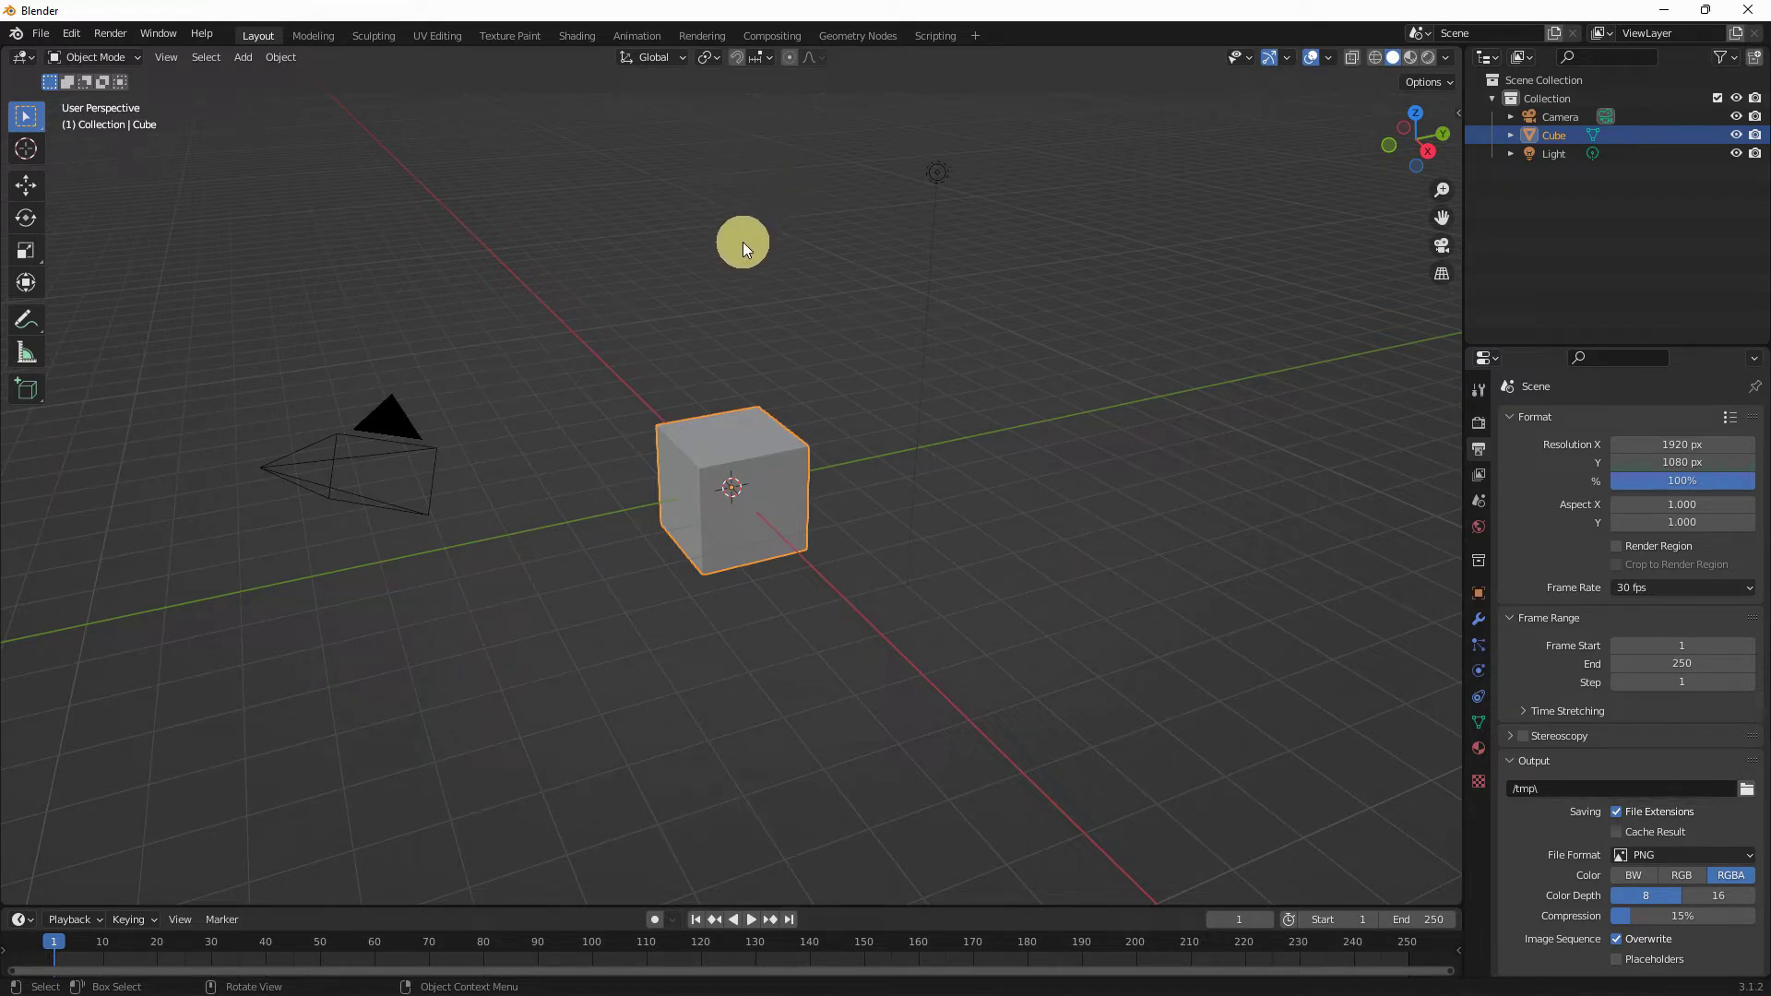
Step: Add a Plain Axes empty at the origin and set its display size to 2 m
{"action": "key", "text": "shift"}
{"action": "key", "text": "shift+a"}
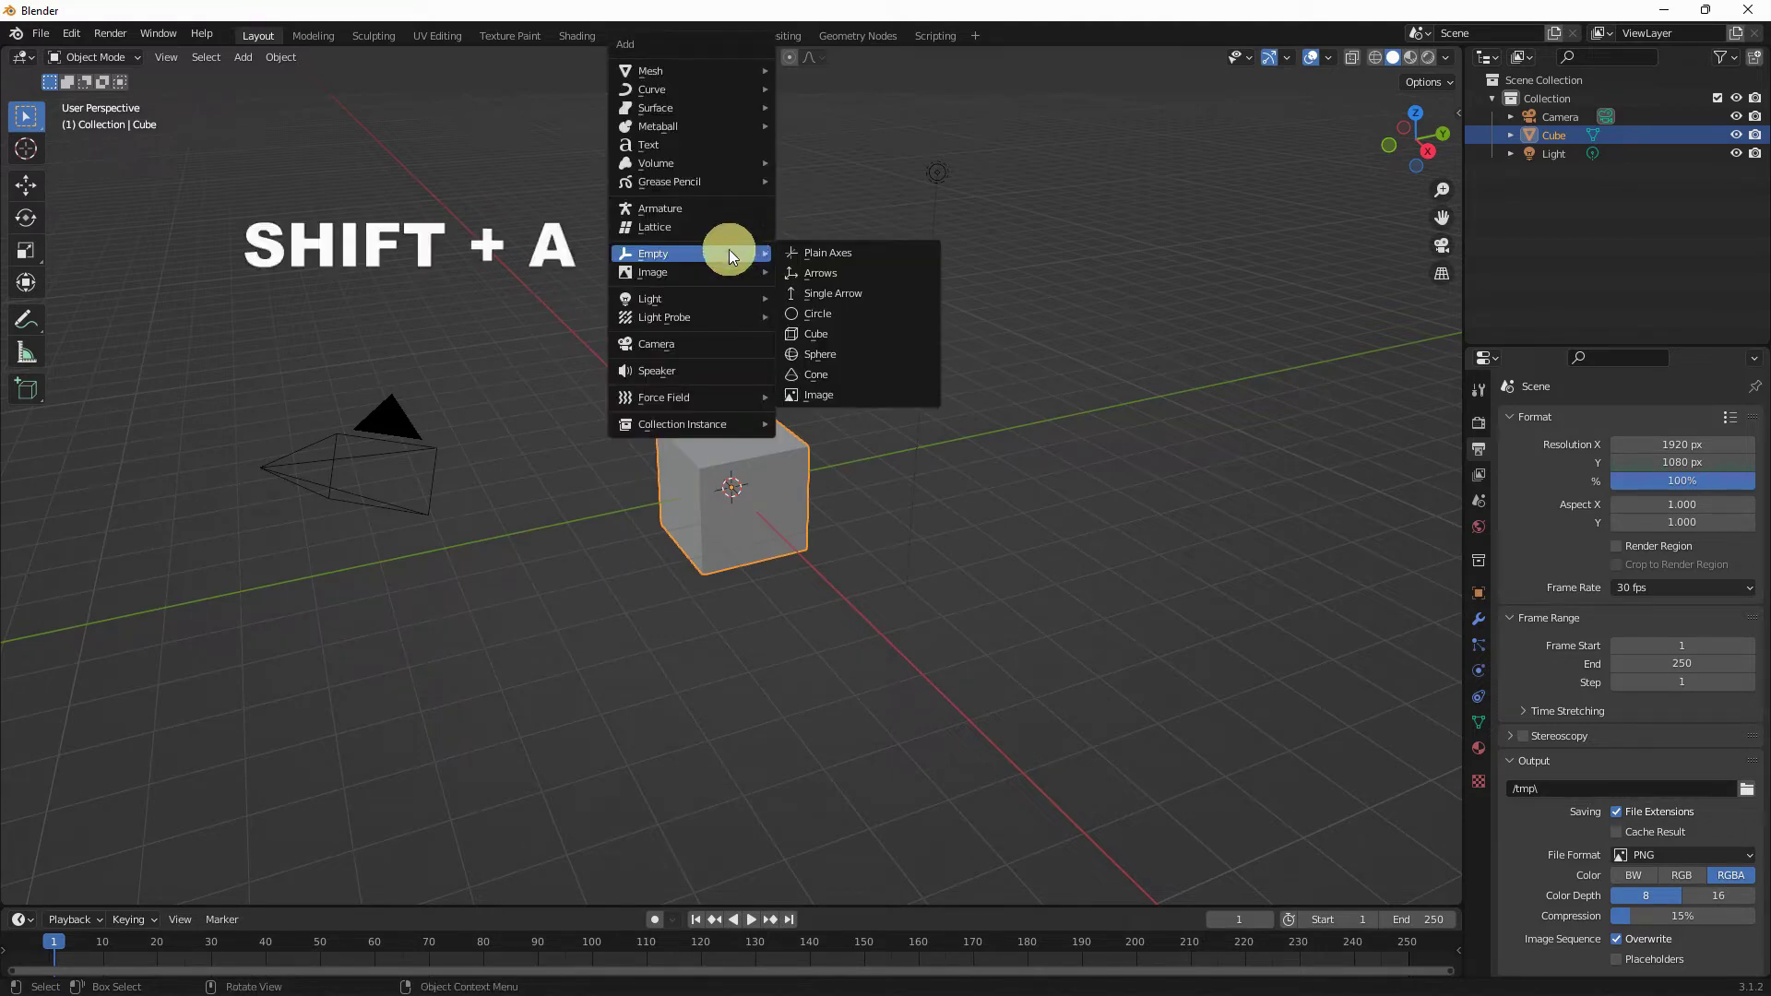
{"action": "left_click", "coordinate": [830, 255]}
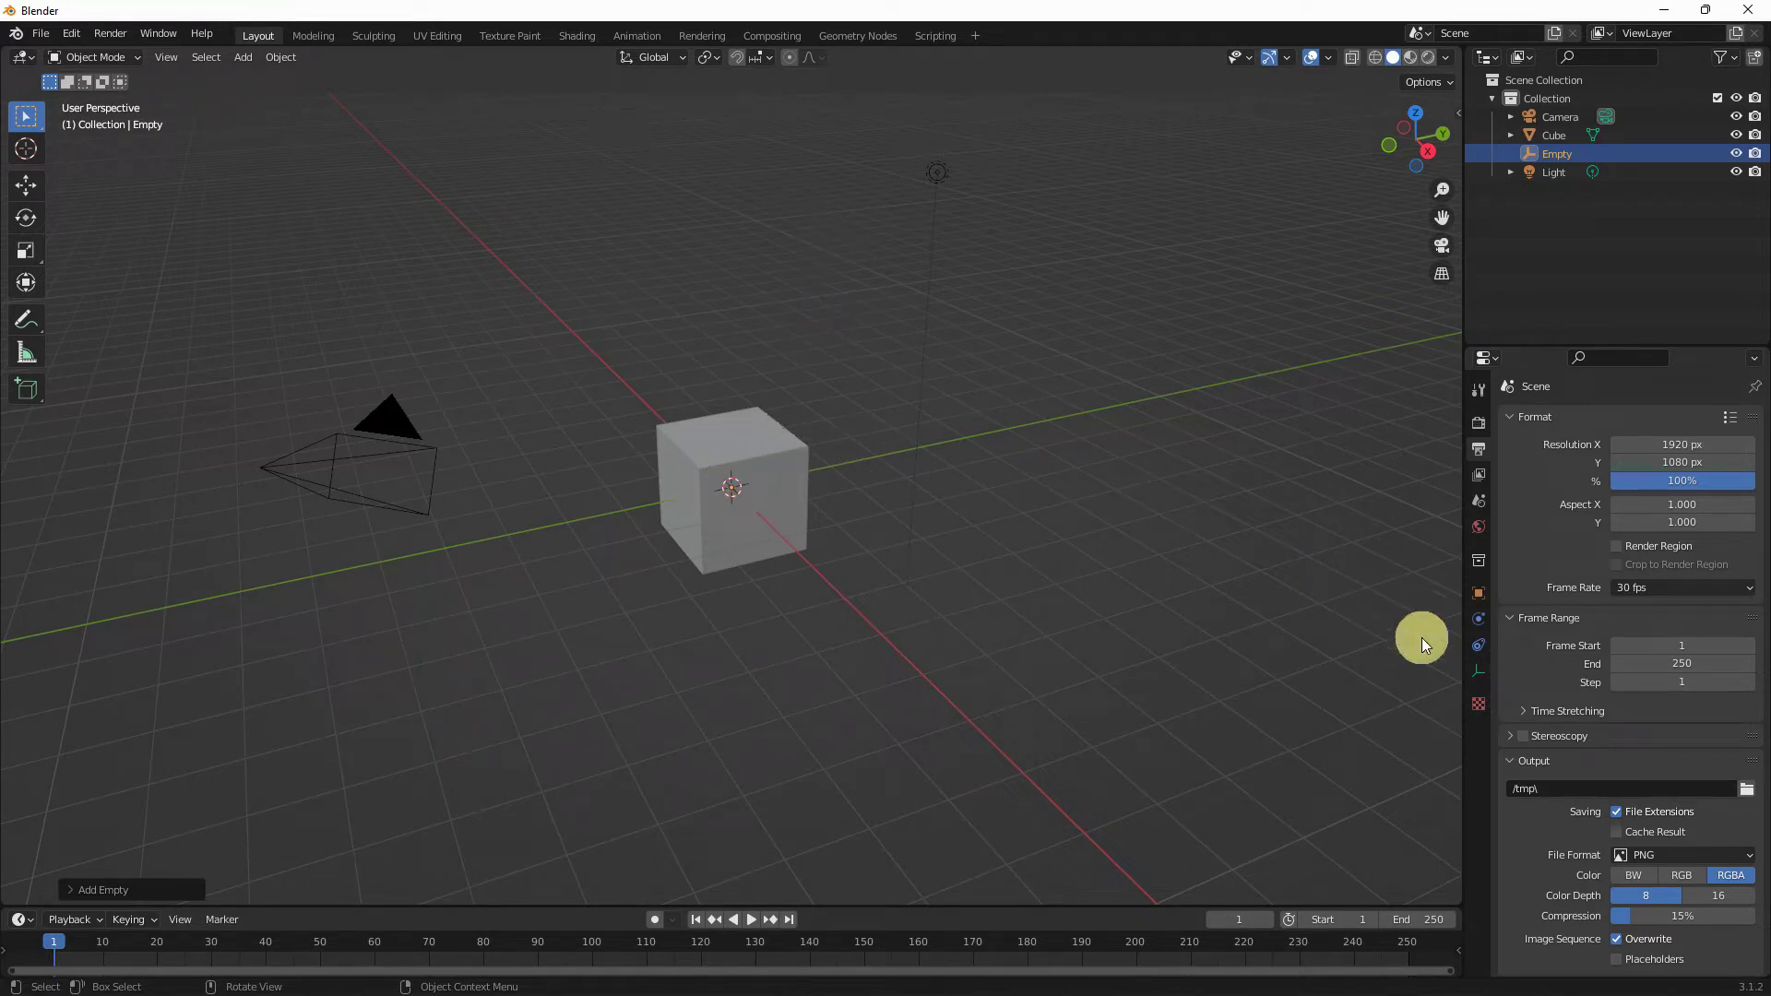
{"action": "left_click", "coordinate": [1479, 670]}
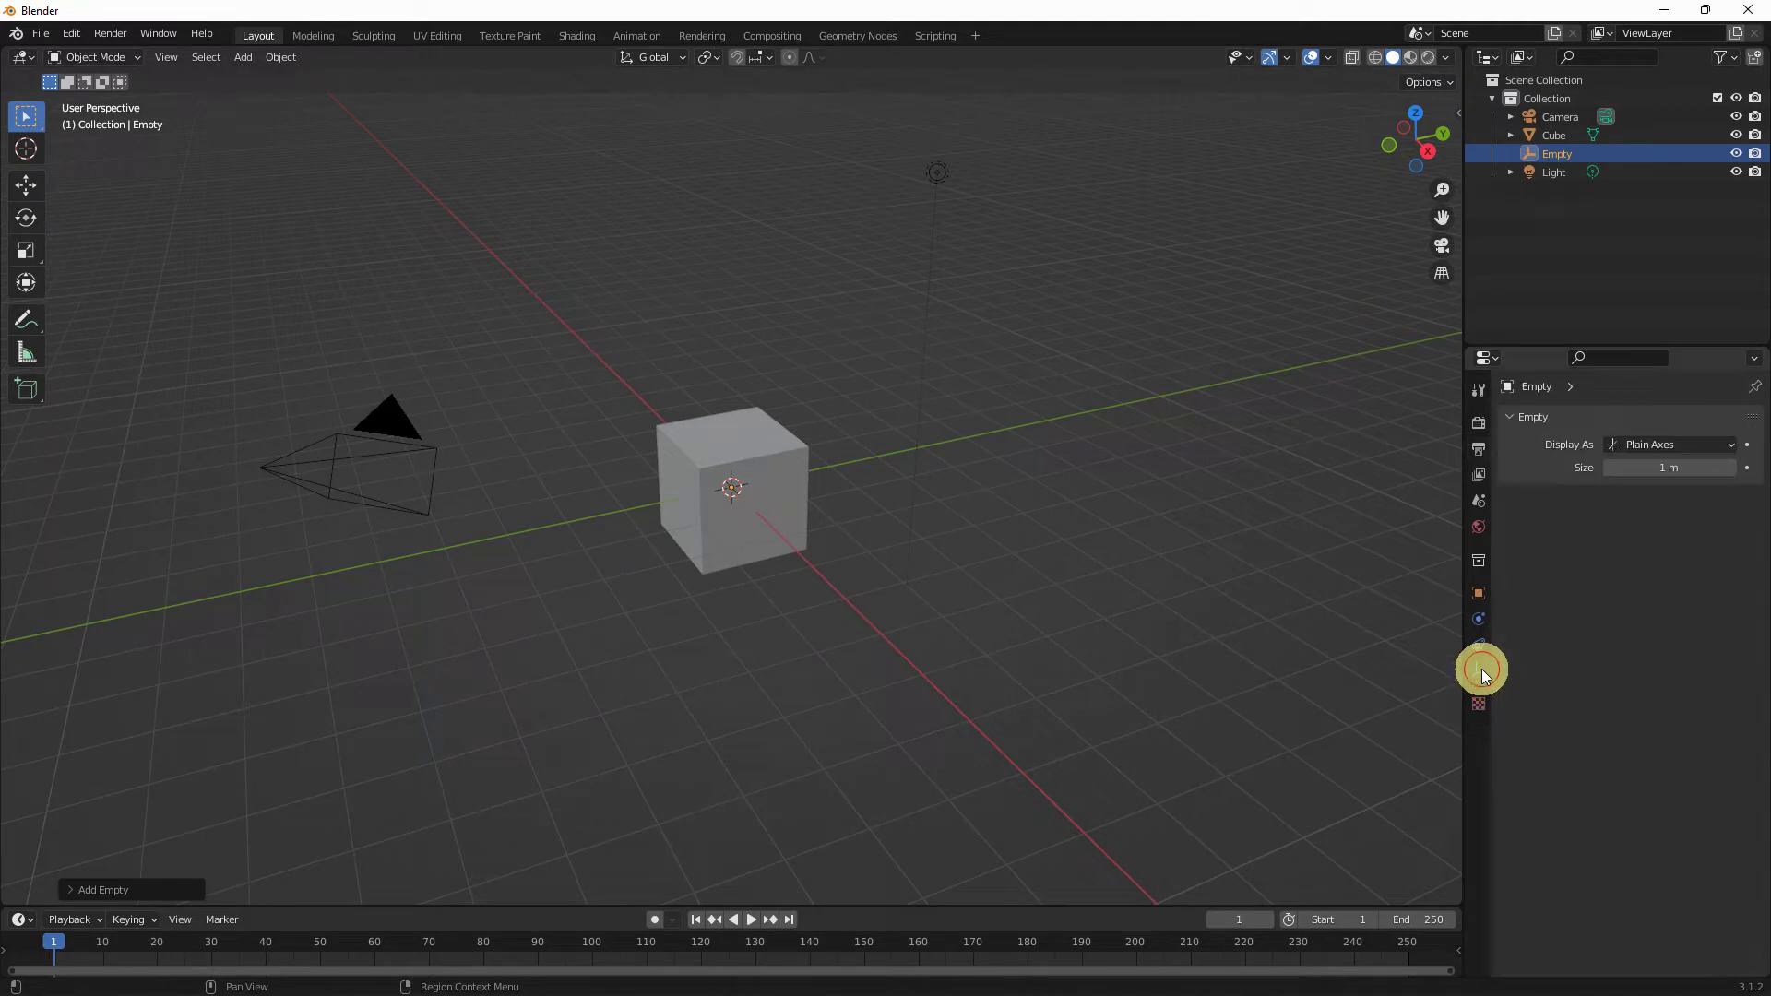
{"action": "left_click", "coordinate": [1668, 468]}
{"action": "type", "text": "2"}
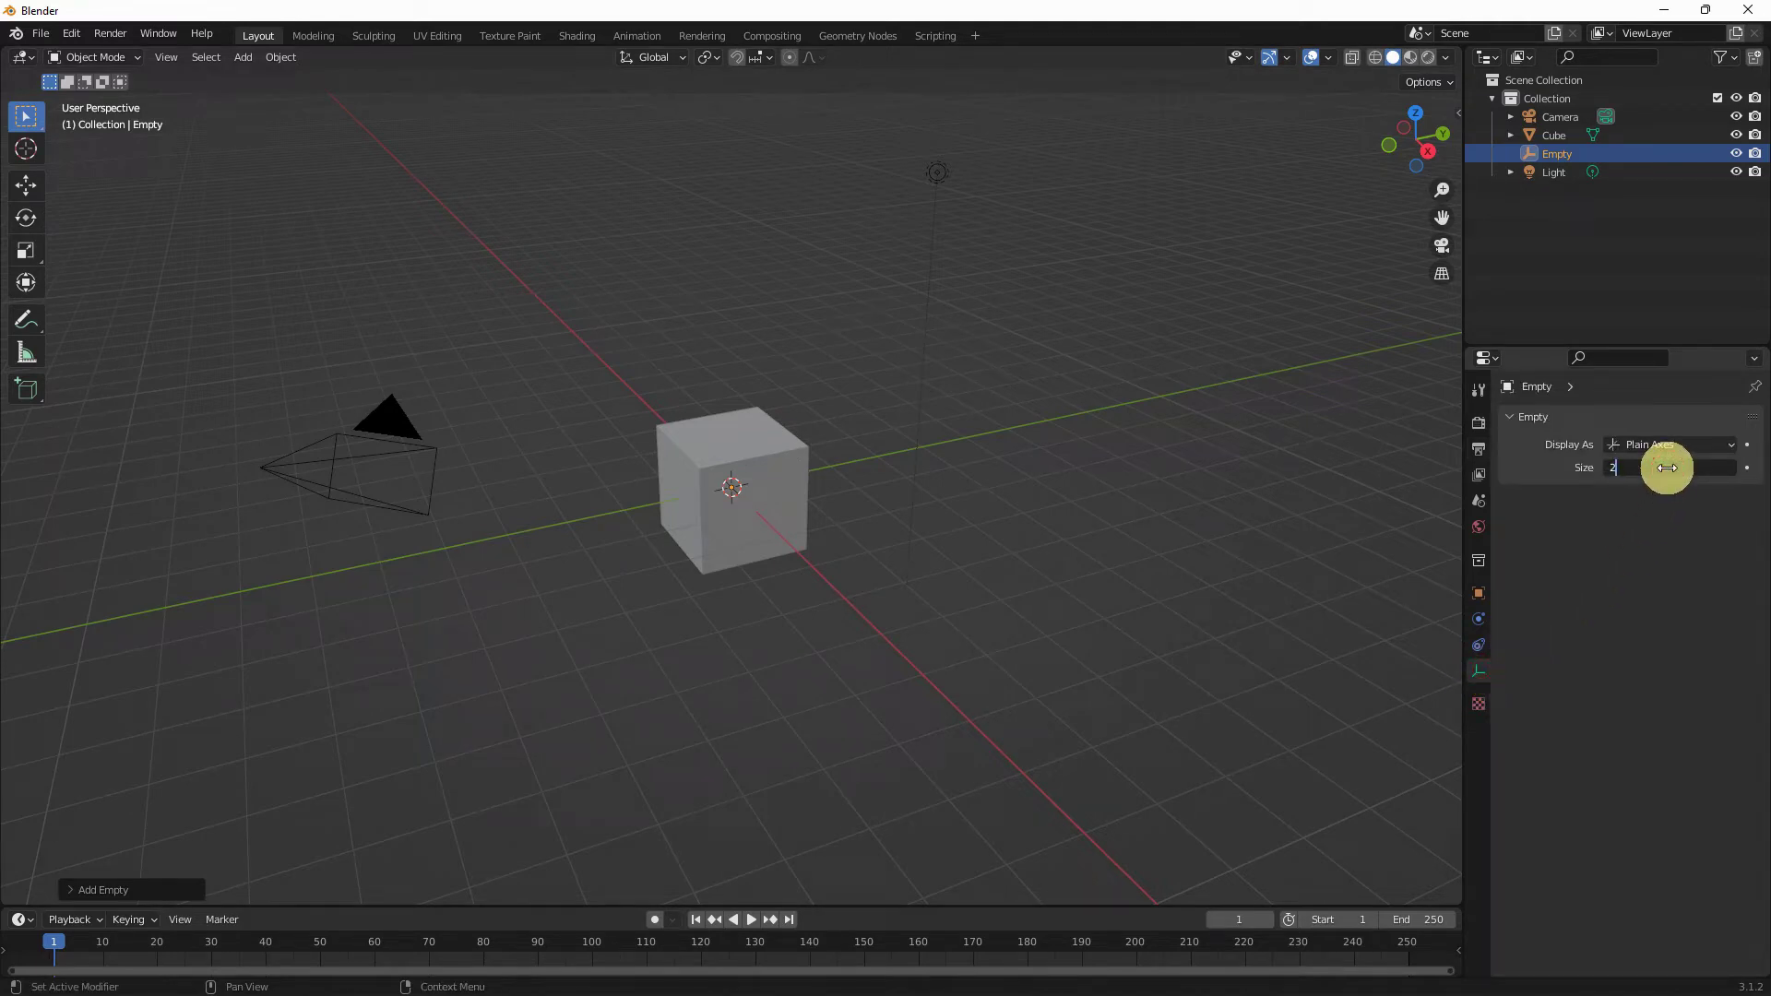
{"action": "key", "text": "Return"}
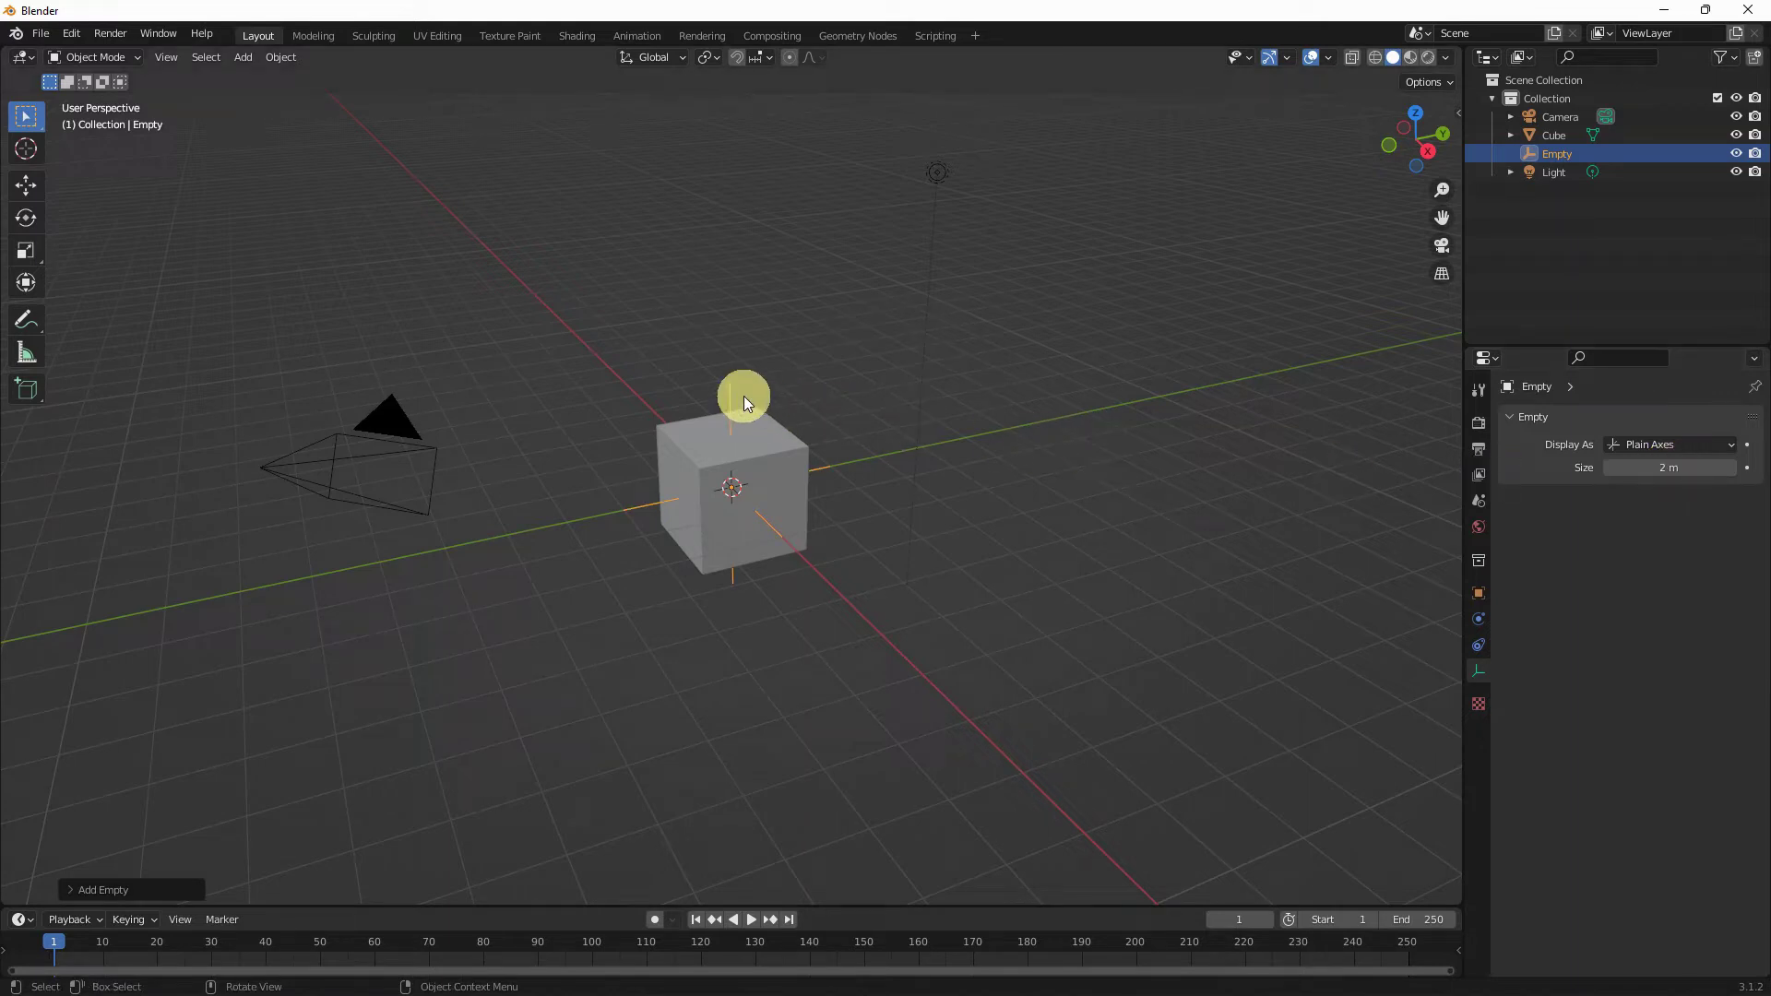
Step: Move the empty 6 m up along the Z axis, above the cube
{"action": "middle_click_drag", "start_coordinate": [744, 402], "coordinate": [727, 513], "text": "shift"}
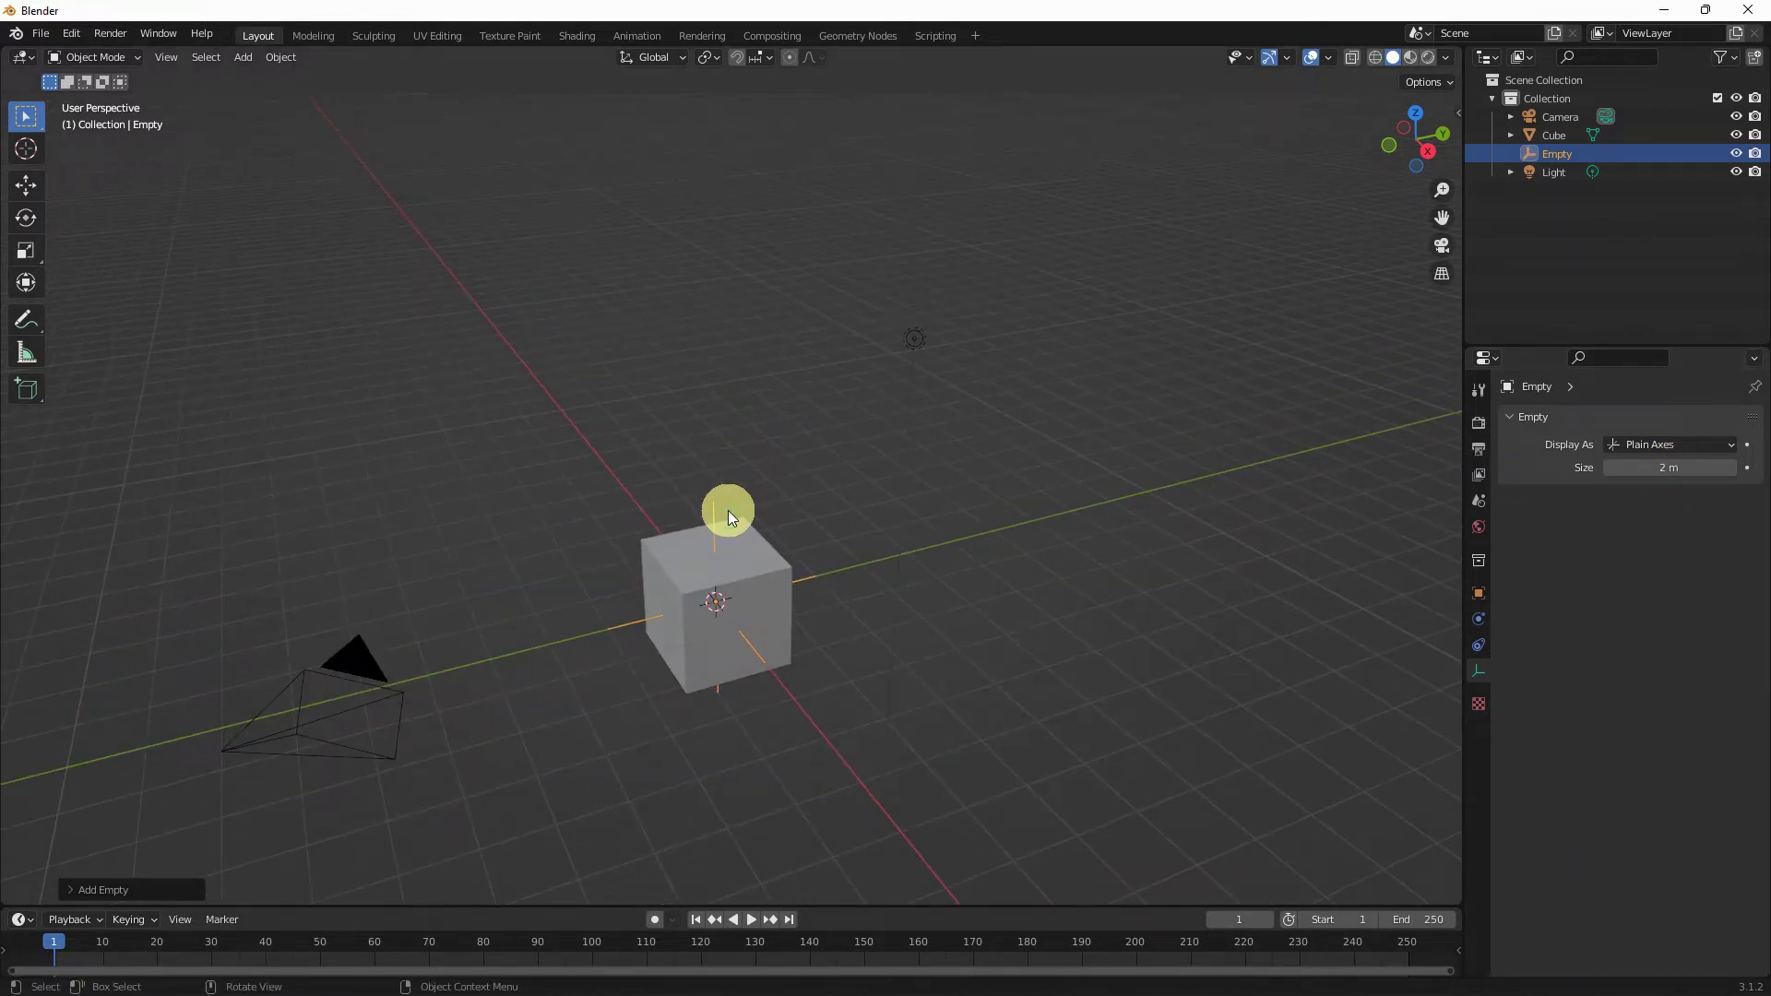
{"action": "key", "text": "g"}
{"action": "key", "text": "z"}
{"action": "key", "text": "6"}
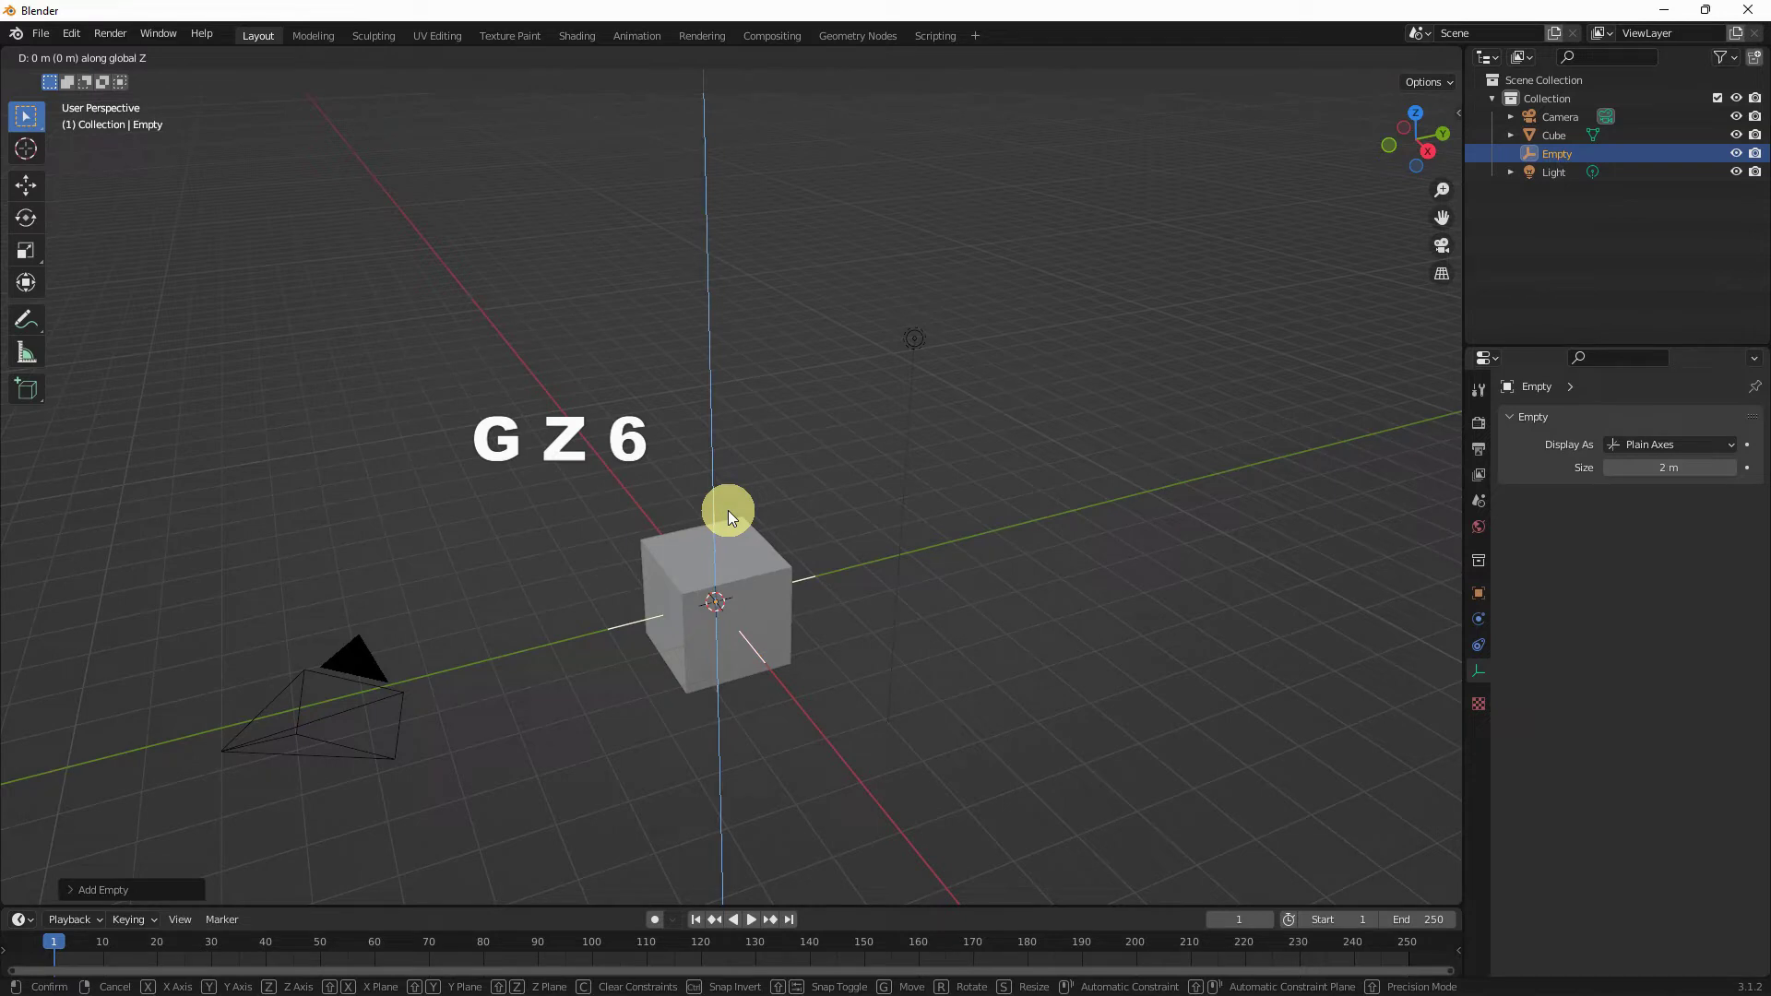
{"action": "key", "text": "6"}
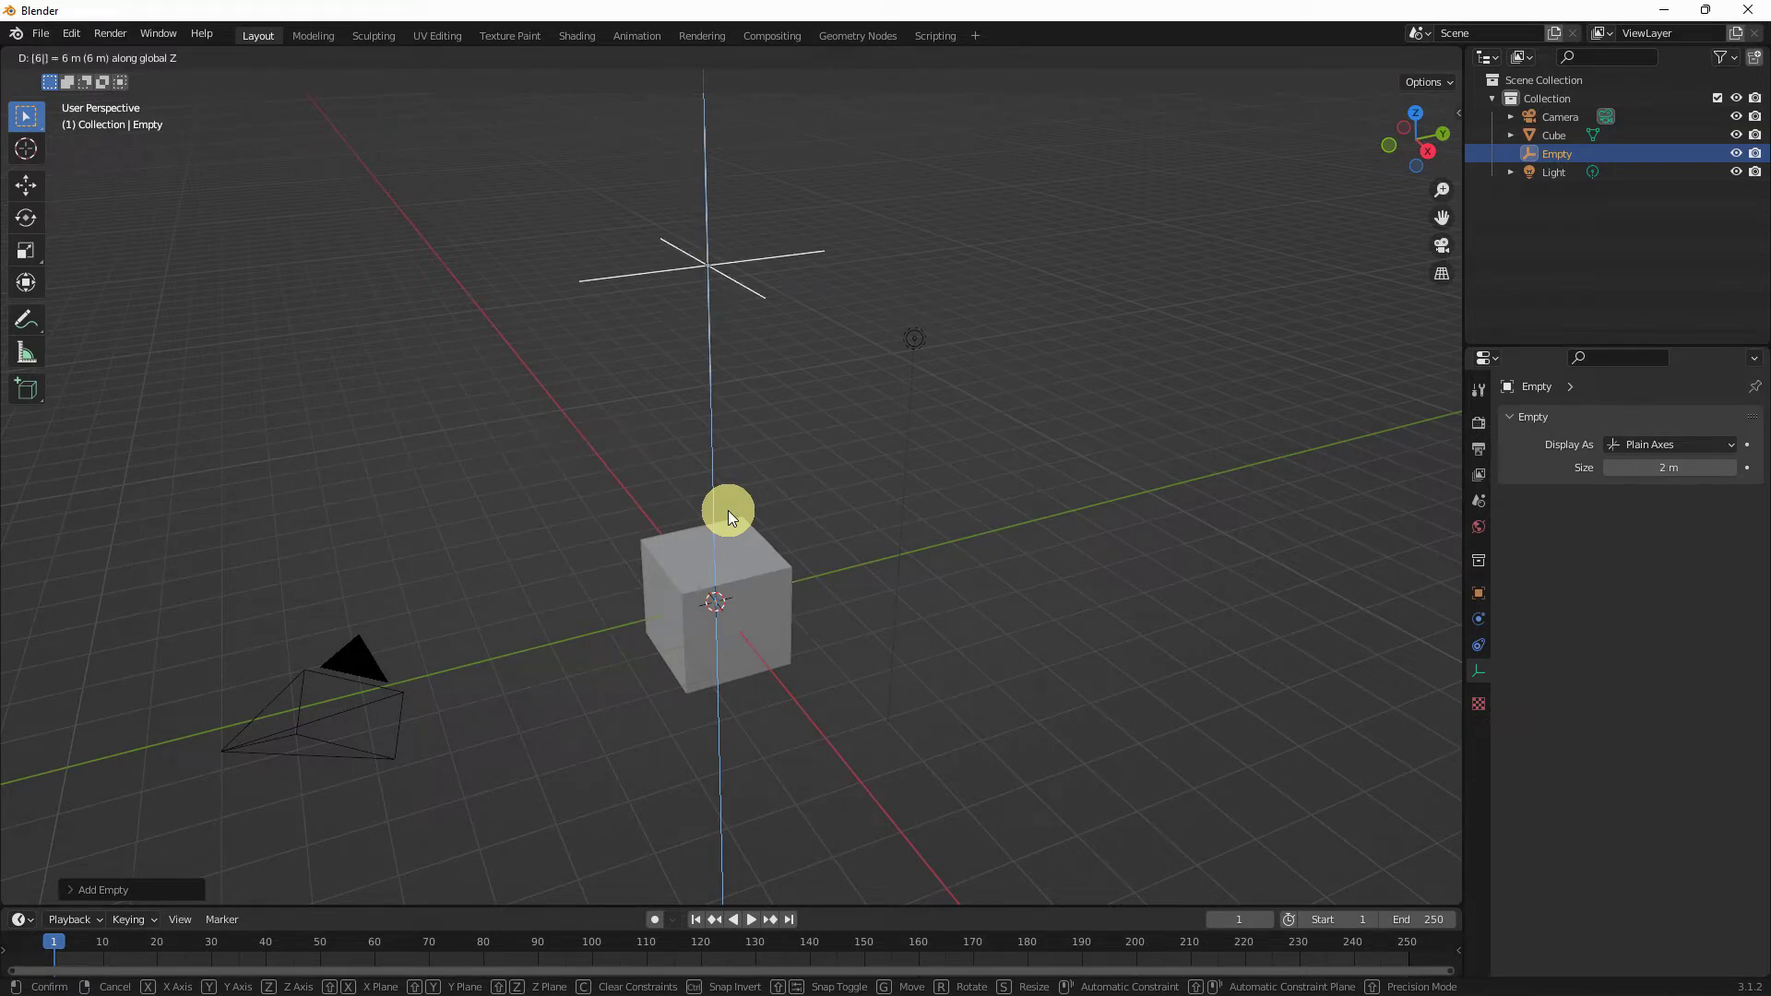
{"action": "key", "text": "Return"}
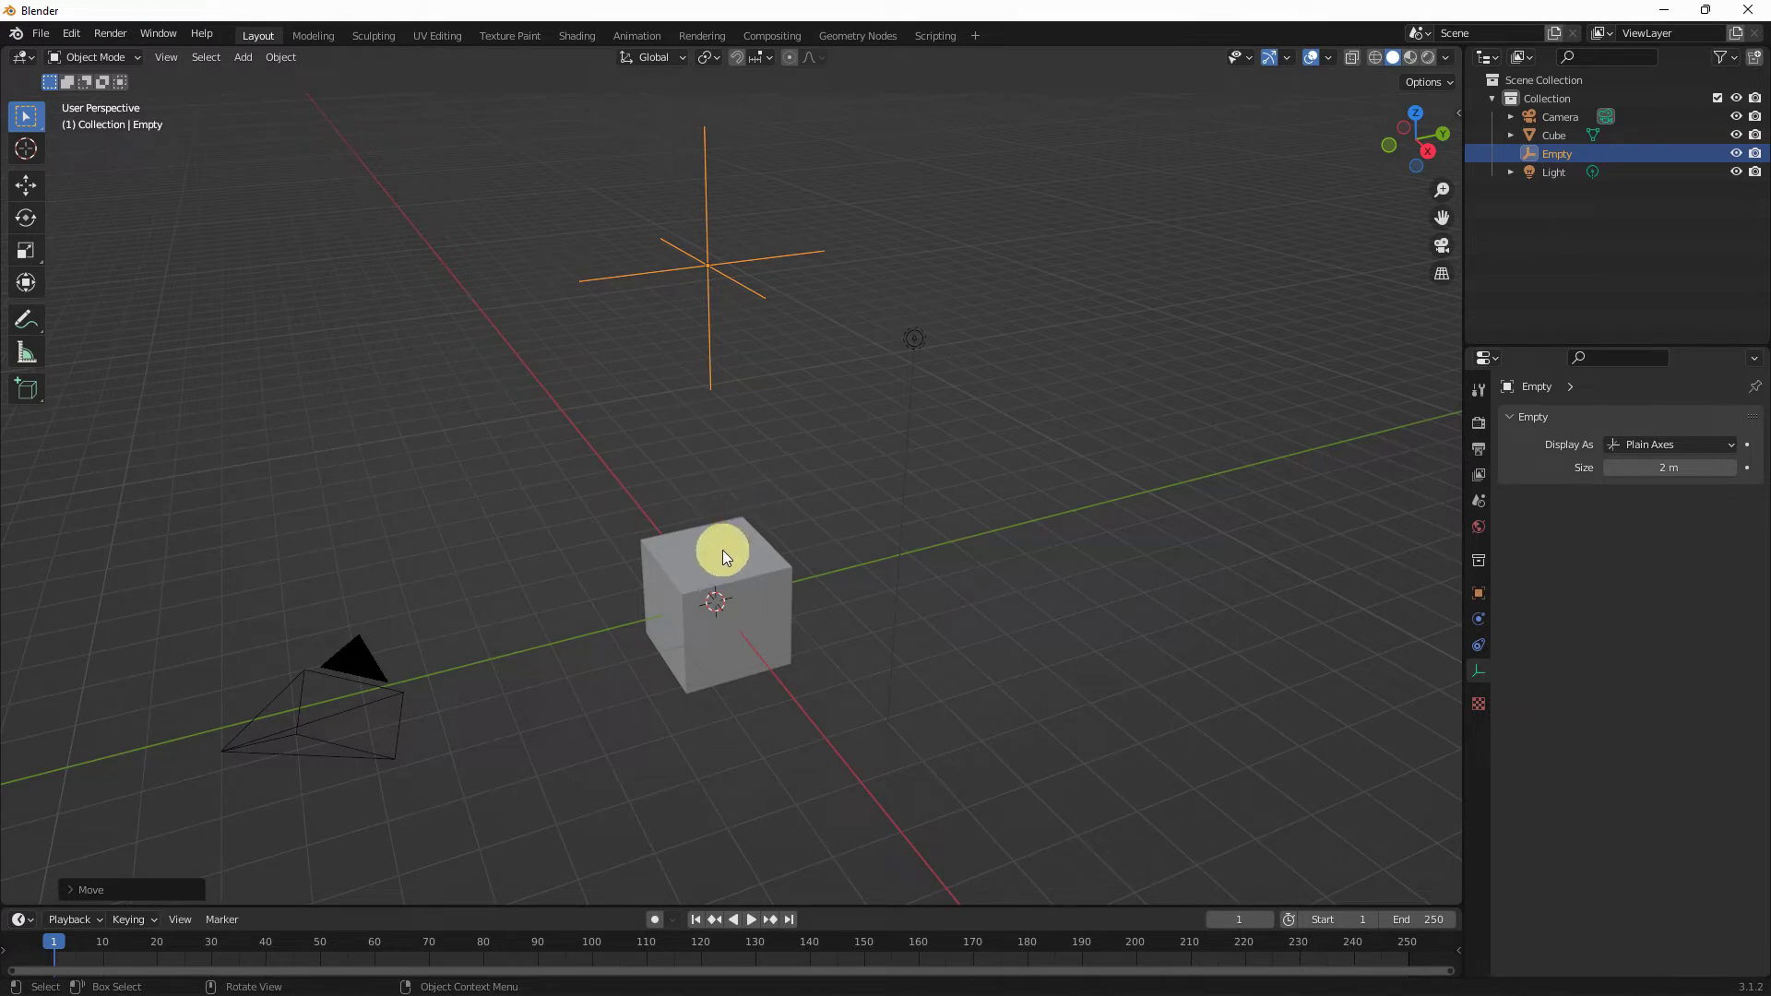
Step: Parent the cube to the empty using the Object (Keep Transform) option
{"action": "left_click", "coordinate": [722, 550]}
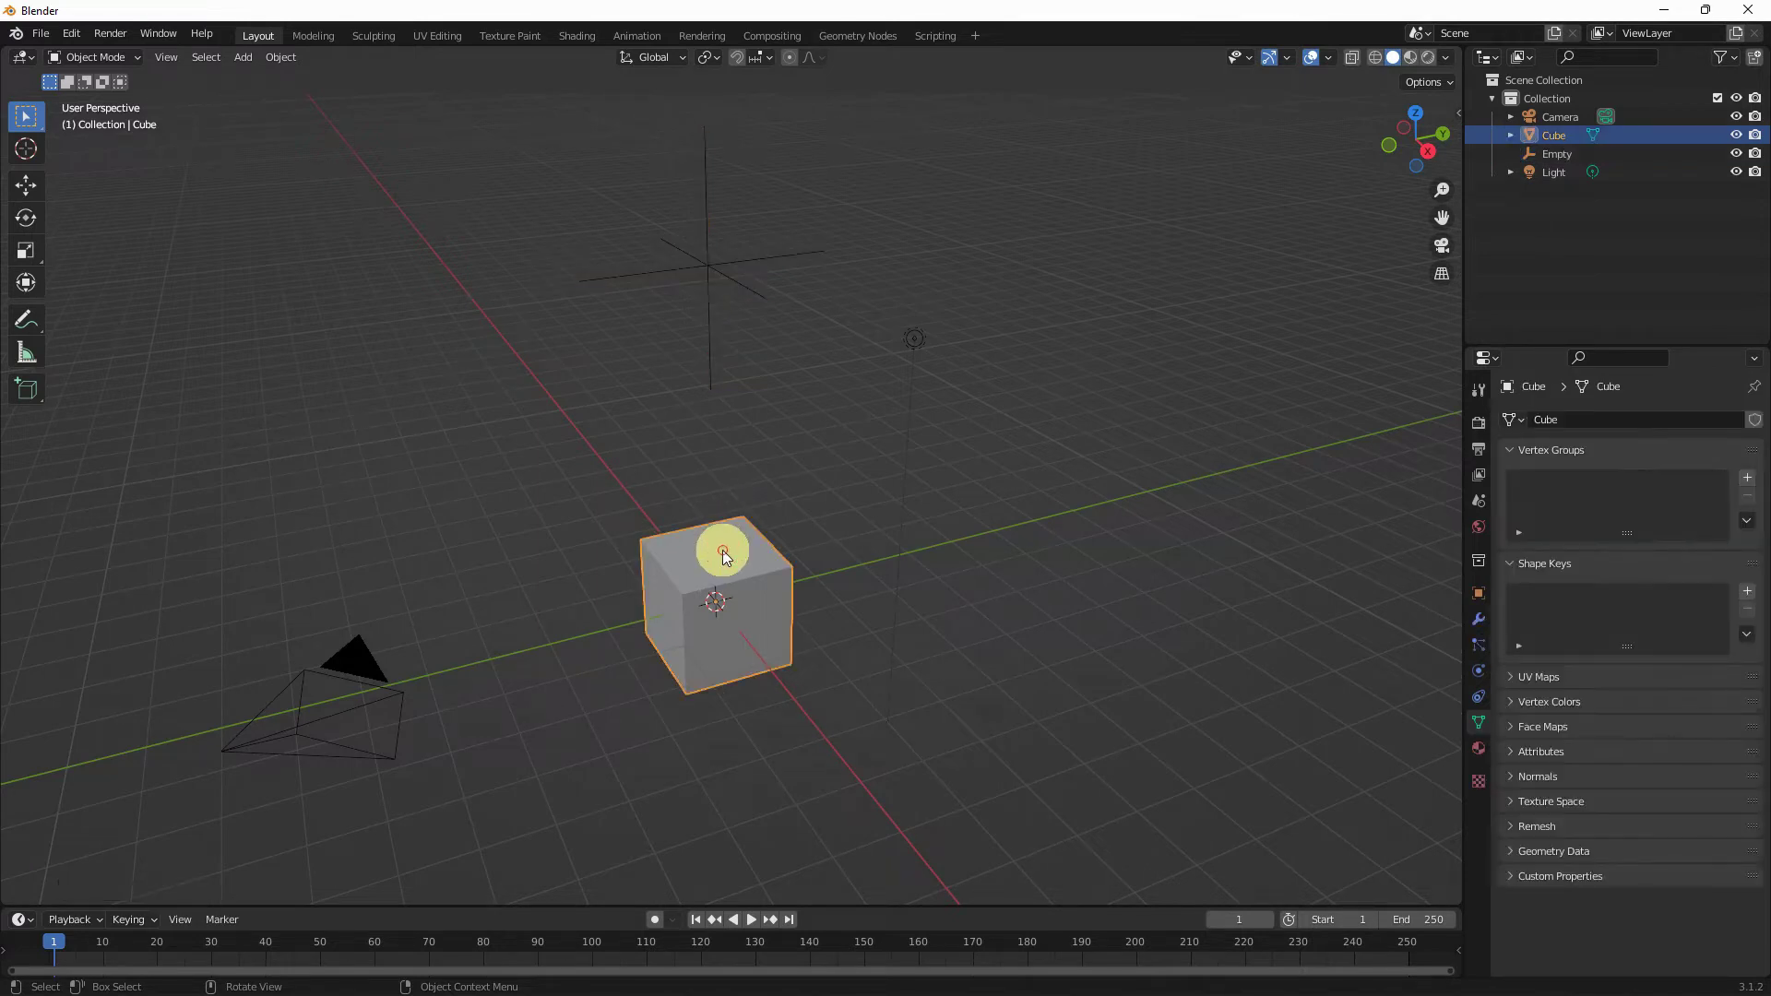
{"action": "left_click", "coordinate": [717, 250], "text": "shift"}
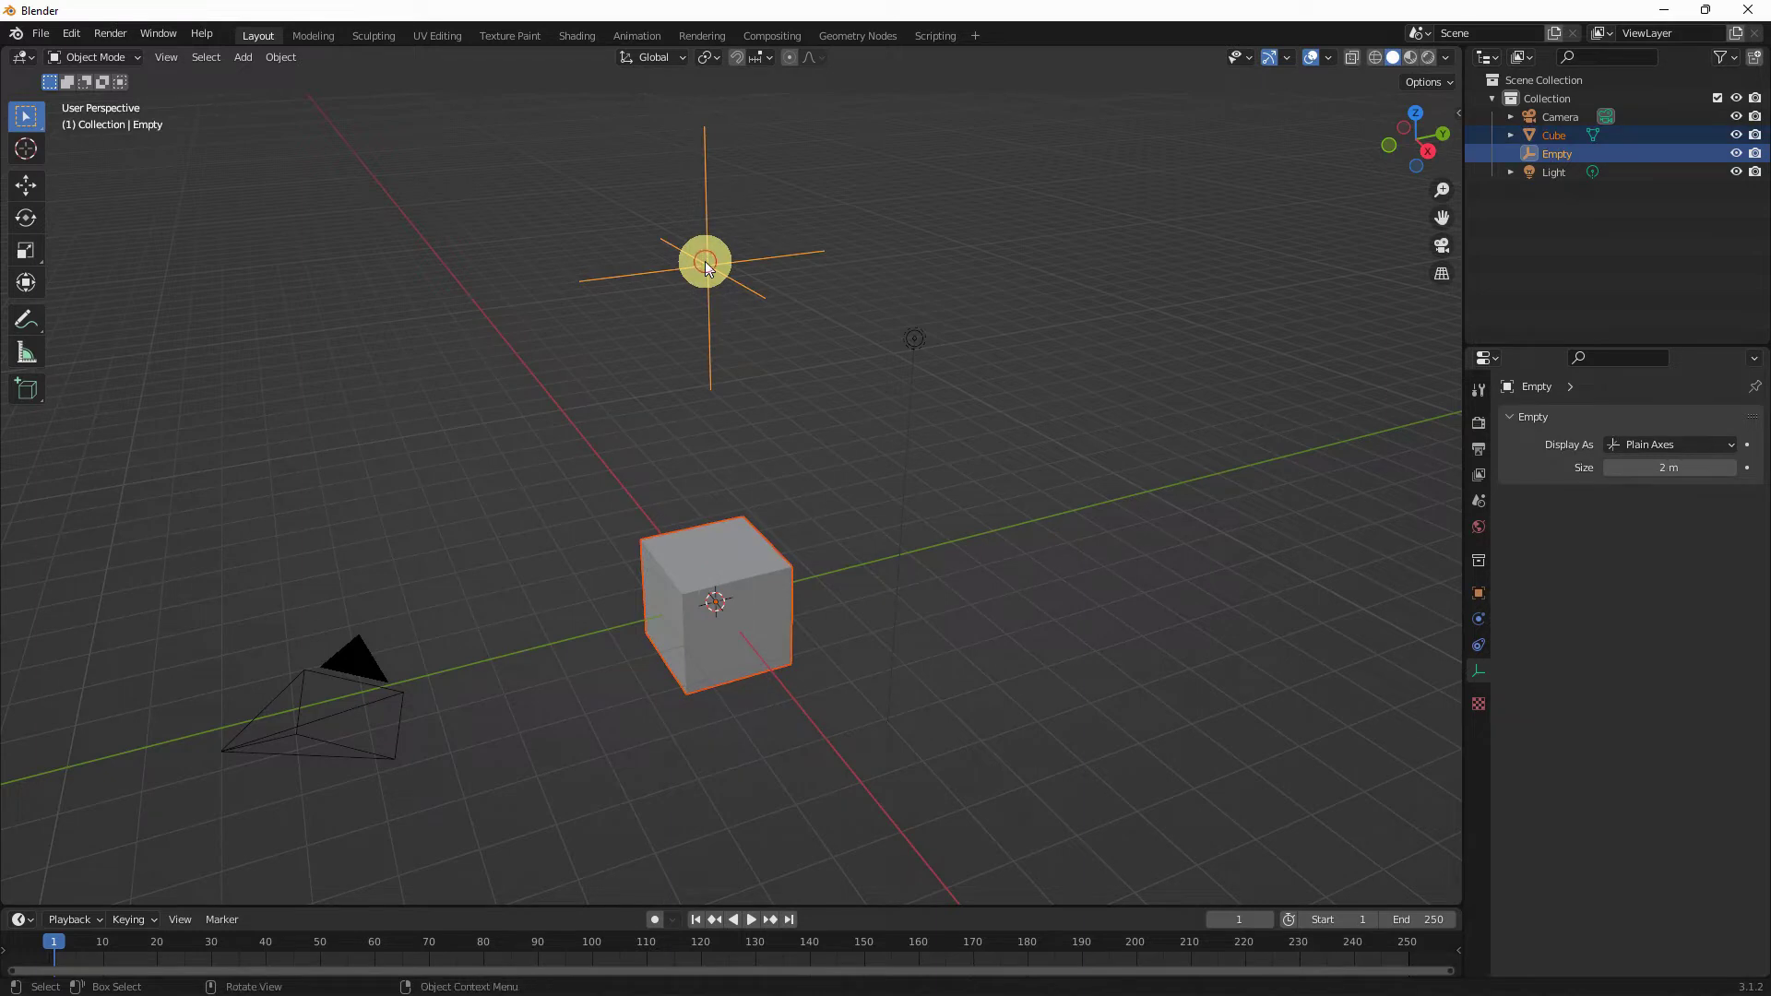
{"action": "key", "text": "ctrl+p"}
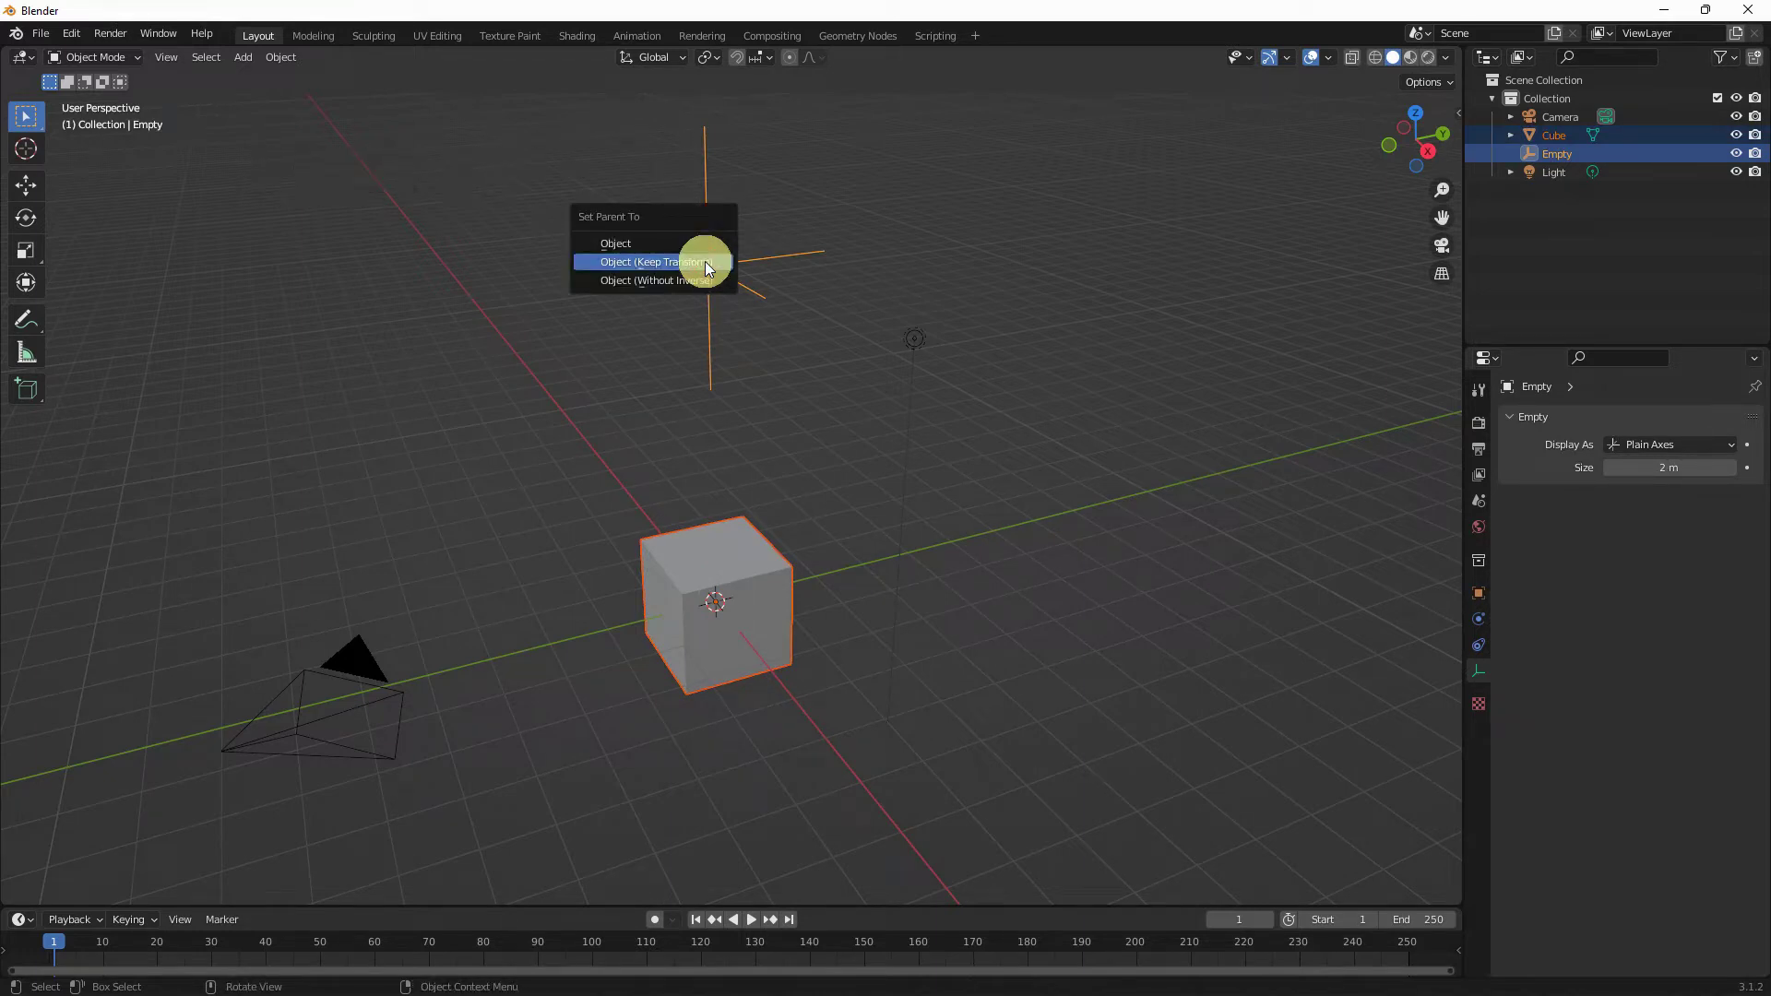
{"action": "left_click", "coordinate": [705, 262]}
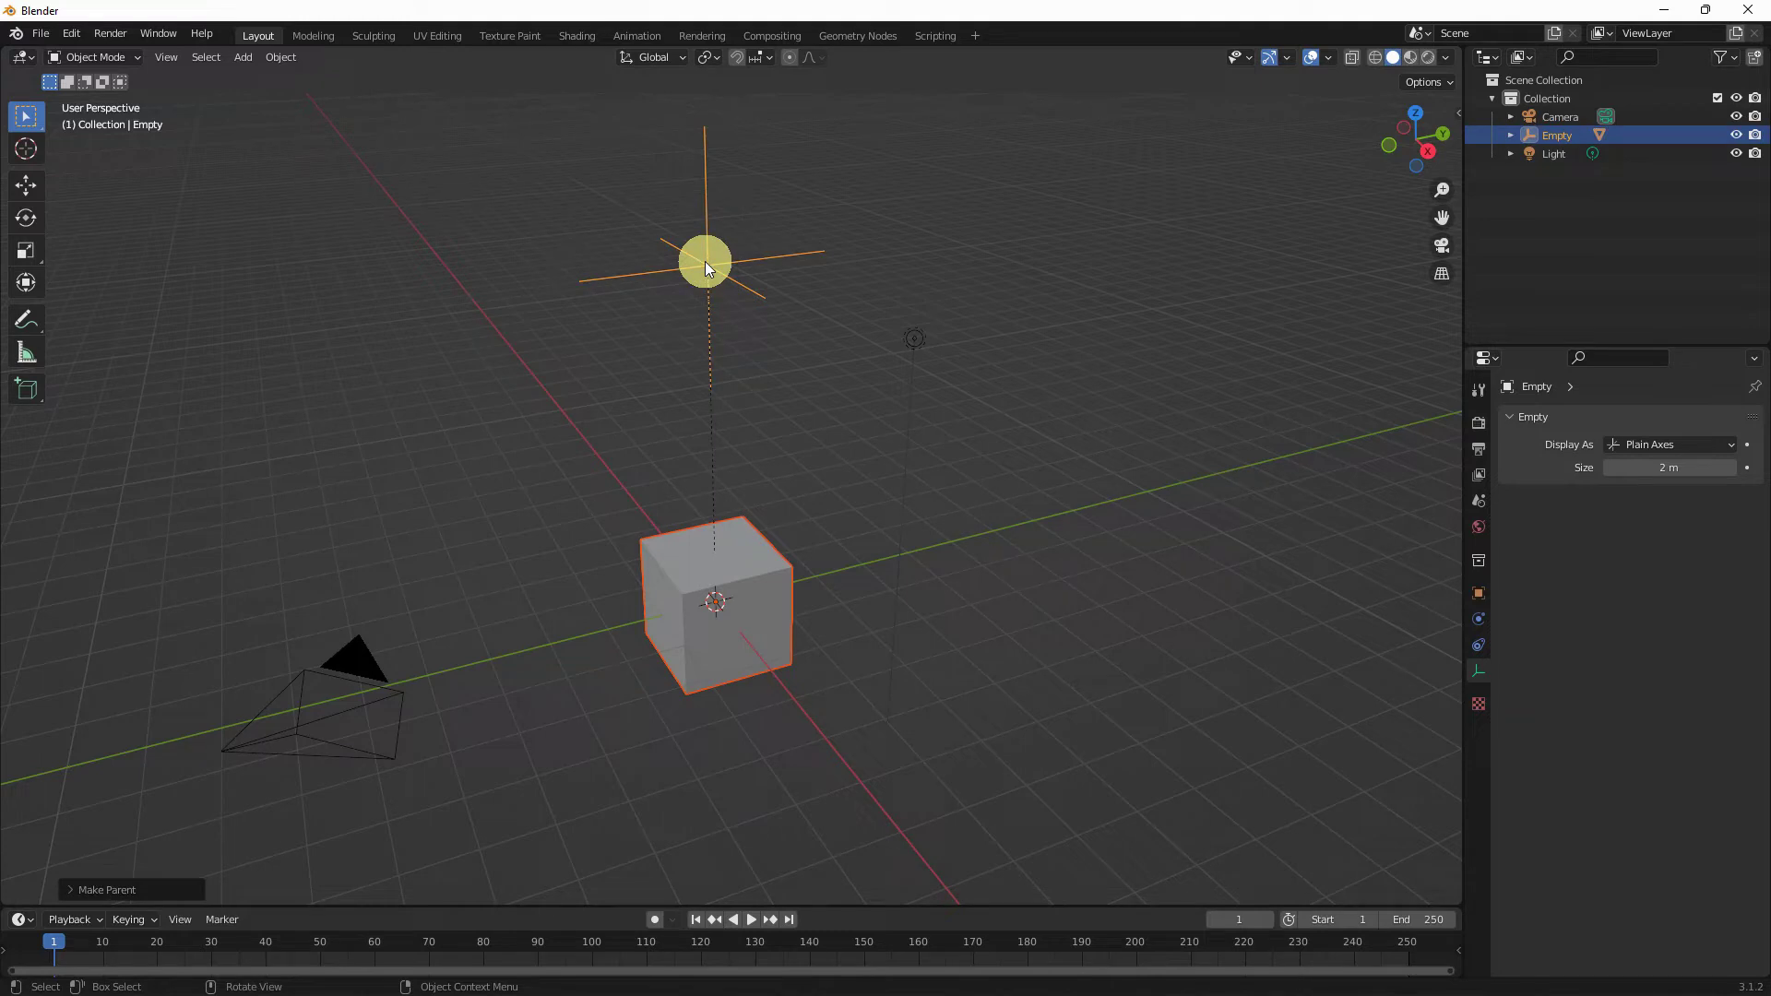
Step: In front view, go to frame 5 and move the empty with its child cube 3 m up along Z
{"action": "key", "text": "KP_1"}
{"action": "key", "text": "KP_Decimal"}
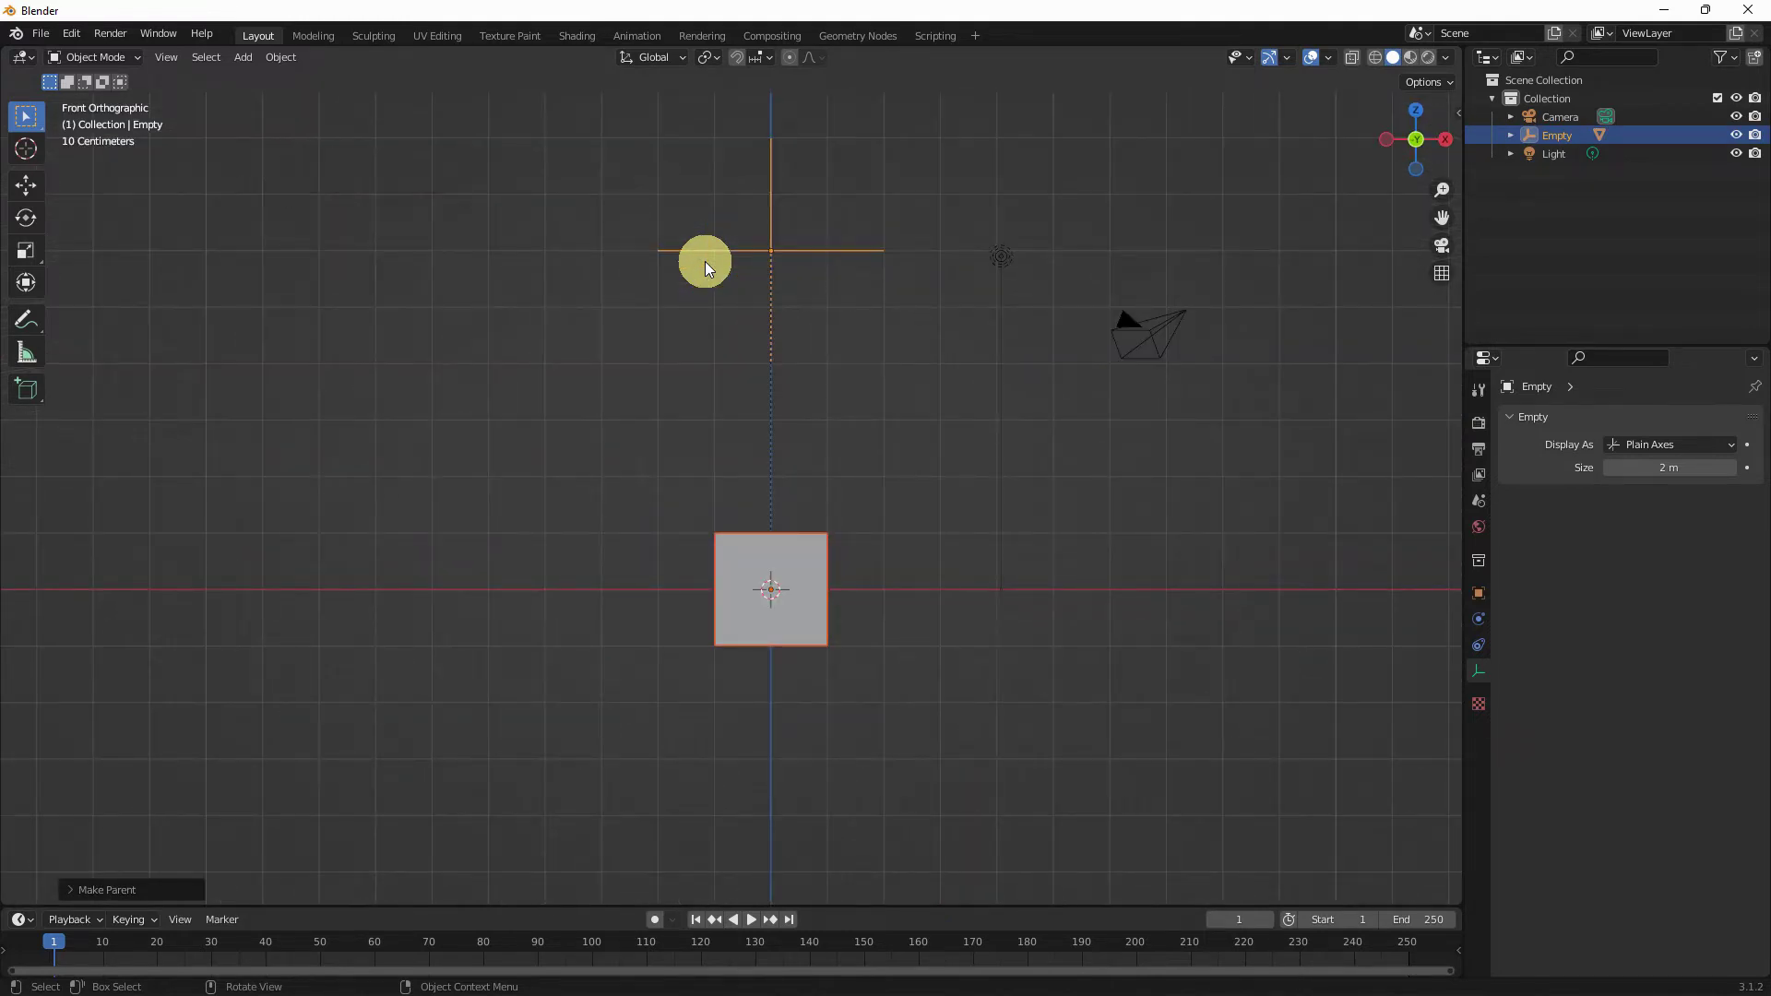
{"action": "scroll", "coordinate": [705, 262], "scroll_direction": "down", "scroll_amount": 3}
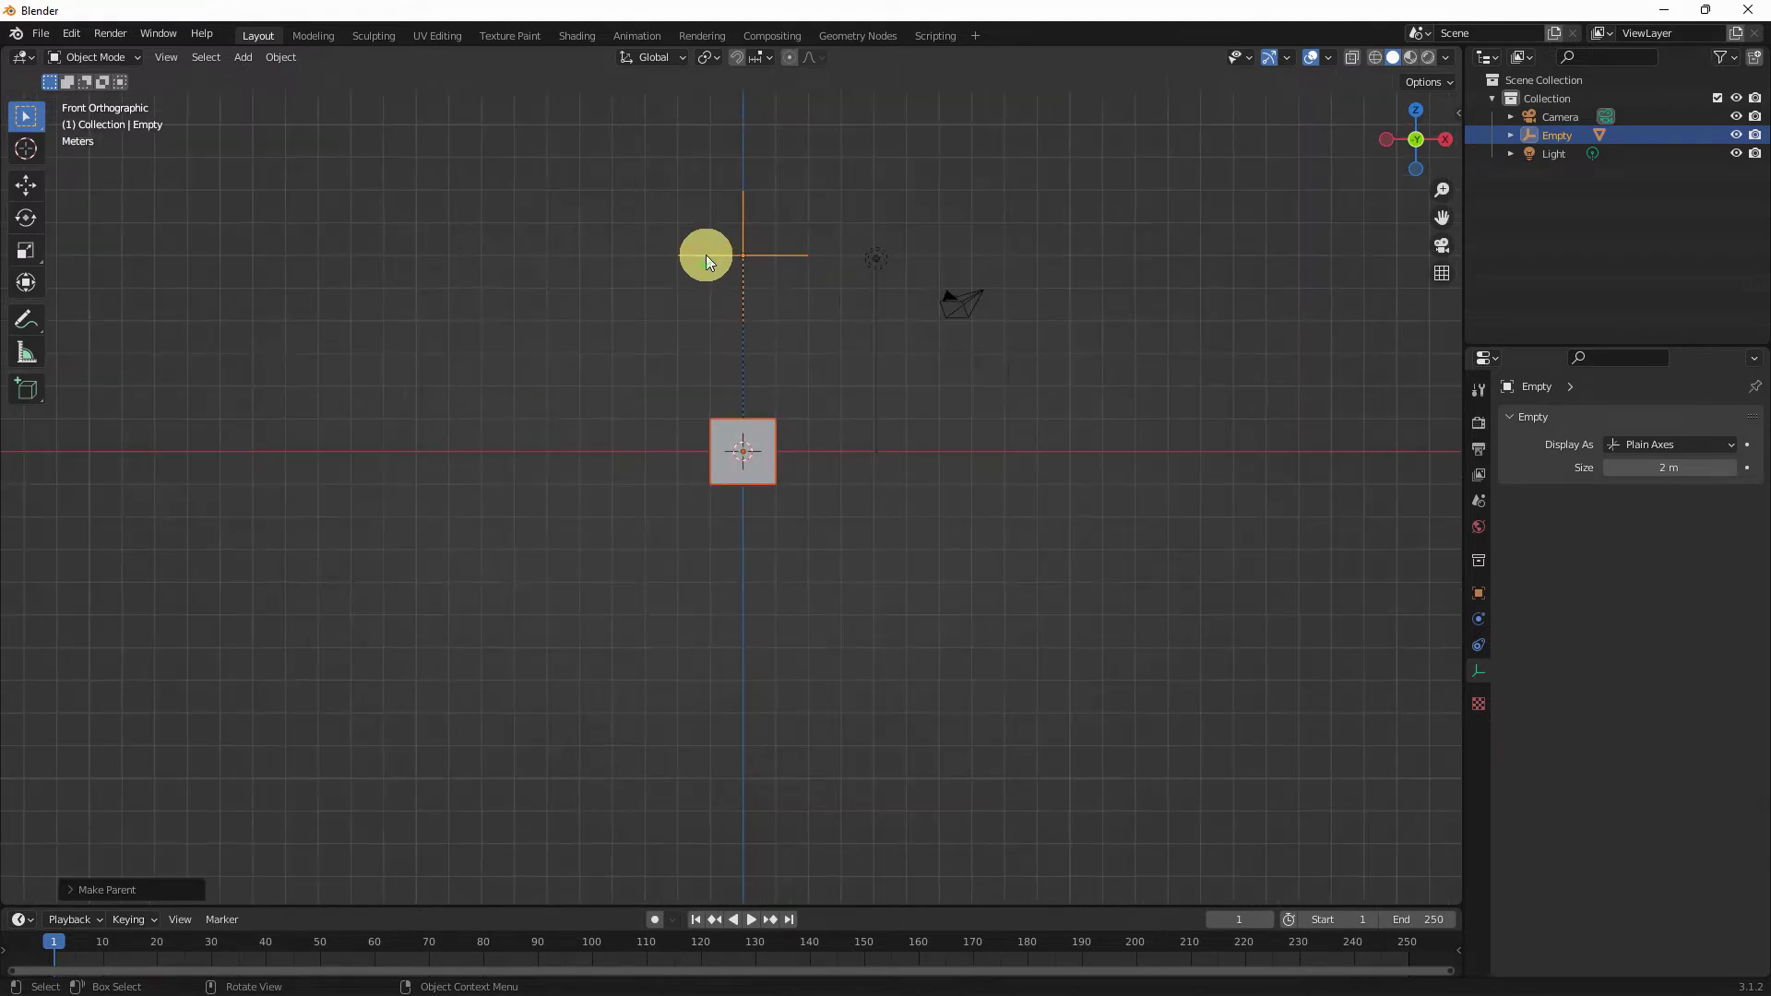
{"action": "middle_click_drag", "start_coordinate": [707, 254], "coordinate": [648, 318], "text": "shift"}
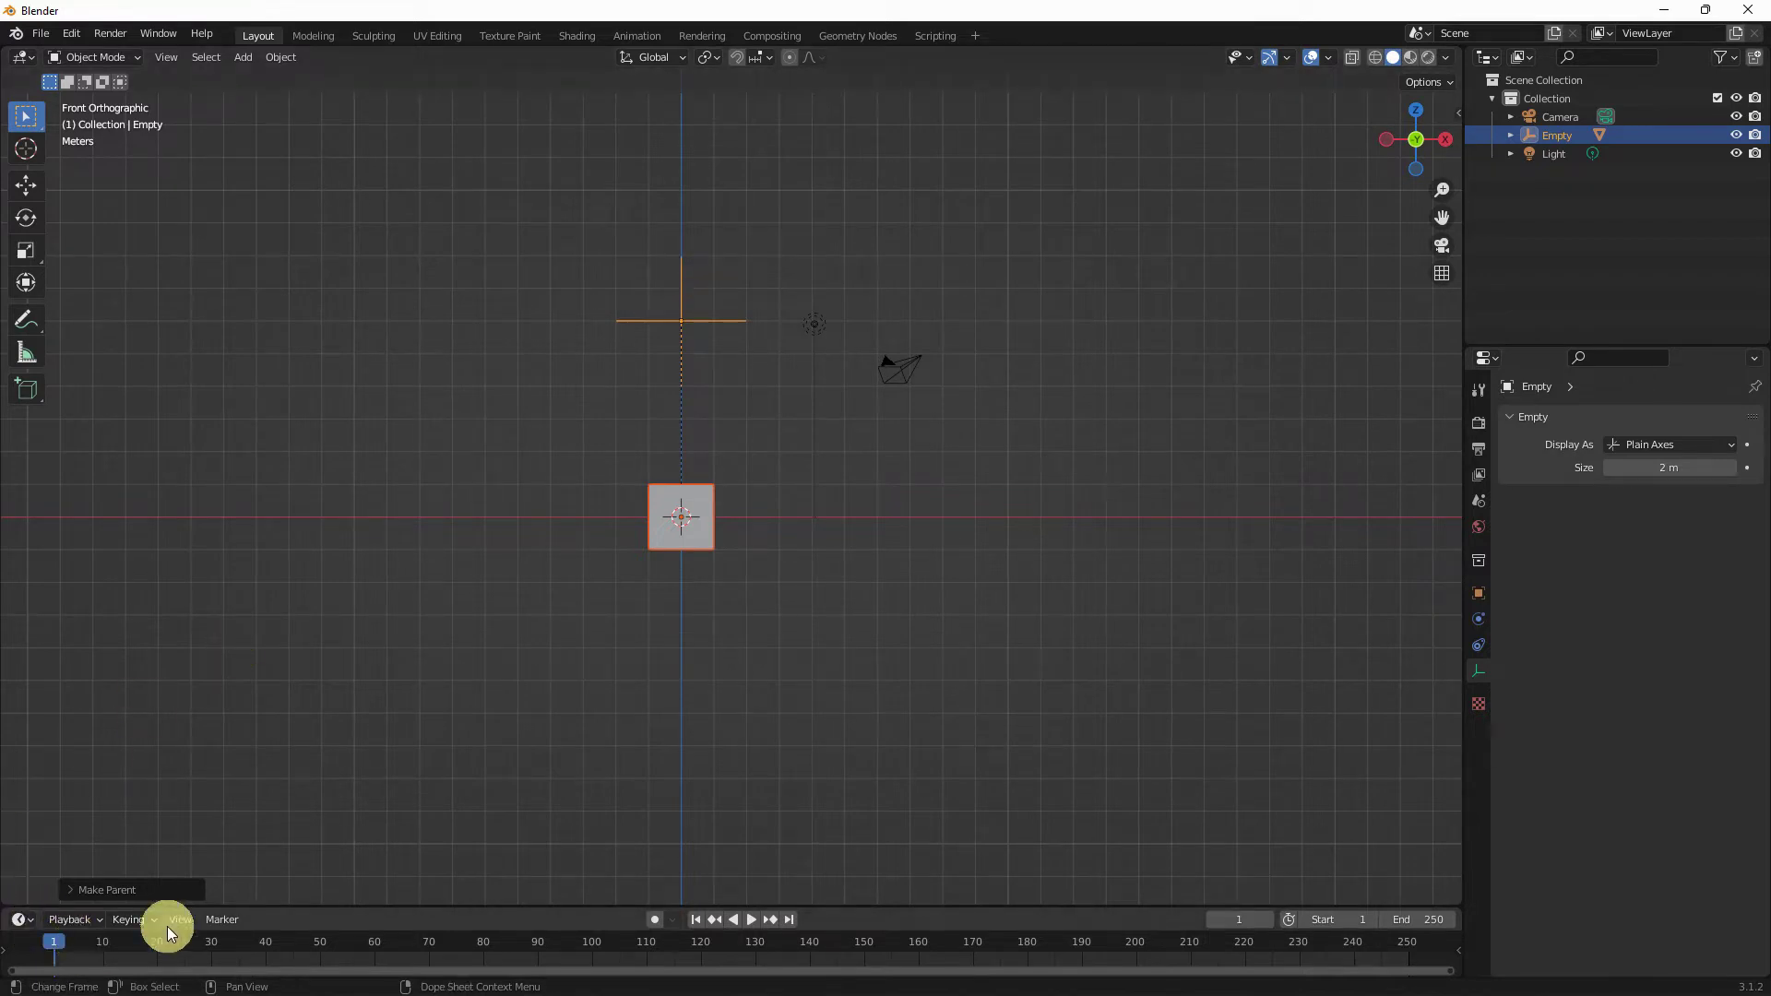
{"action": "left_click", "coordinate": [1240, 920]}
{"action": "type", "text": "5"}
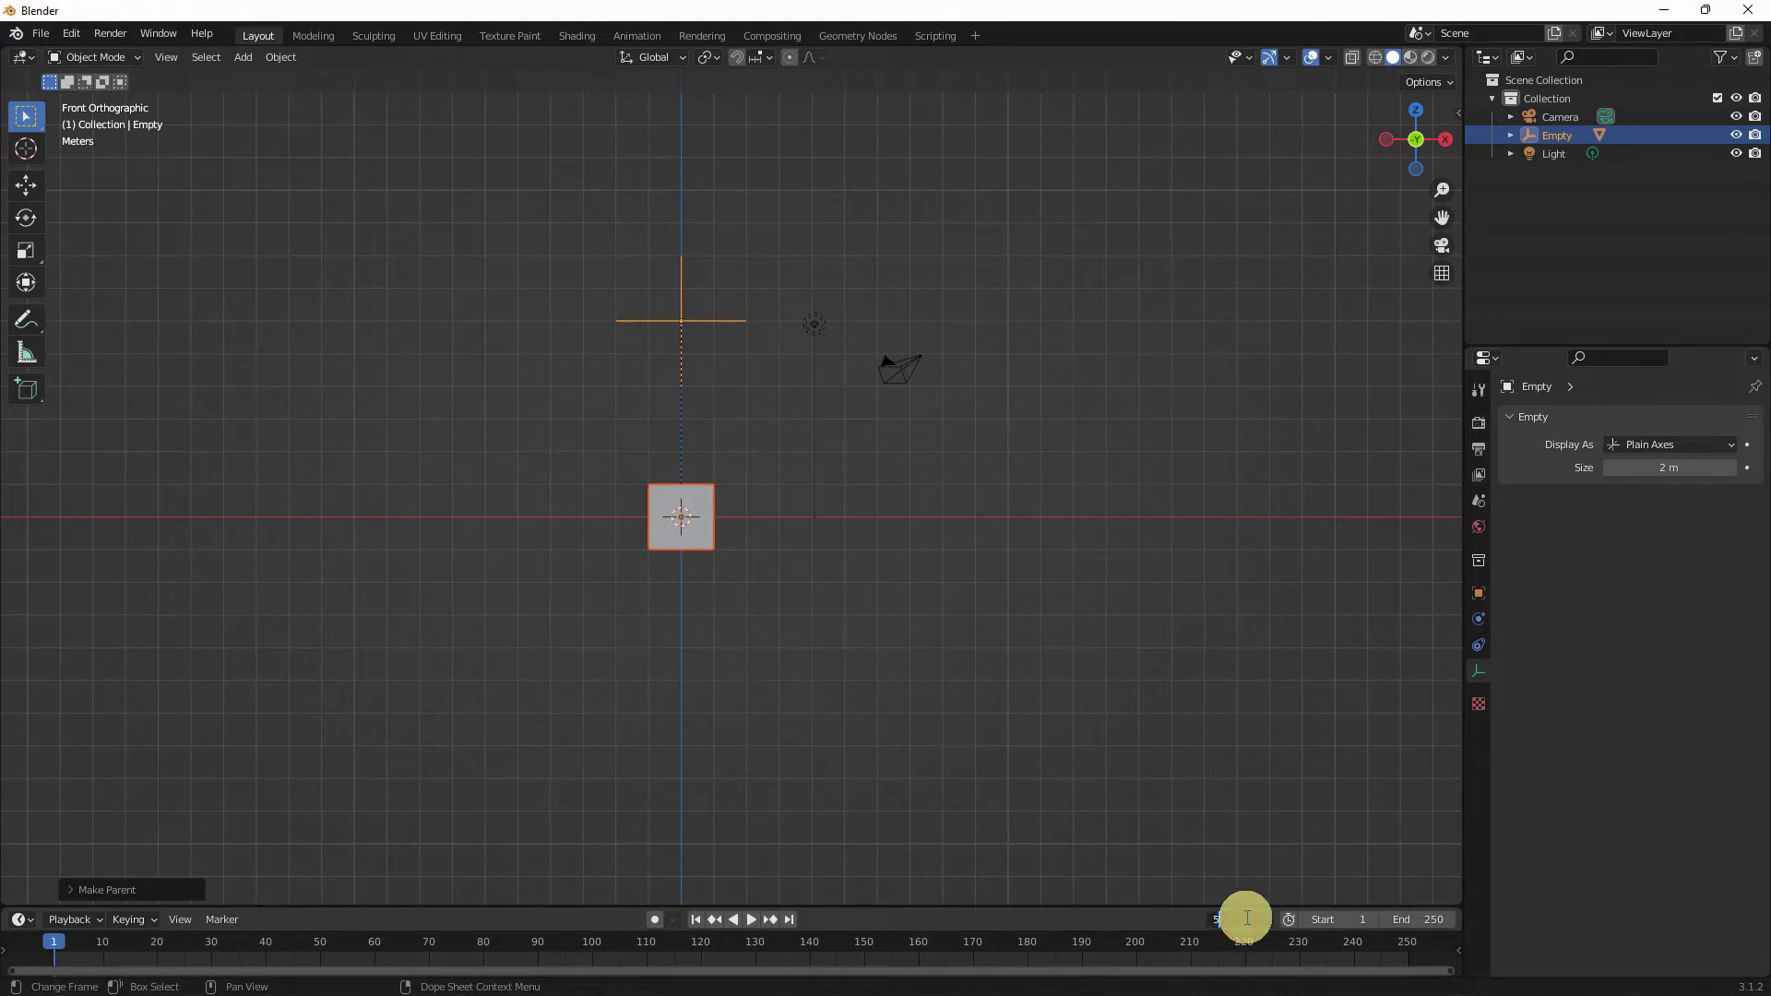
{"action": "key", "text": "Return"}
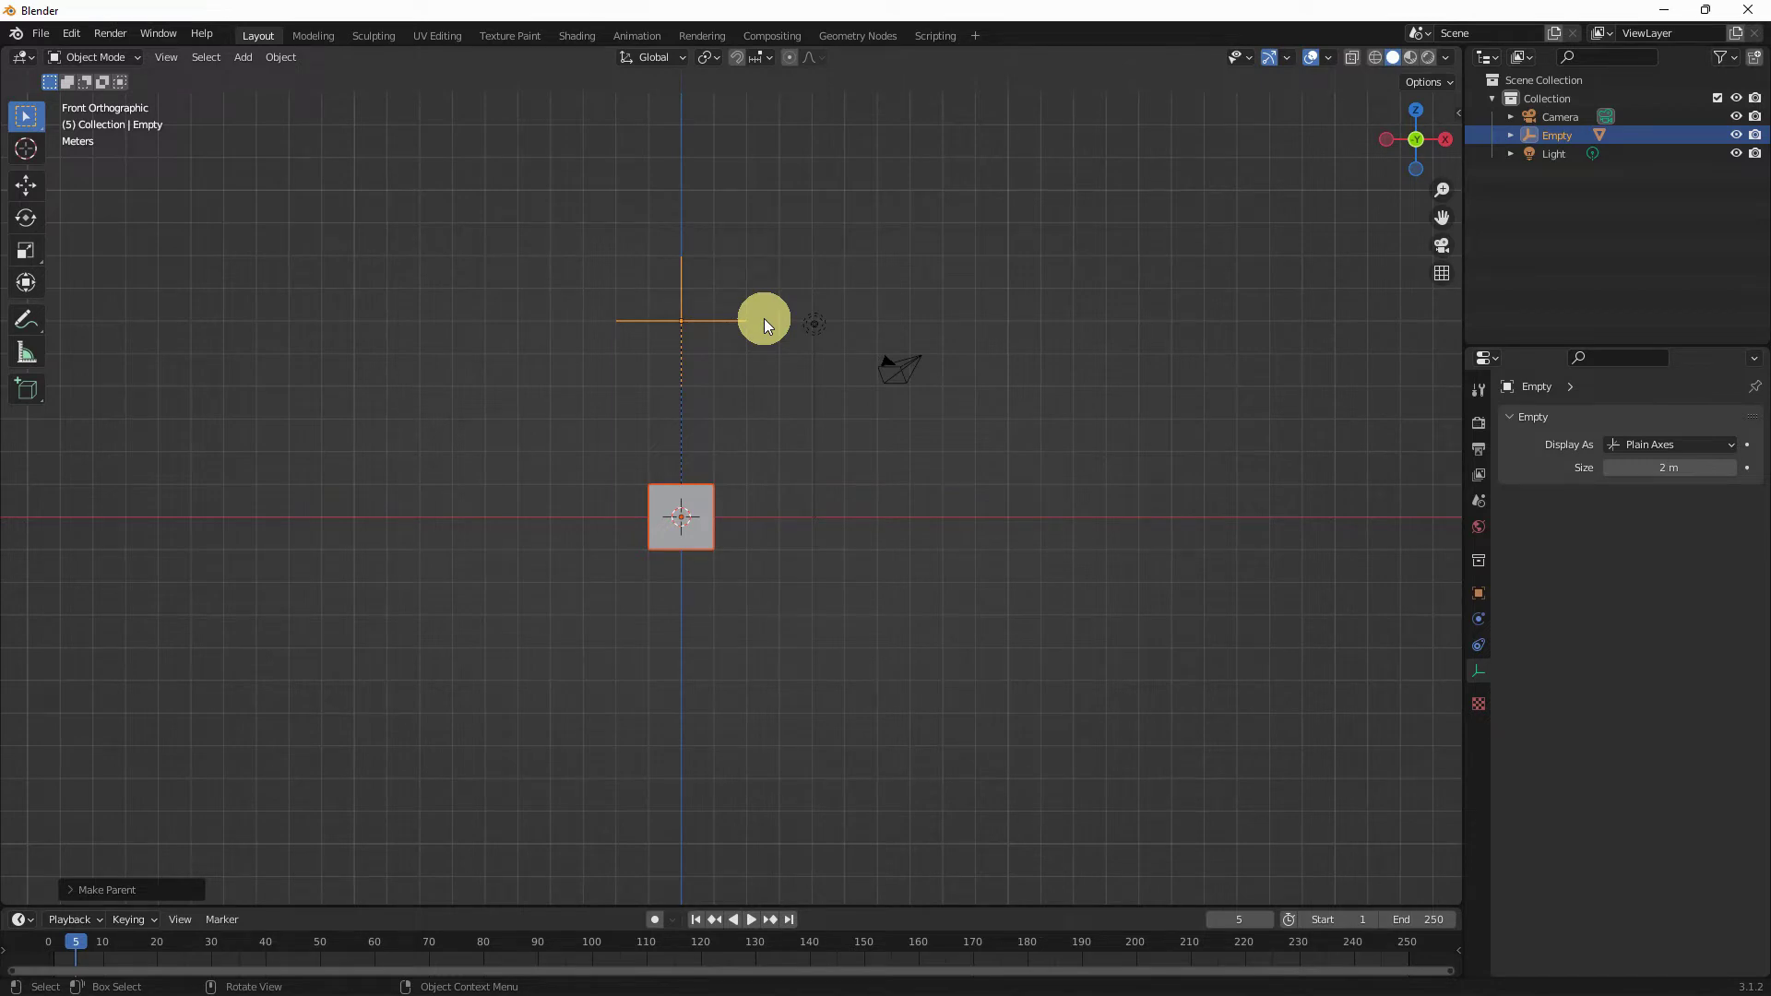
{"action": "key", "text": "g"}
{"action": "key", "text": "z"}
{"action": "key", "text": "3"}
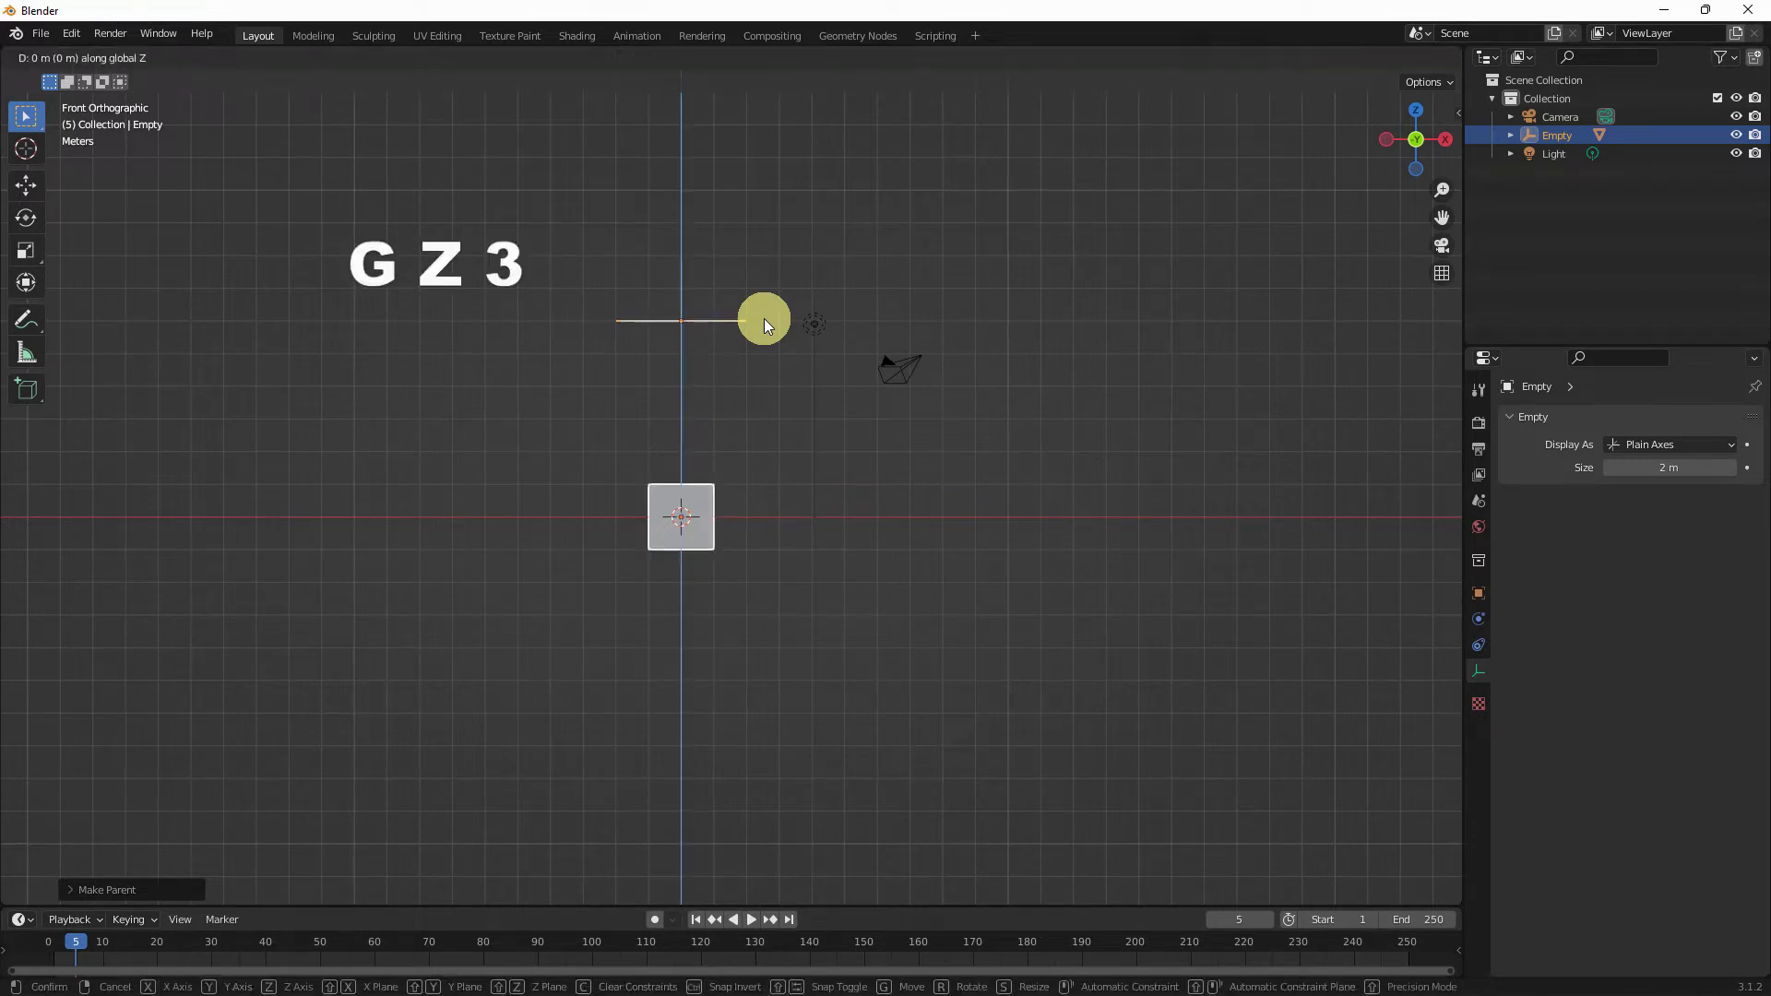
{"action": "key", "text": "Return"}
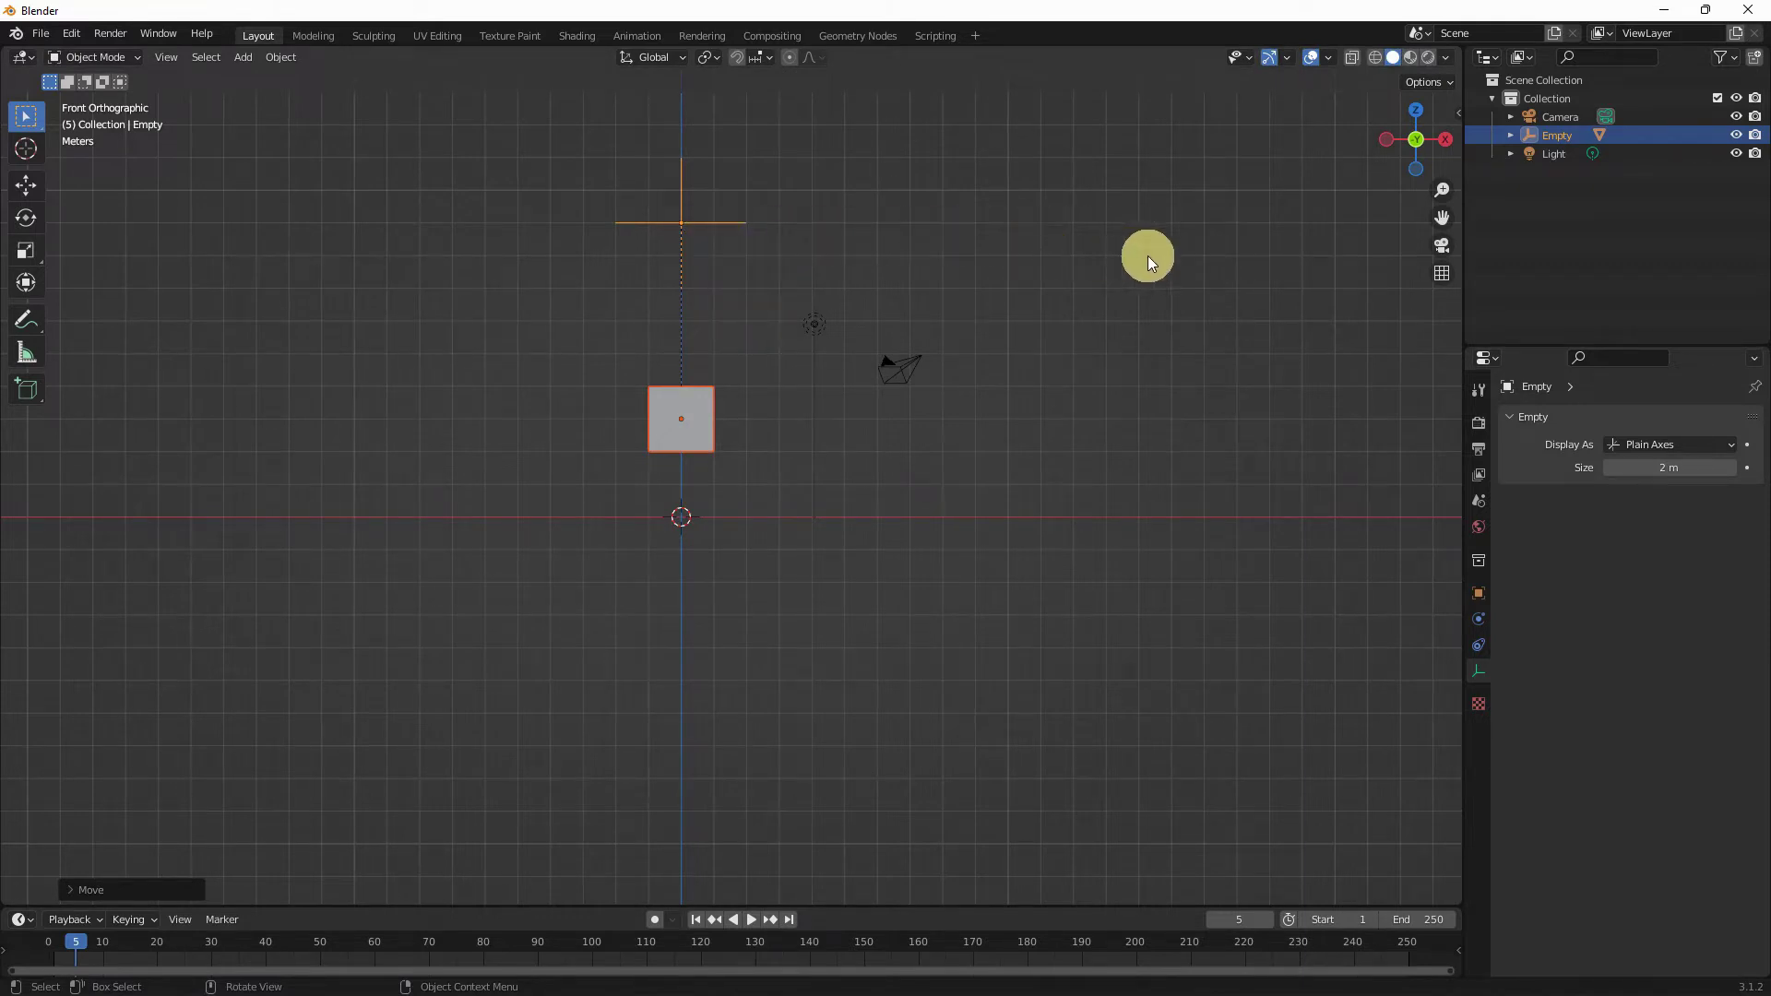
Step: Insert a single keyframe on the empty's Z location at frame 5
{"action": "key", "text": "n"}
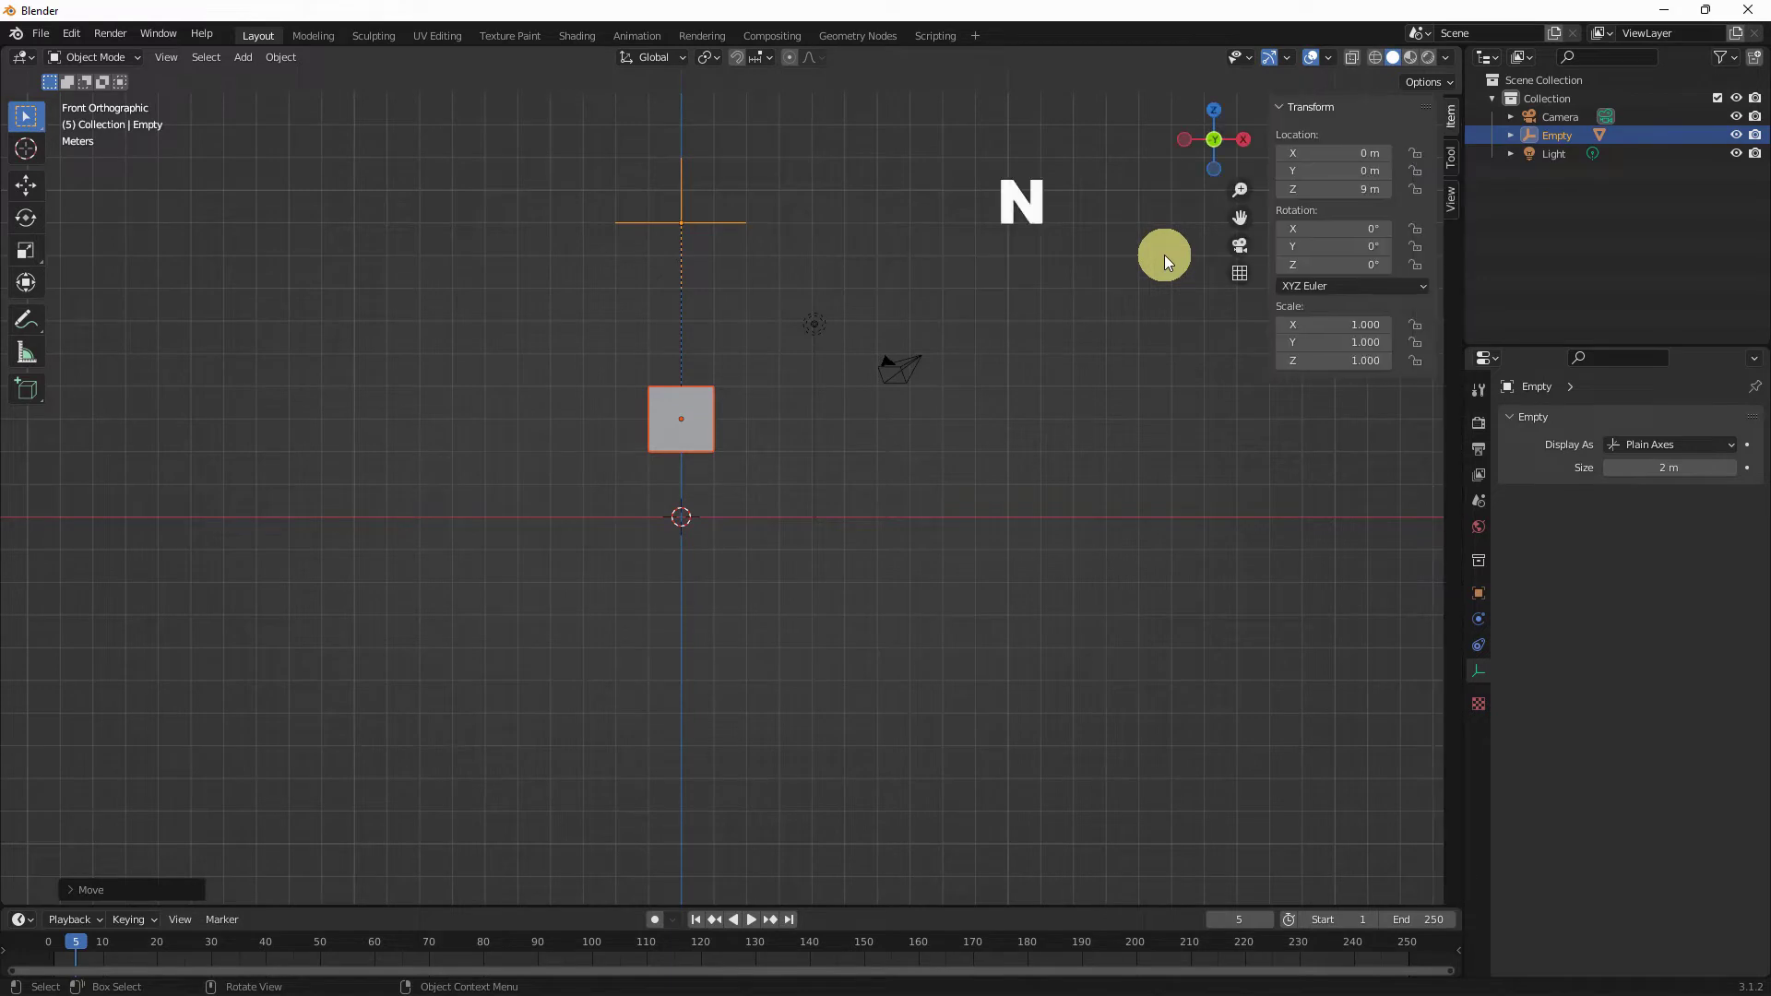
{"action": "right_click", "coordinate": [1311, 193]}
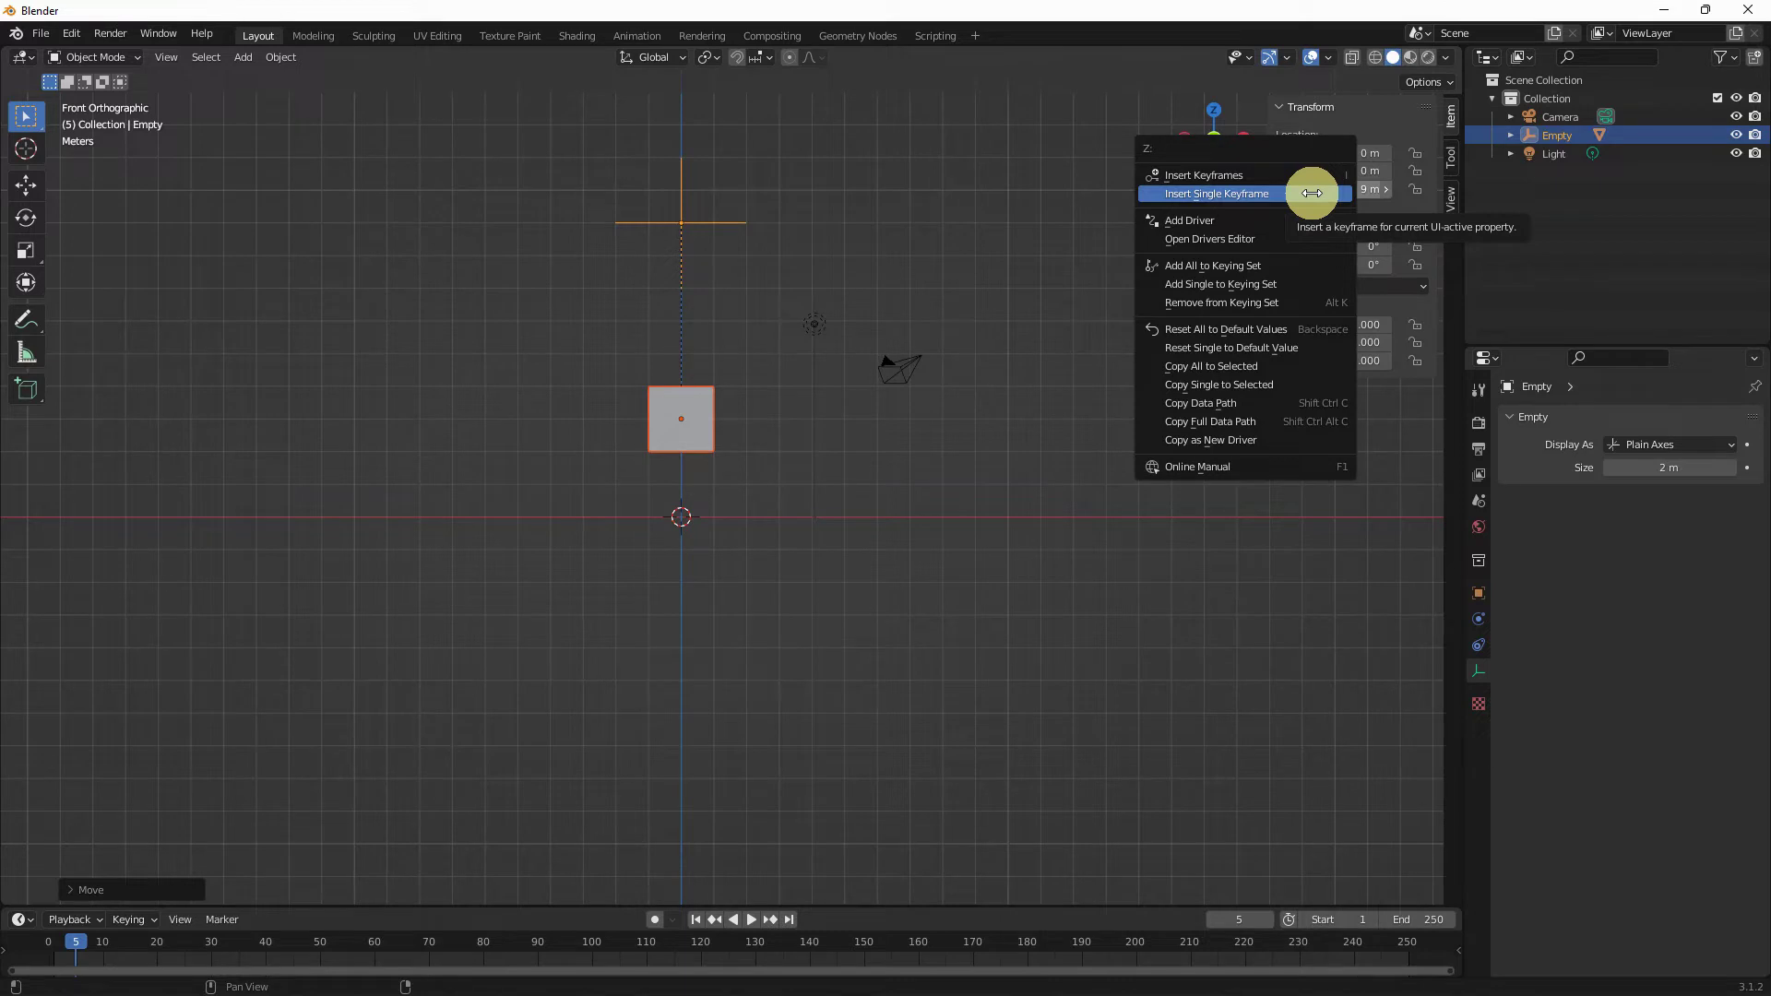
{"action": "left_click", "coordinate": [1311, 193]}
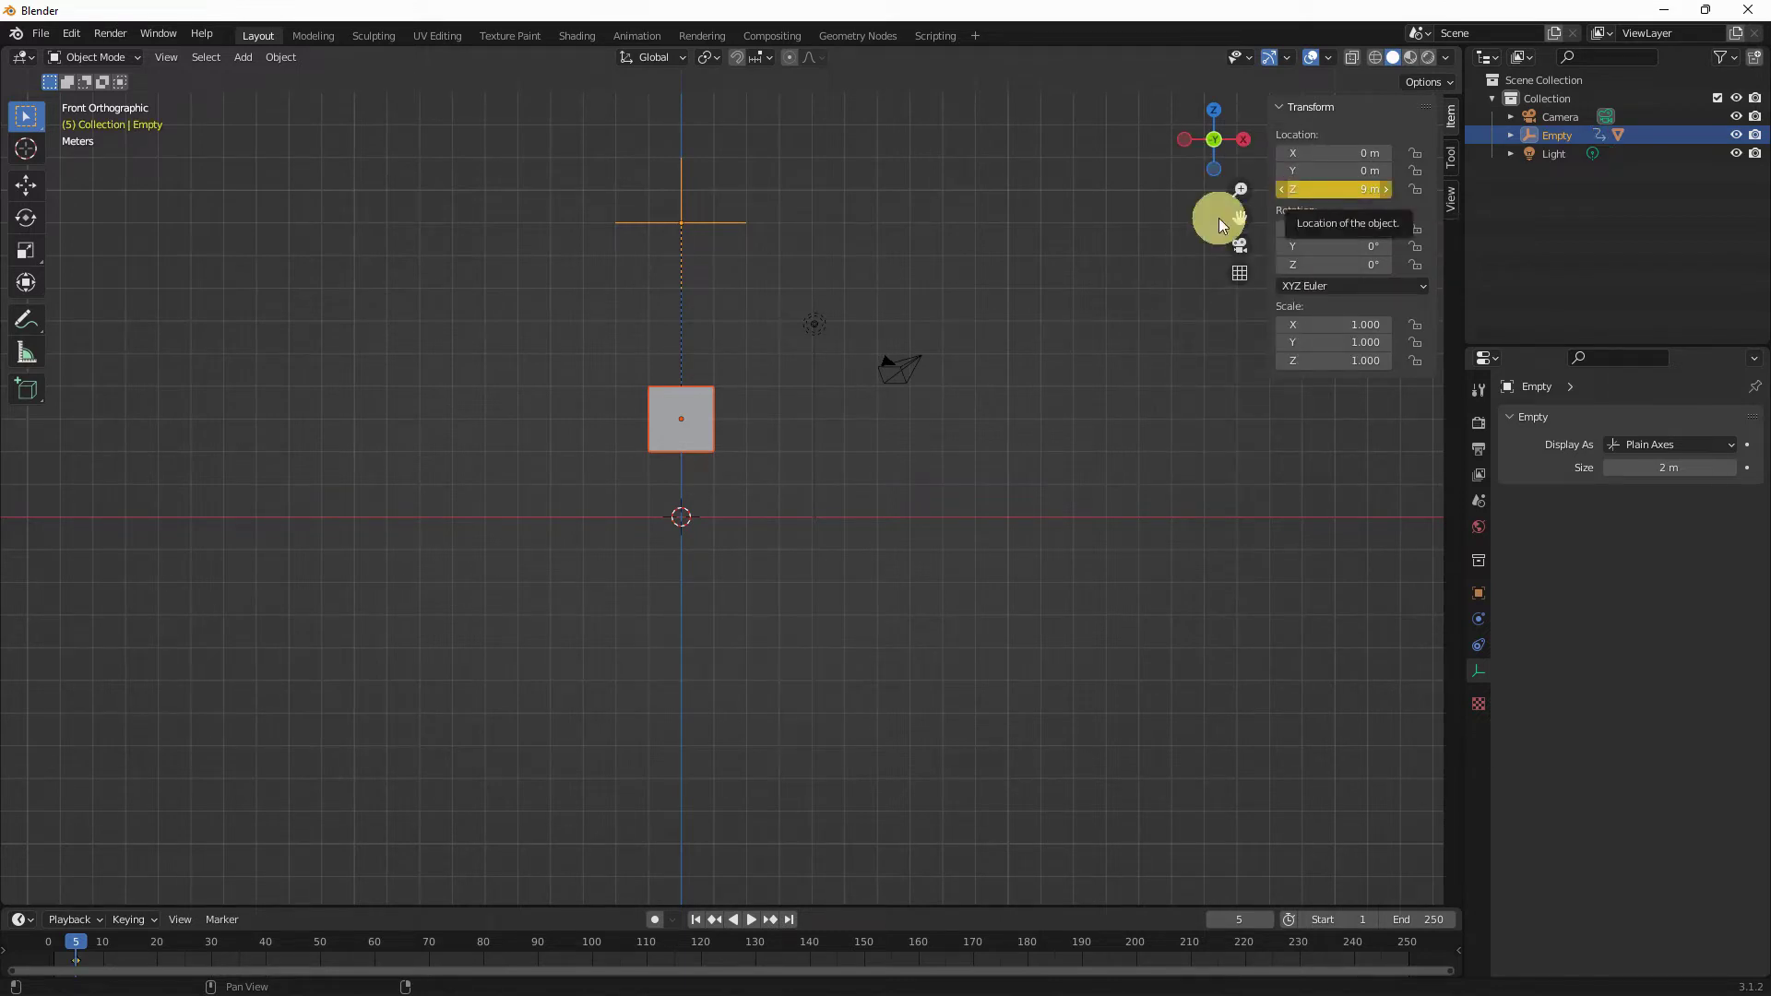
Step: Go to frame 1 and move the empty with its child cube 4 m up along Z
{"action": "left_click", "coordinate": [1223, 923]}
{"action": "type", "text": "1"}
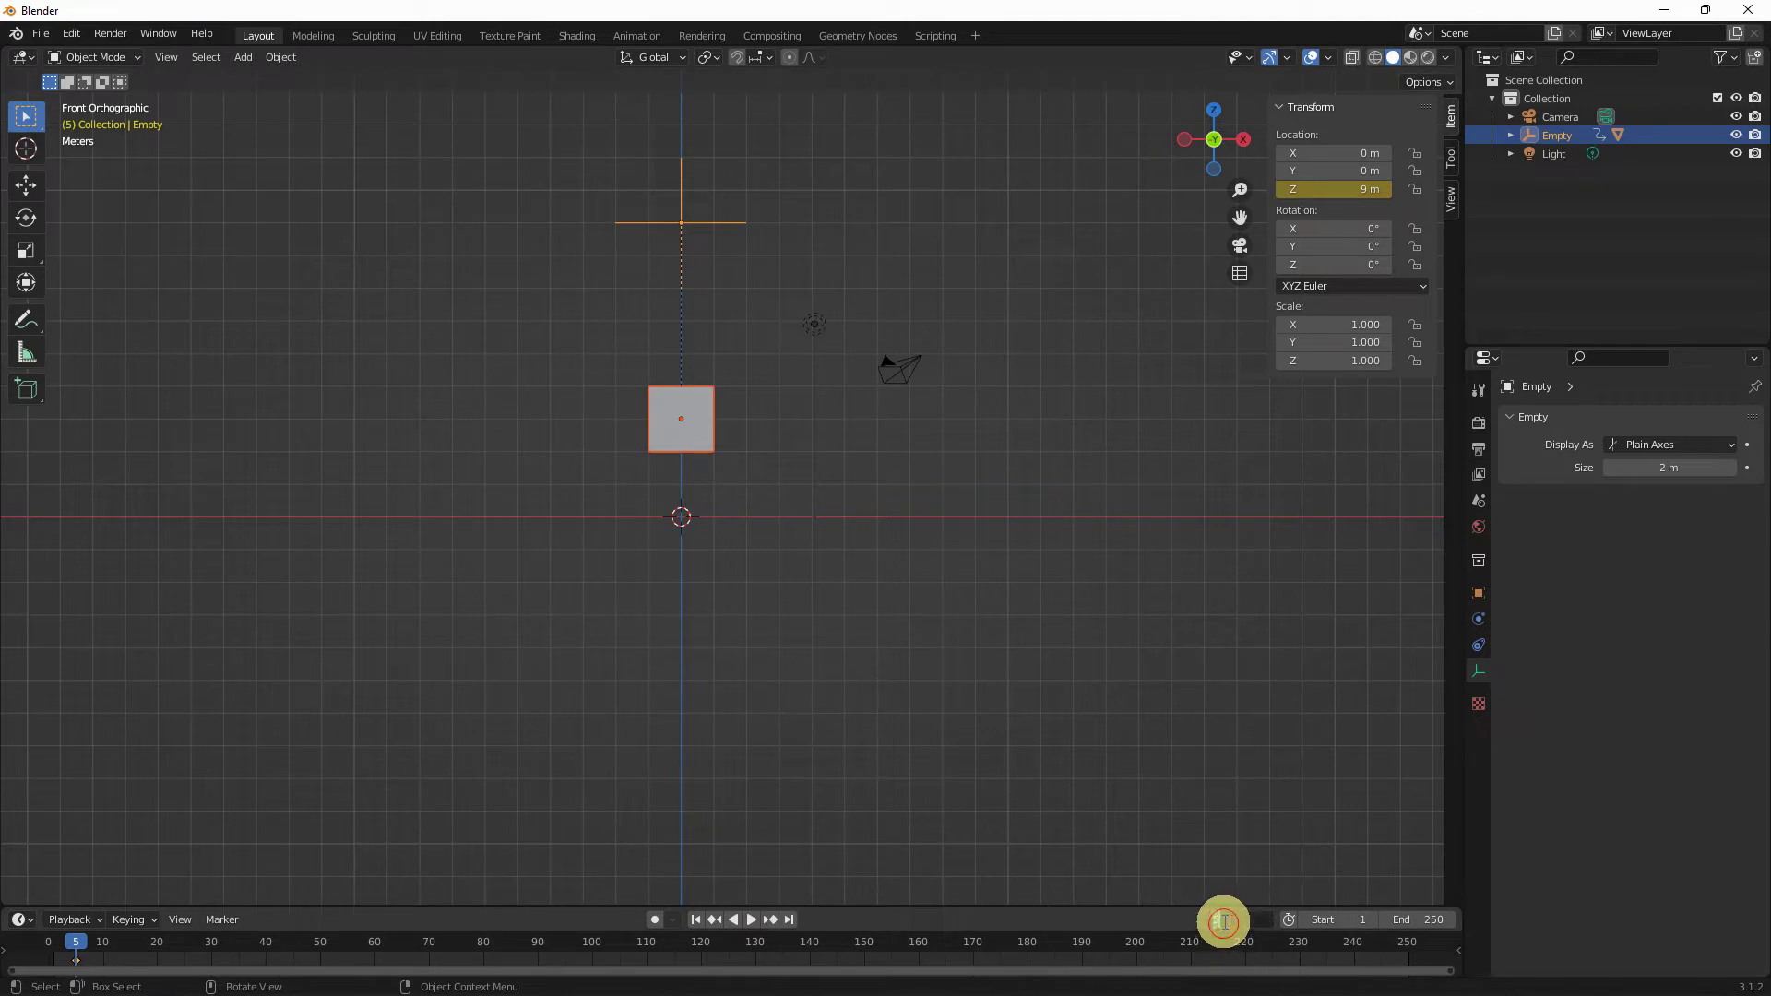
{"action": "key", "text": "Return"}
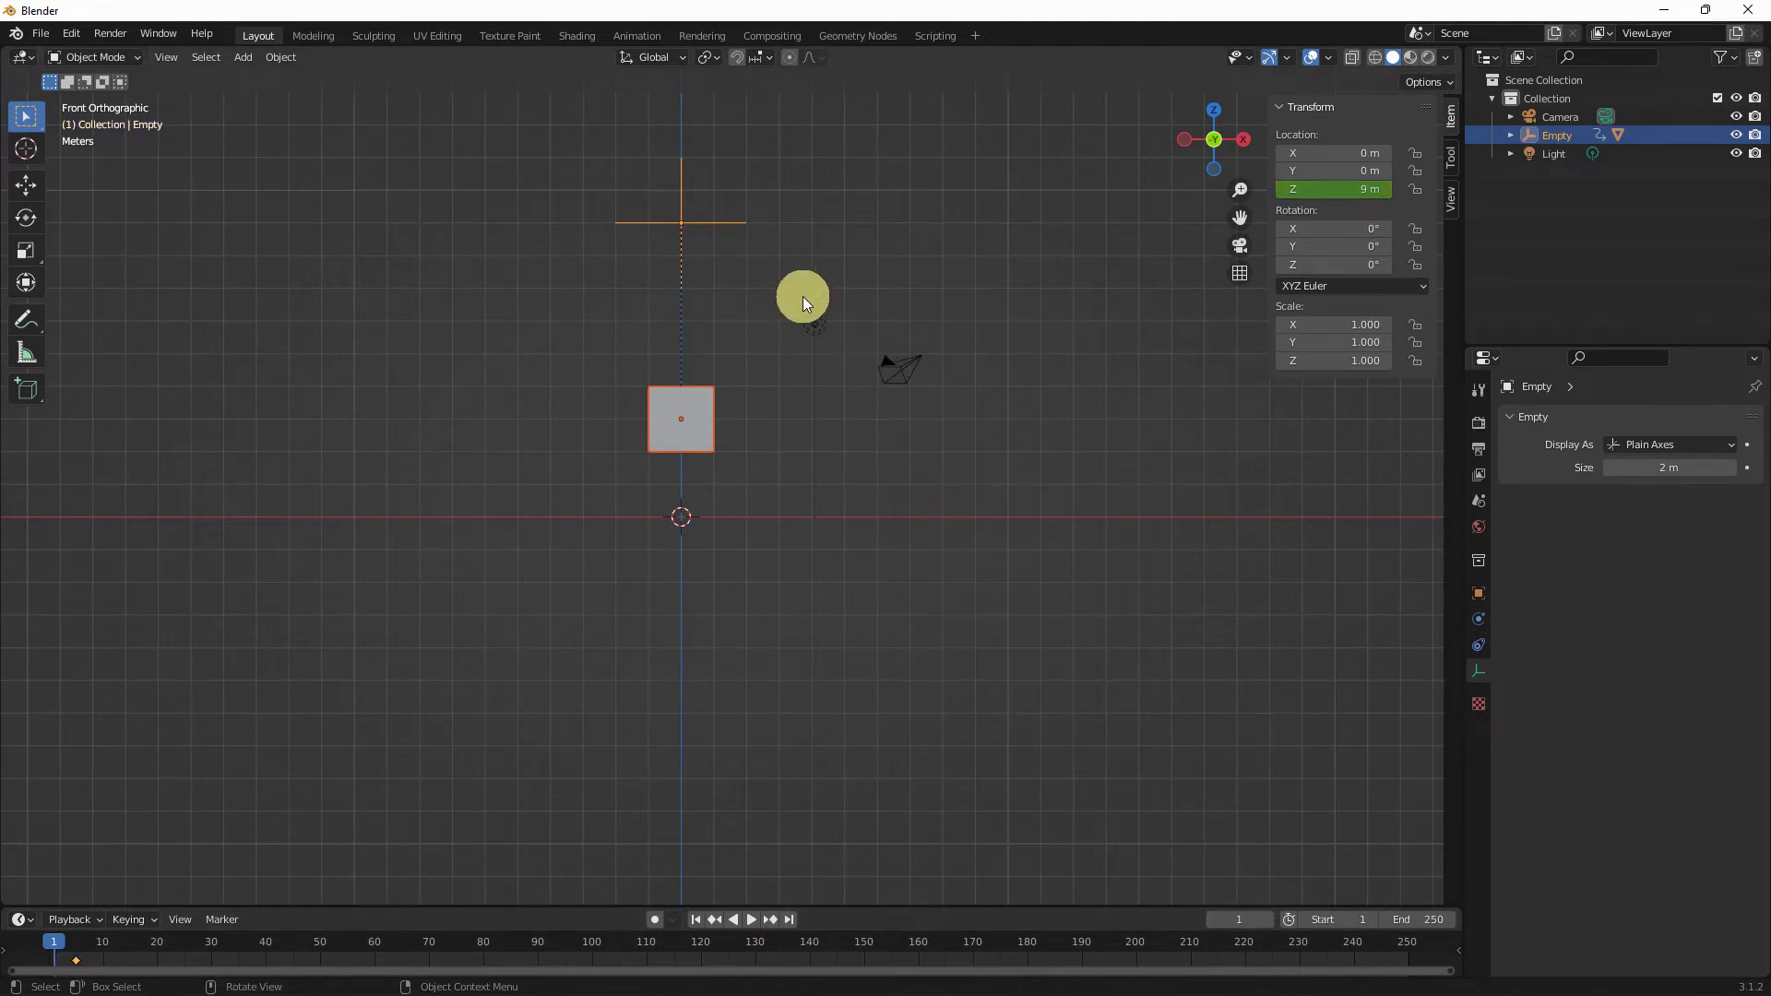
{"action": "middle_click_drag", "start_coordinate": [803, 296], "coordinate": [766, 456], "text": "shift"}
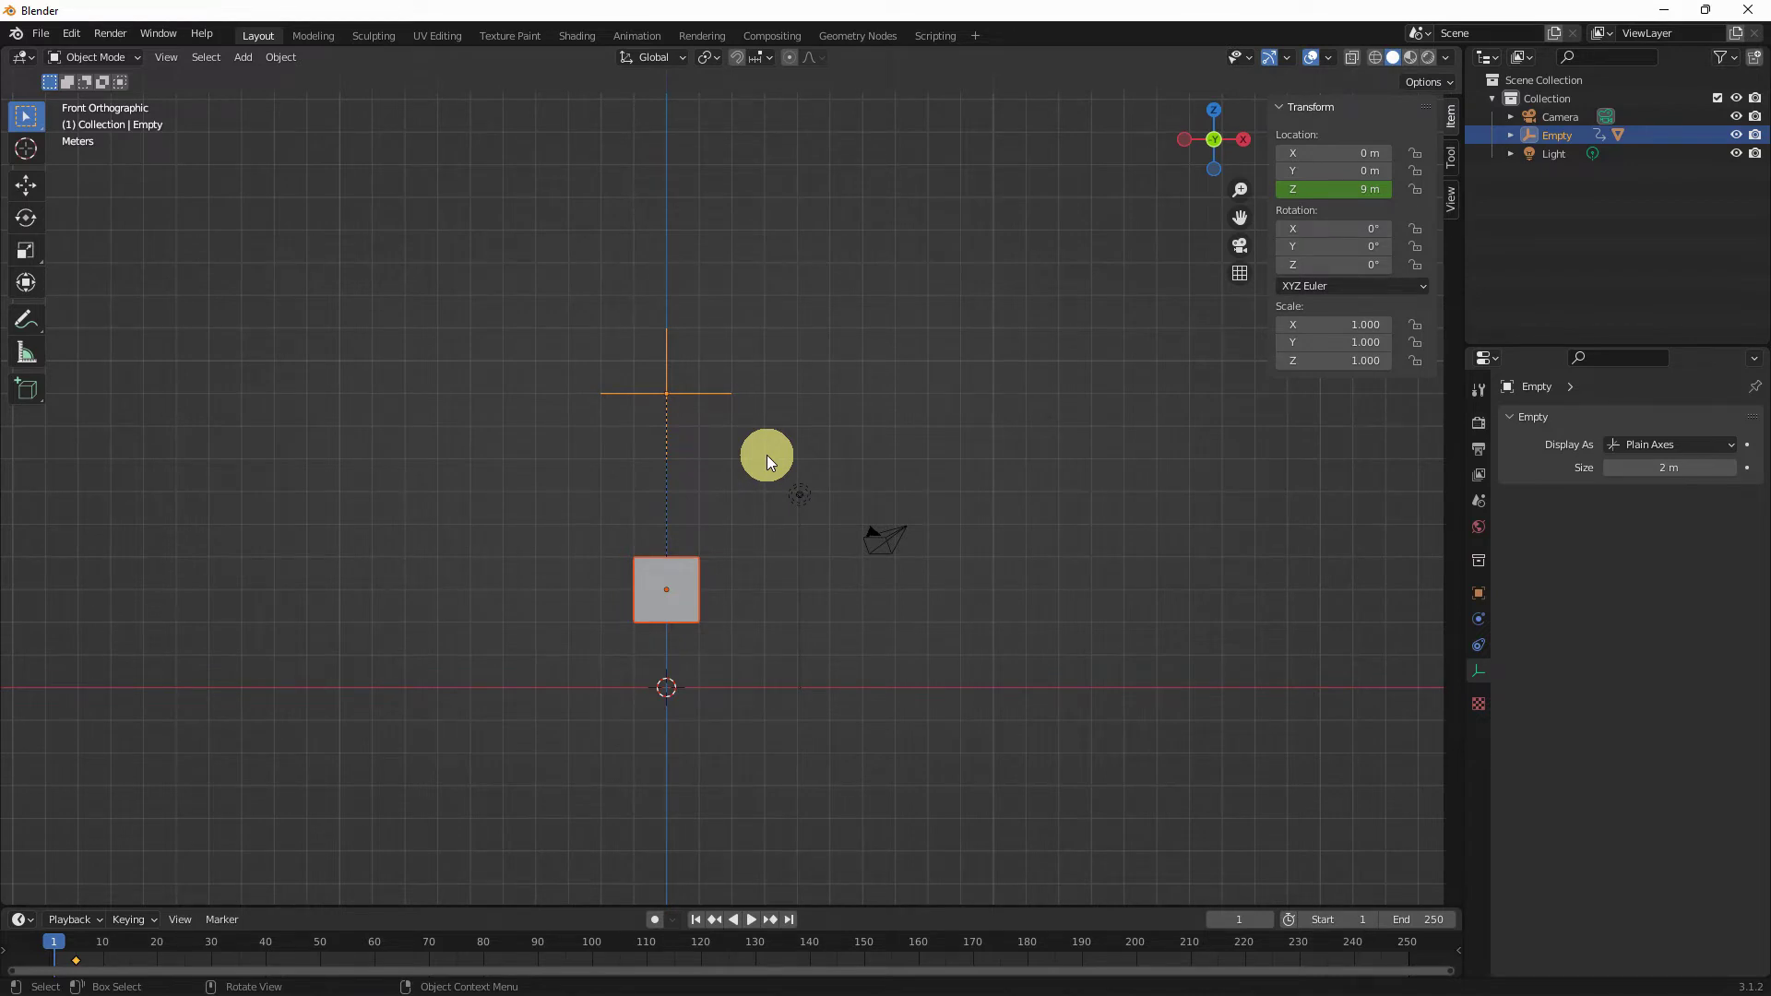
{"action": "key", "text": "g"}
{"action": "key", "text": "z"}
{"action": "key", "text": "4"}
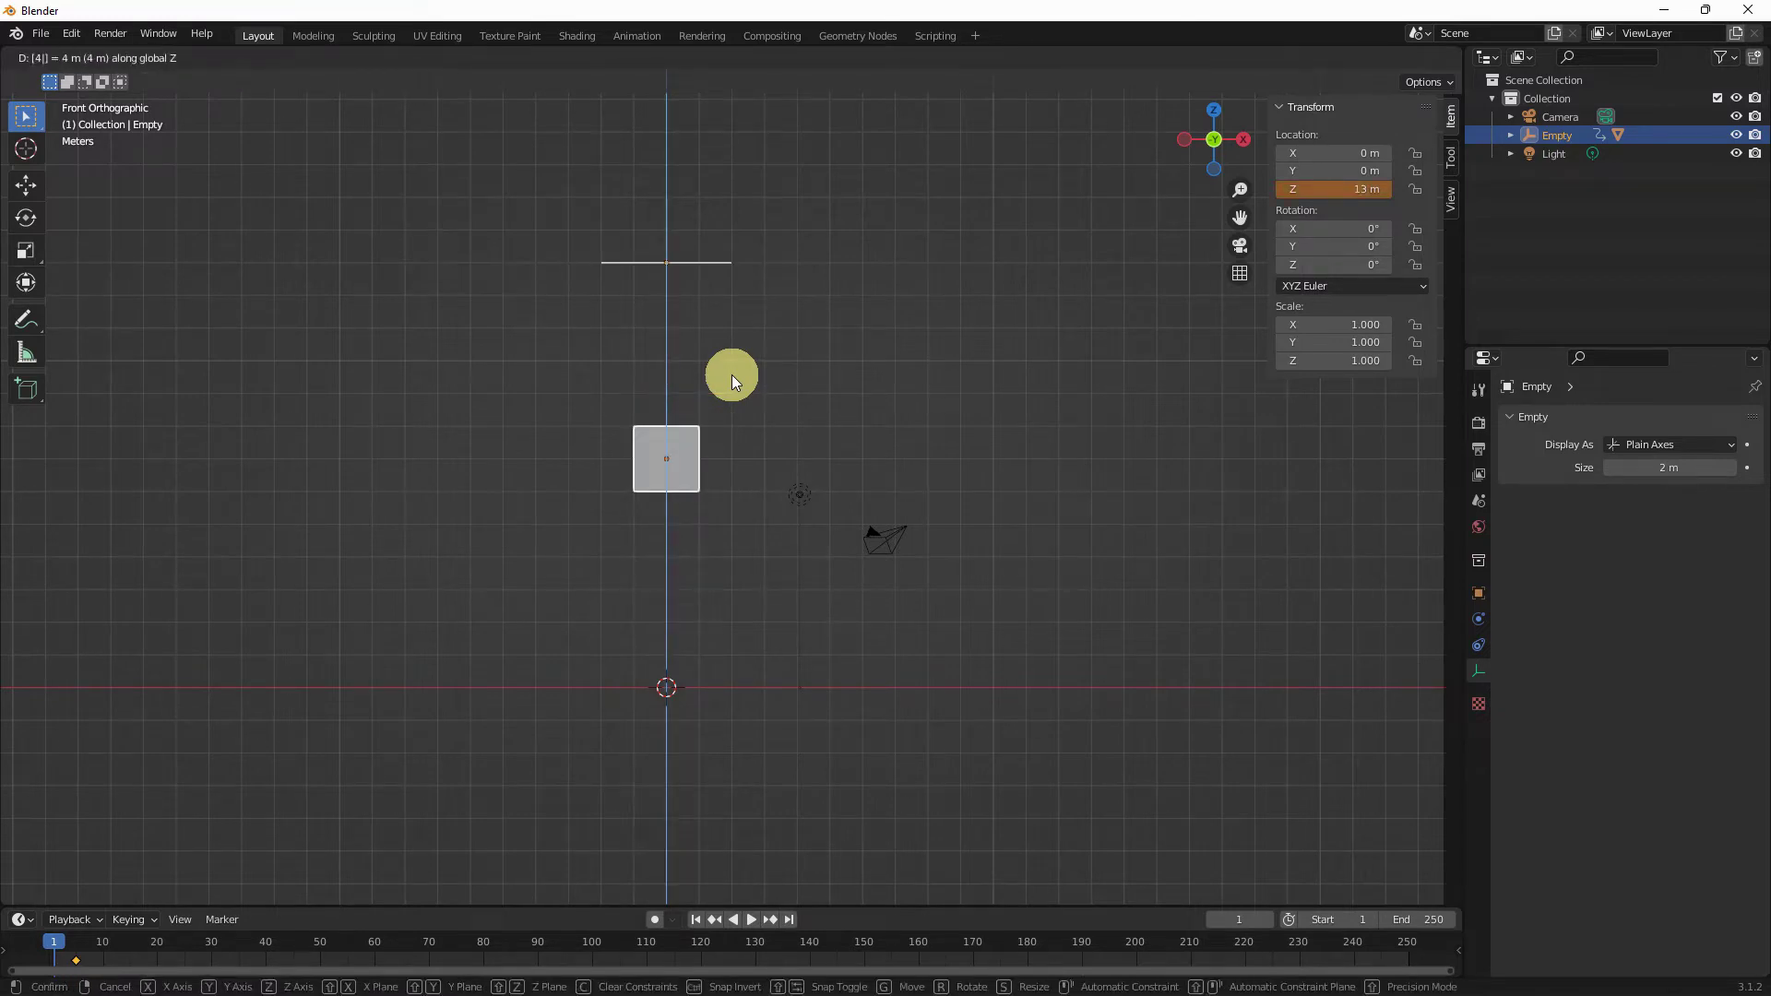
{"action": "left_click", "coordinate": [733, 375]}
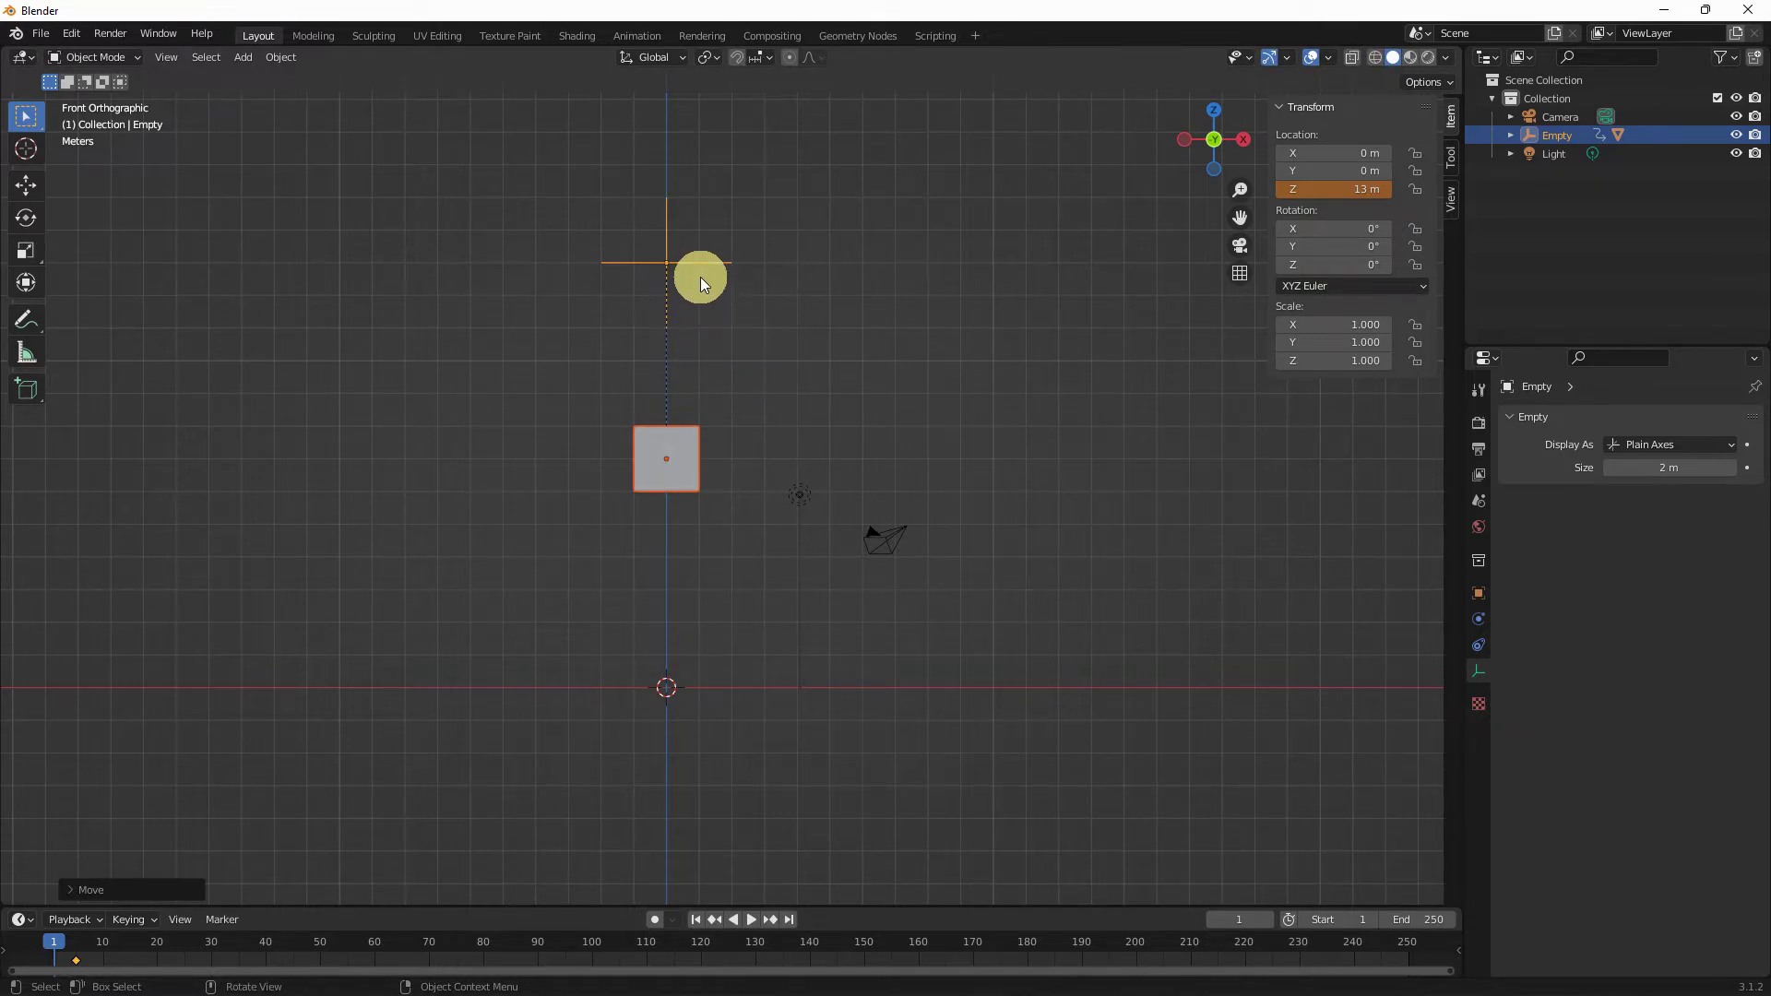
Step: Insert a single keyframe on the empty's Z location at frame 1, and play back the animation
{"action": "right_click", "coordinate": [1334, 191]}
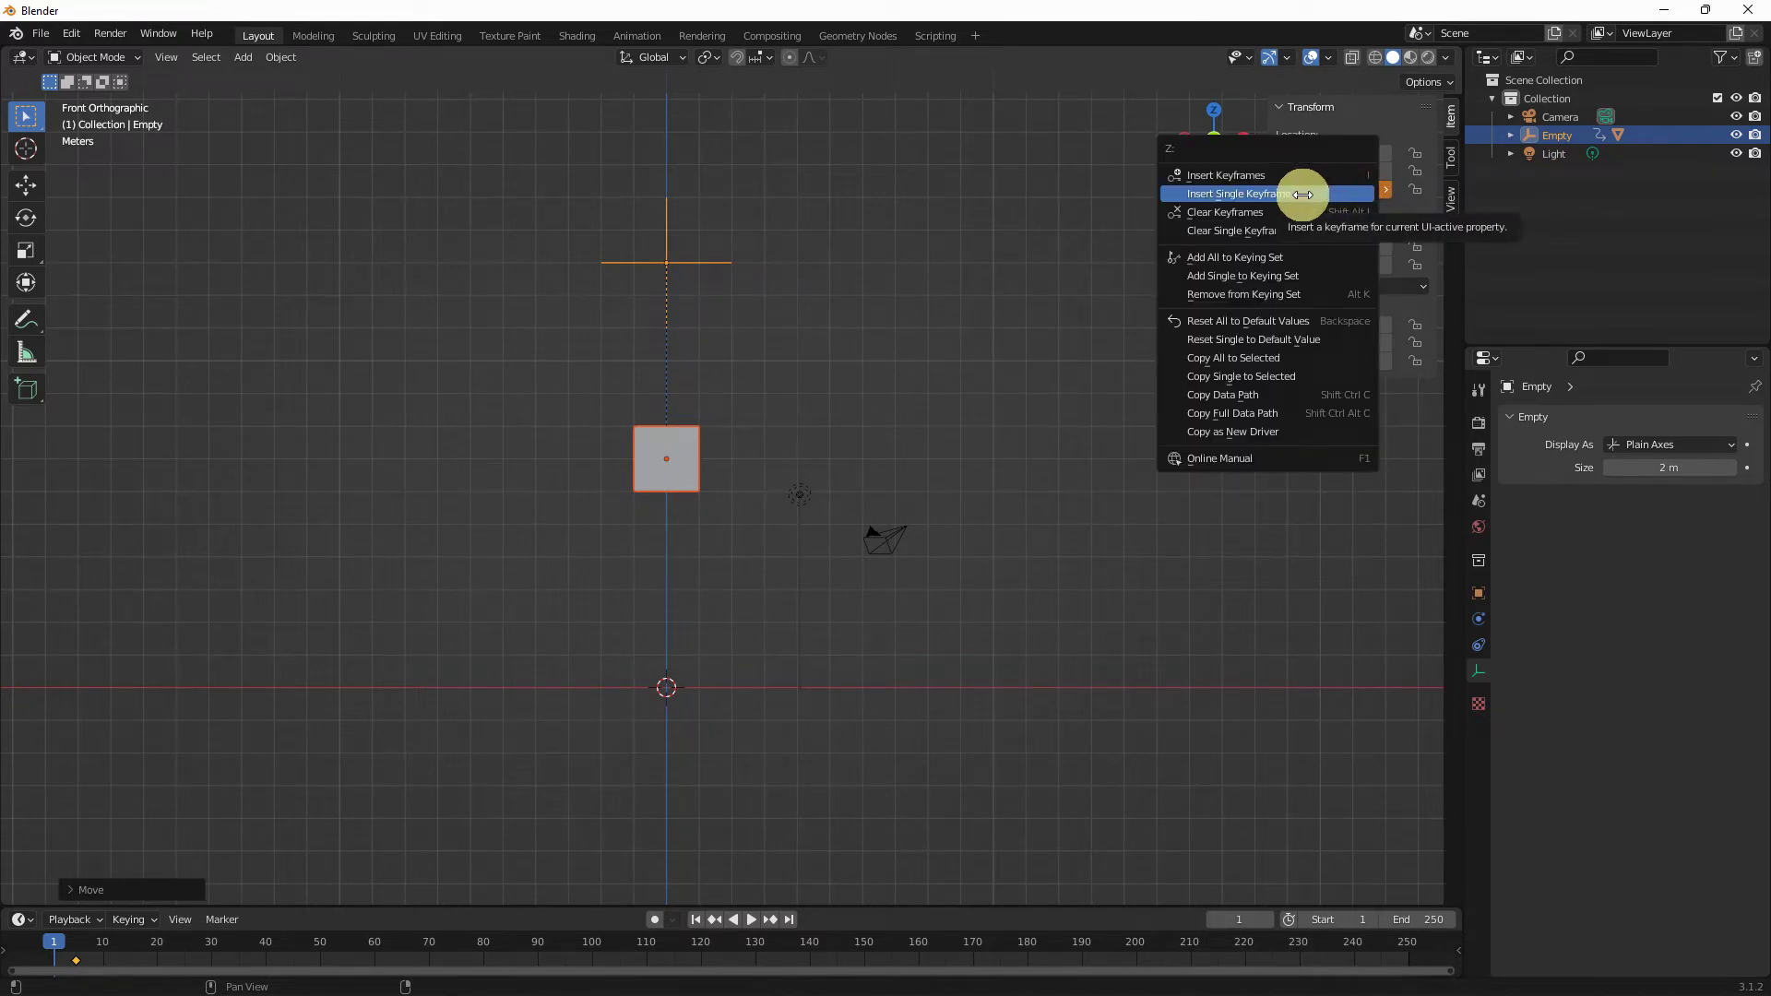
{"action": "left_click", "coordinate": [1303, 195]}
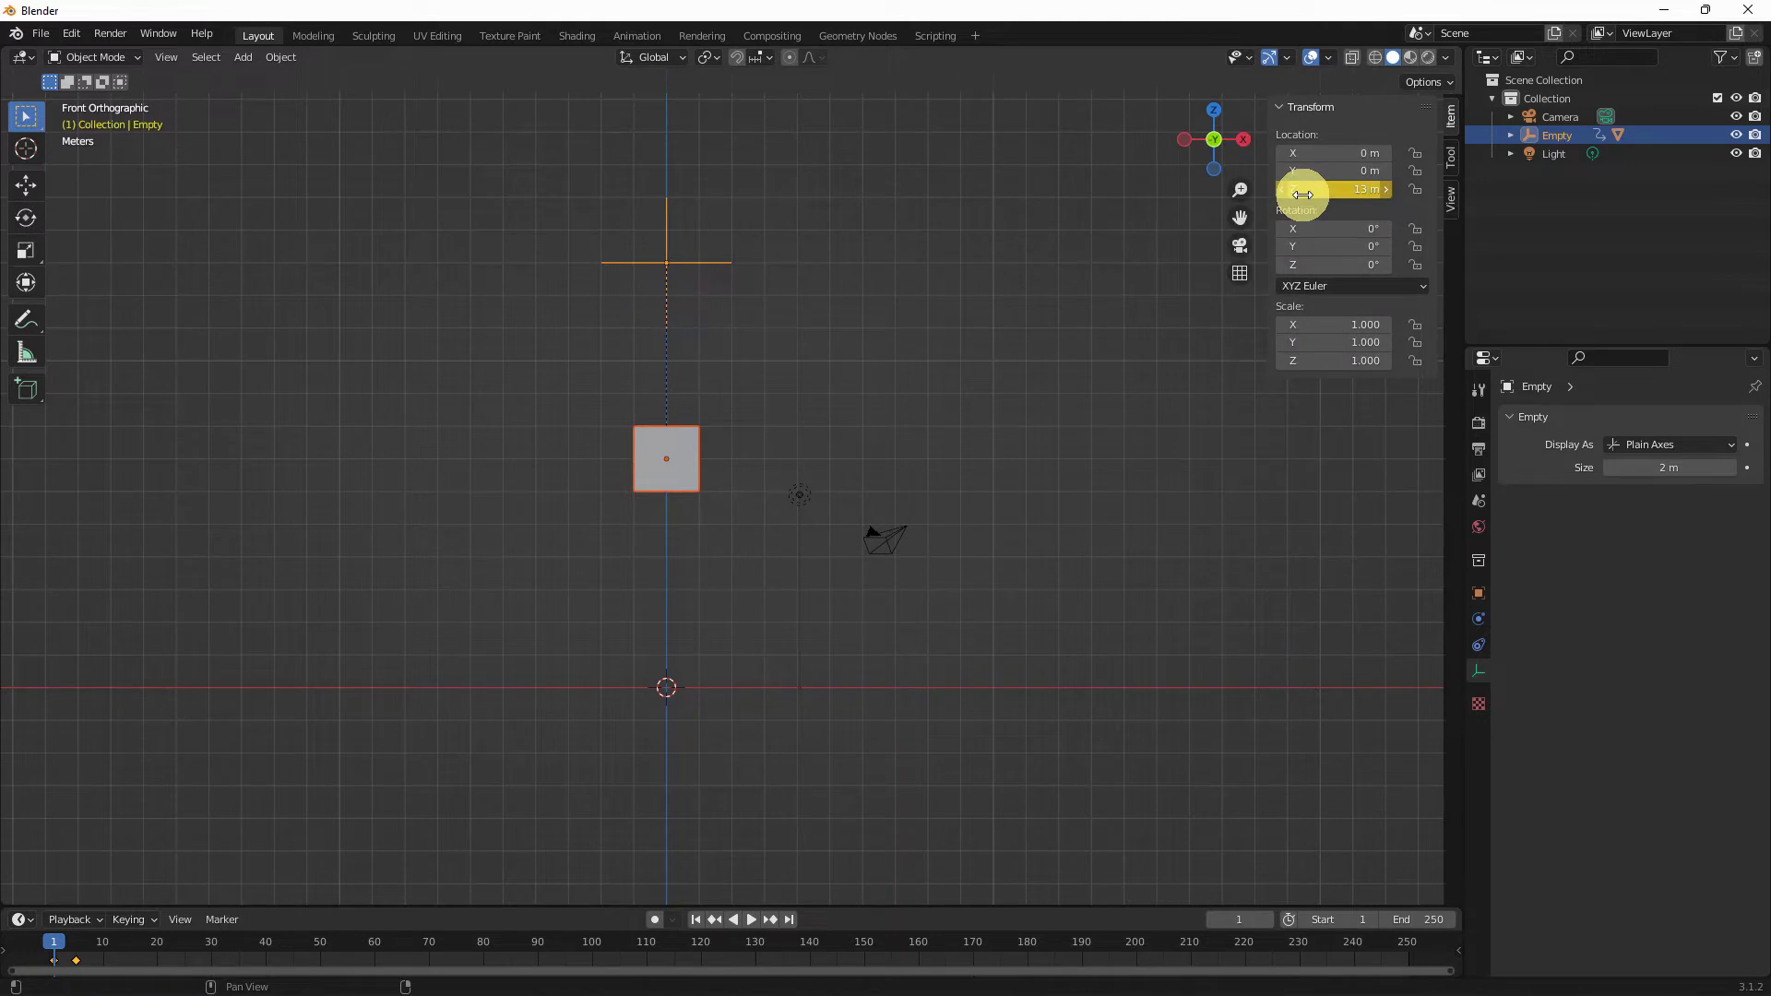
{"action": "left_click", "coordinate": [751, 920]}
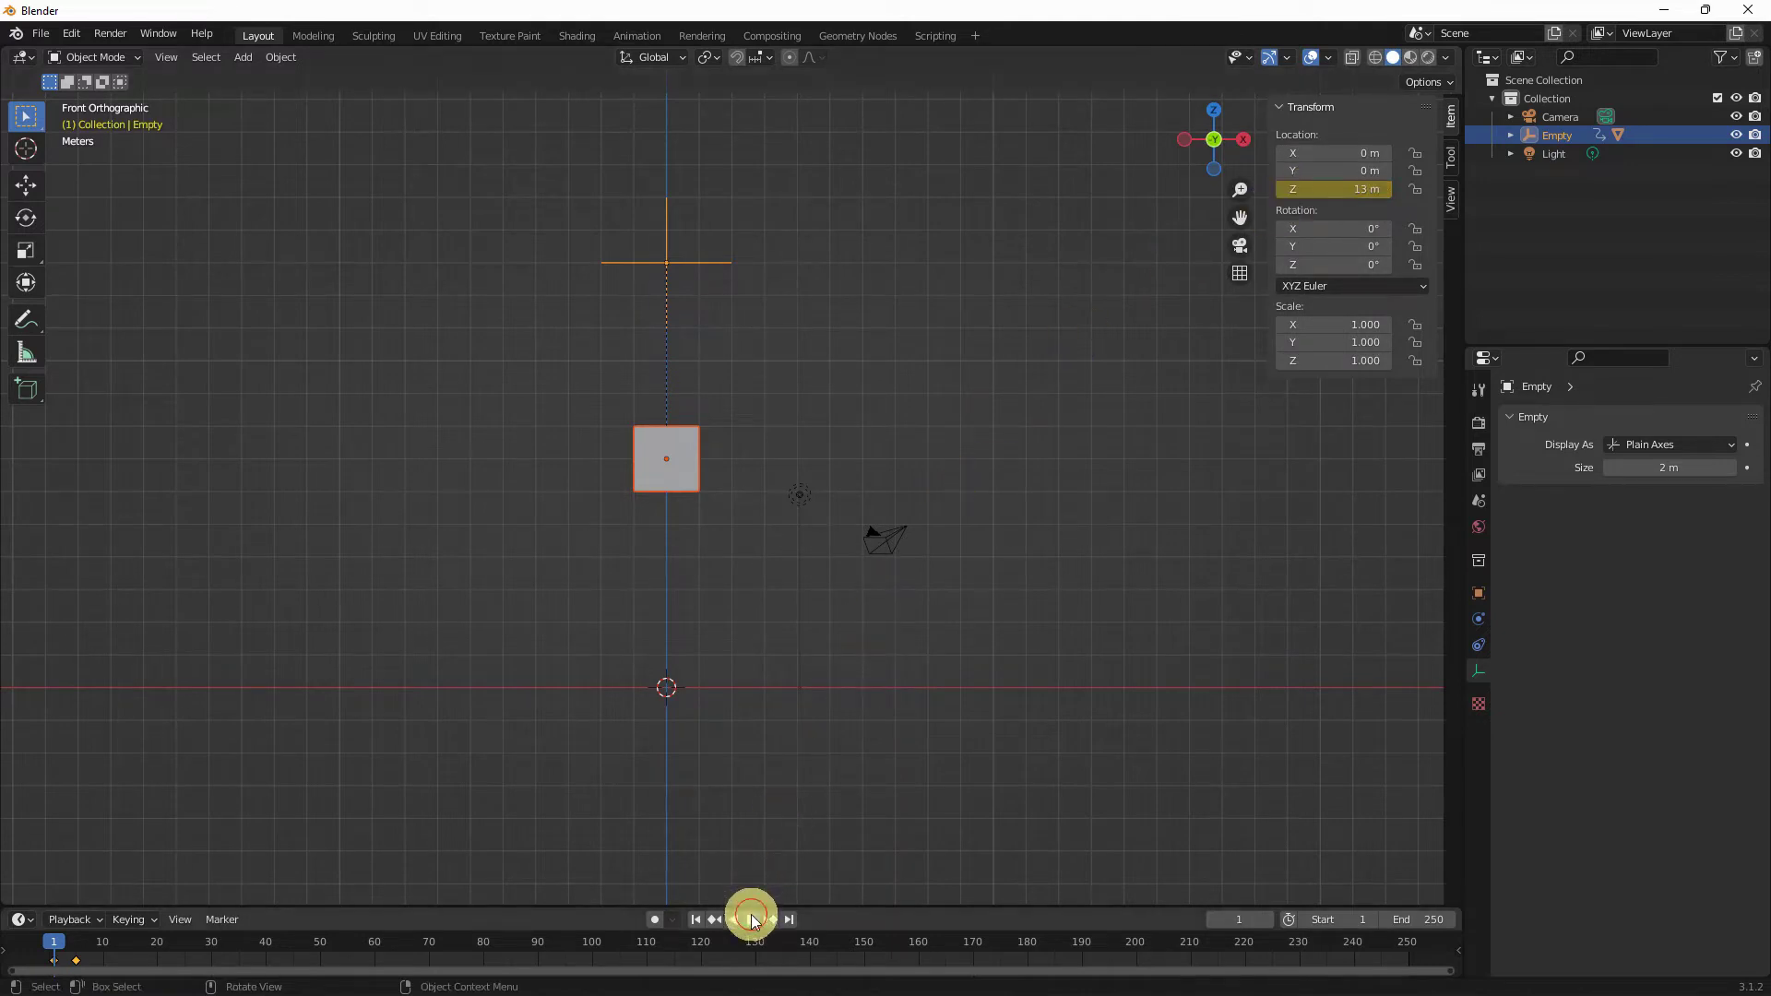
{"action": "left_click", "coordinate": [751, 919]}
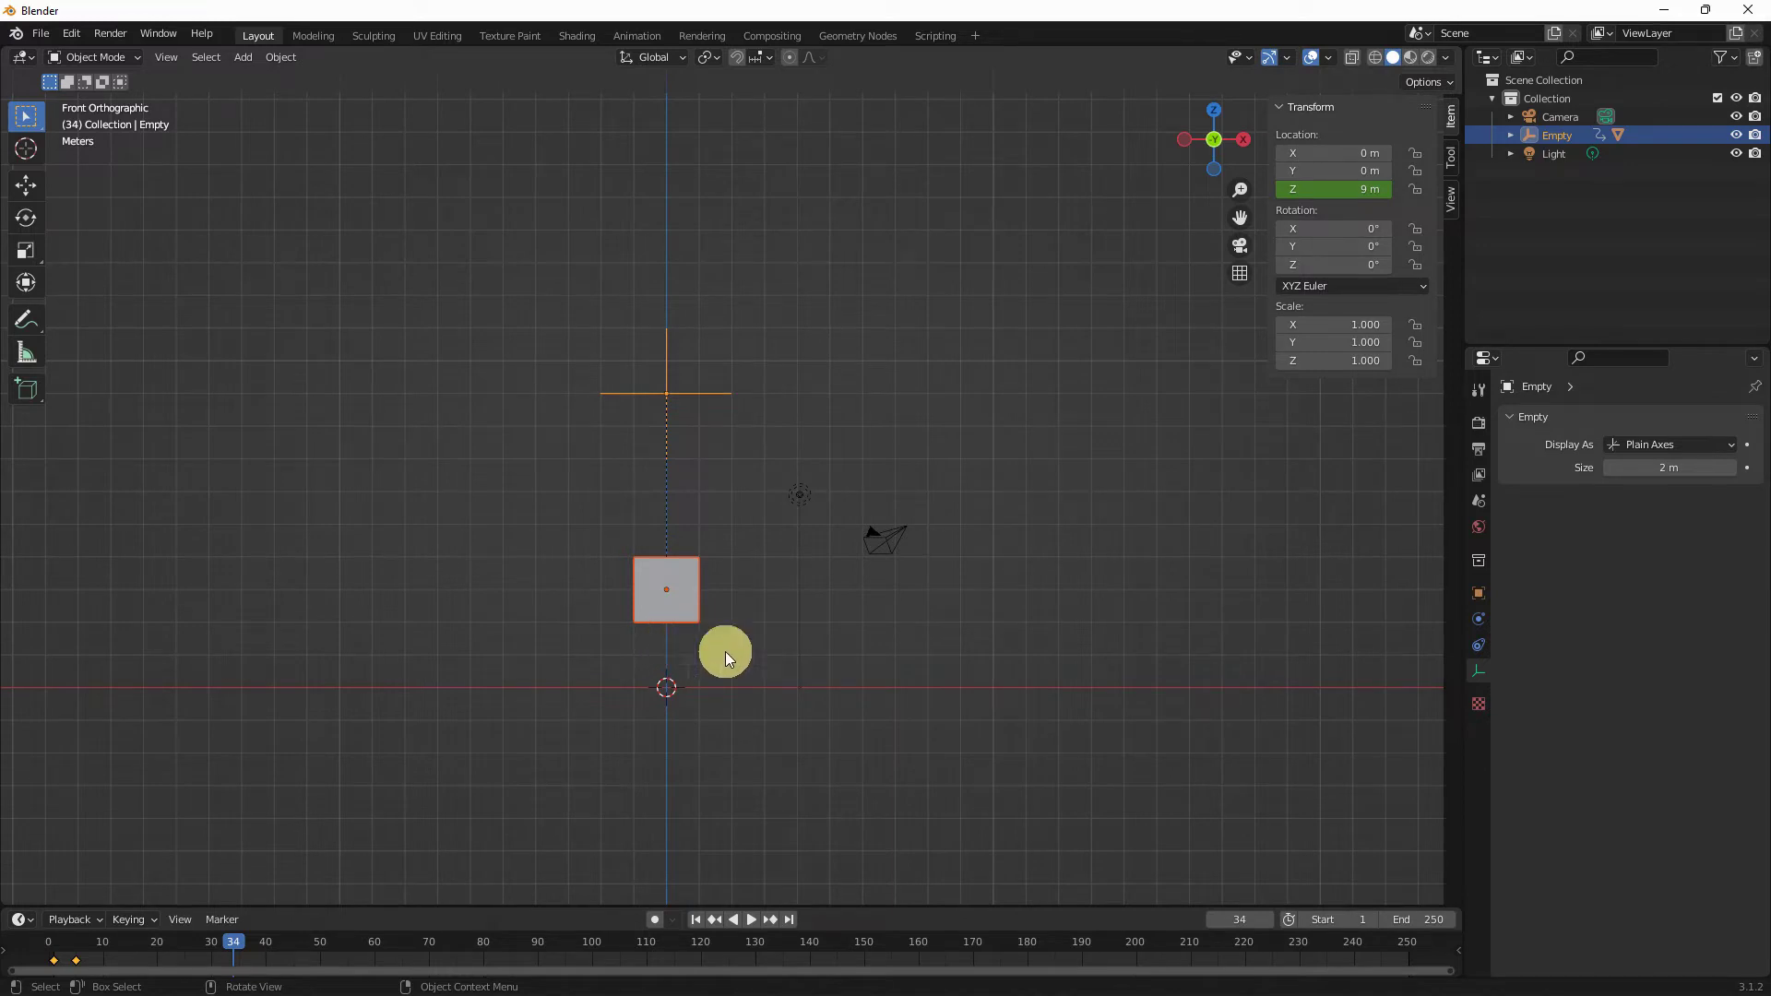
Step: Go to frame 5, select the cube alone and insert a single keyframe on its Z location
{"action": "left_click", "coordinate": [1223, 923]}
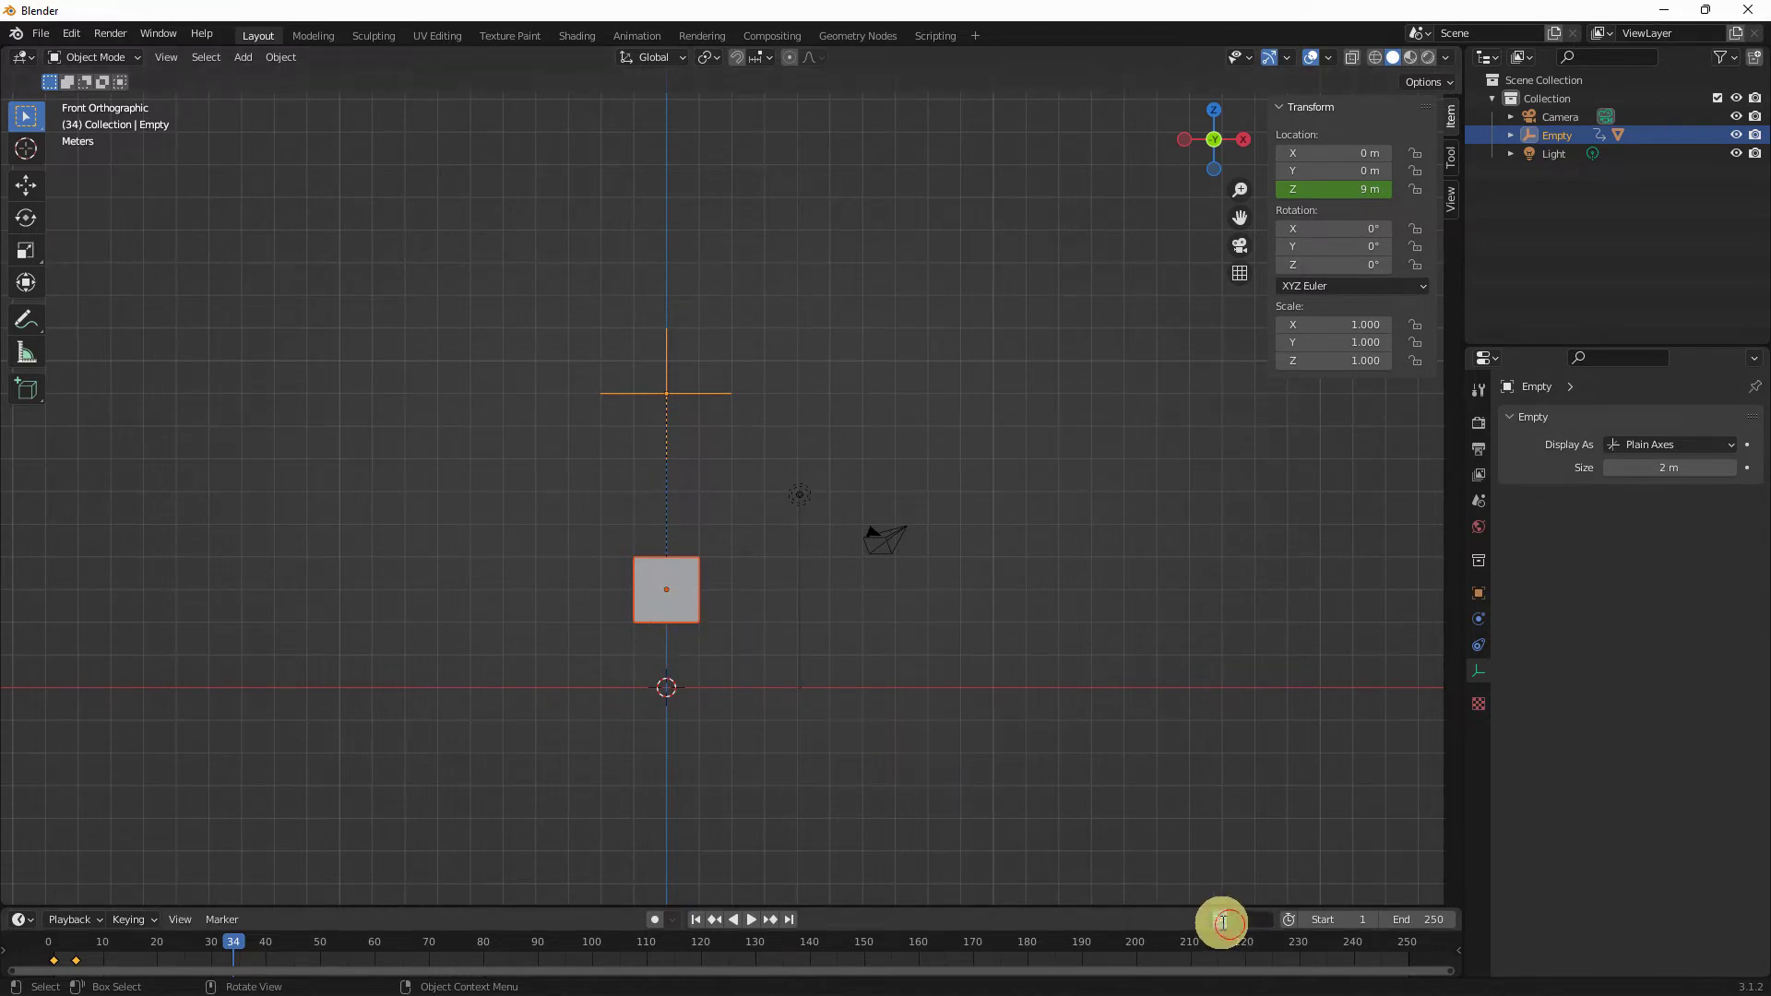
{"action": "type", "text": "5"}
{"action": "key", "text": "Return"}
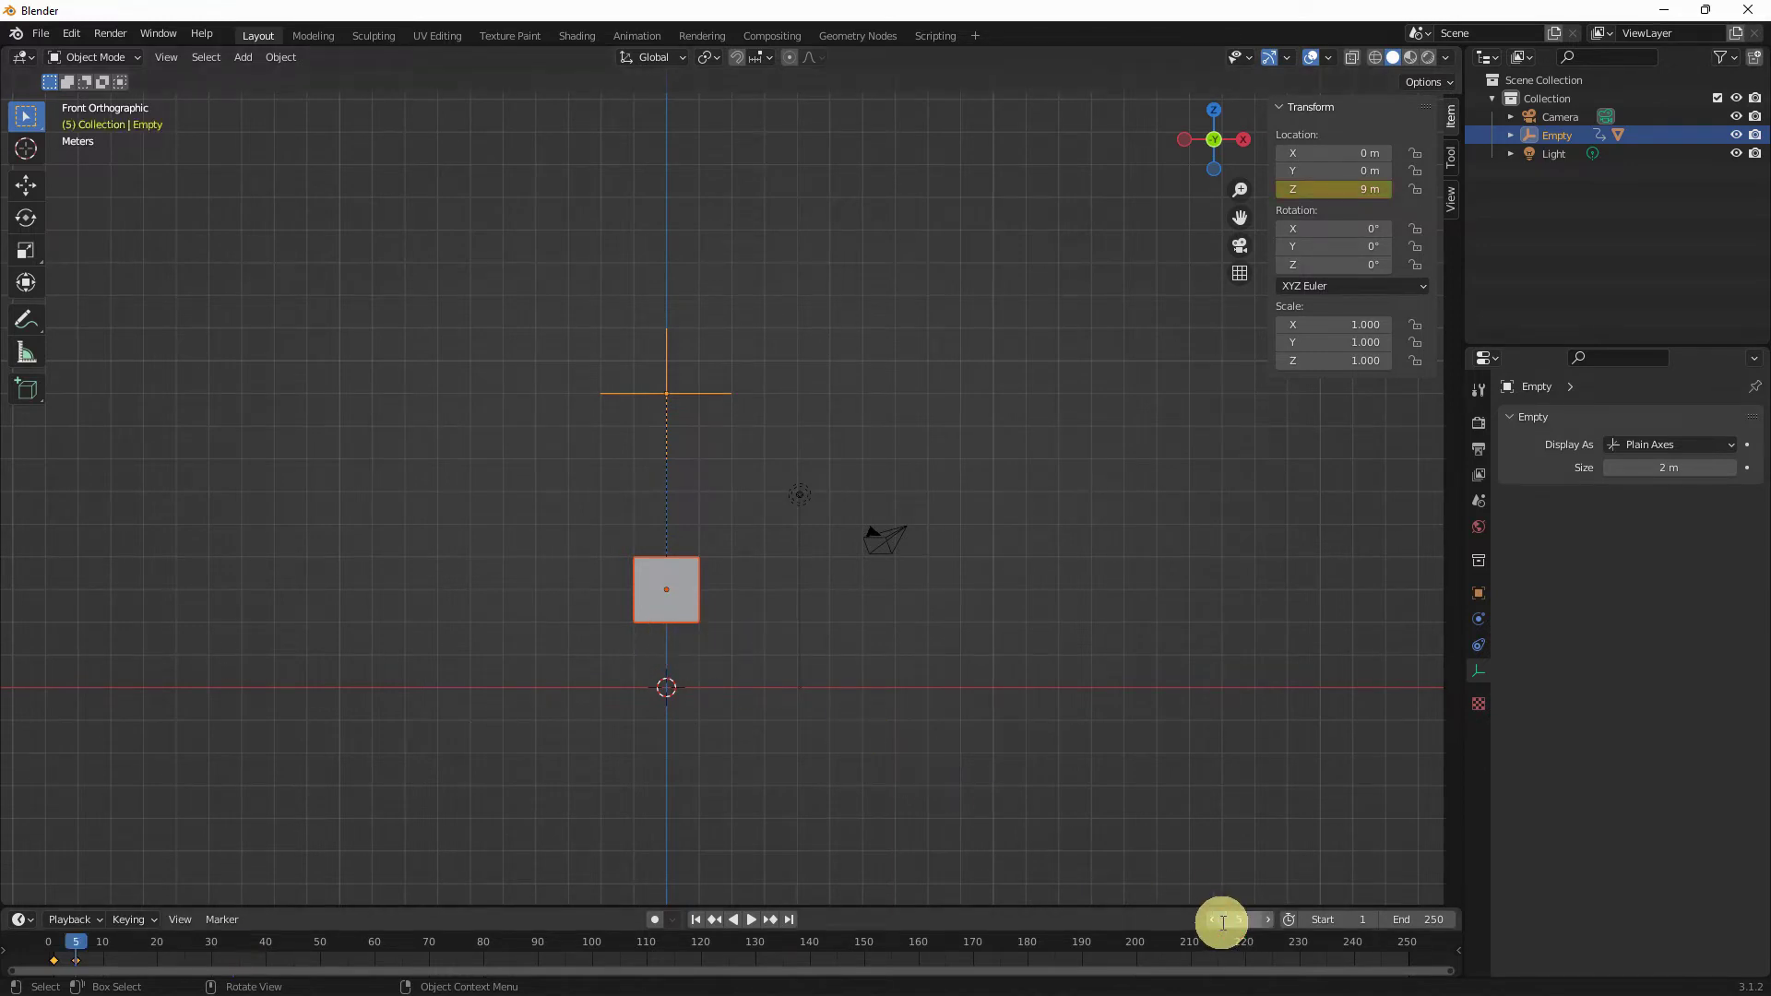
{"action": "left_click", "coordinate": [697, 577]}
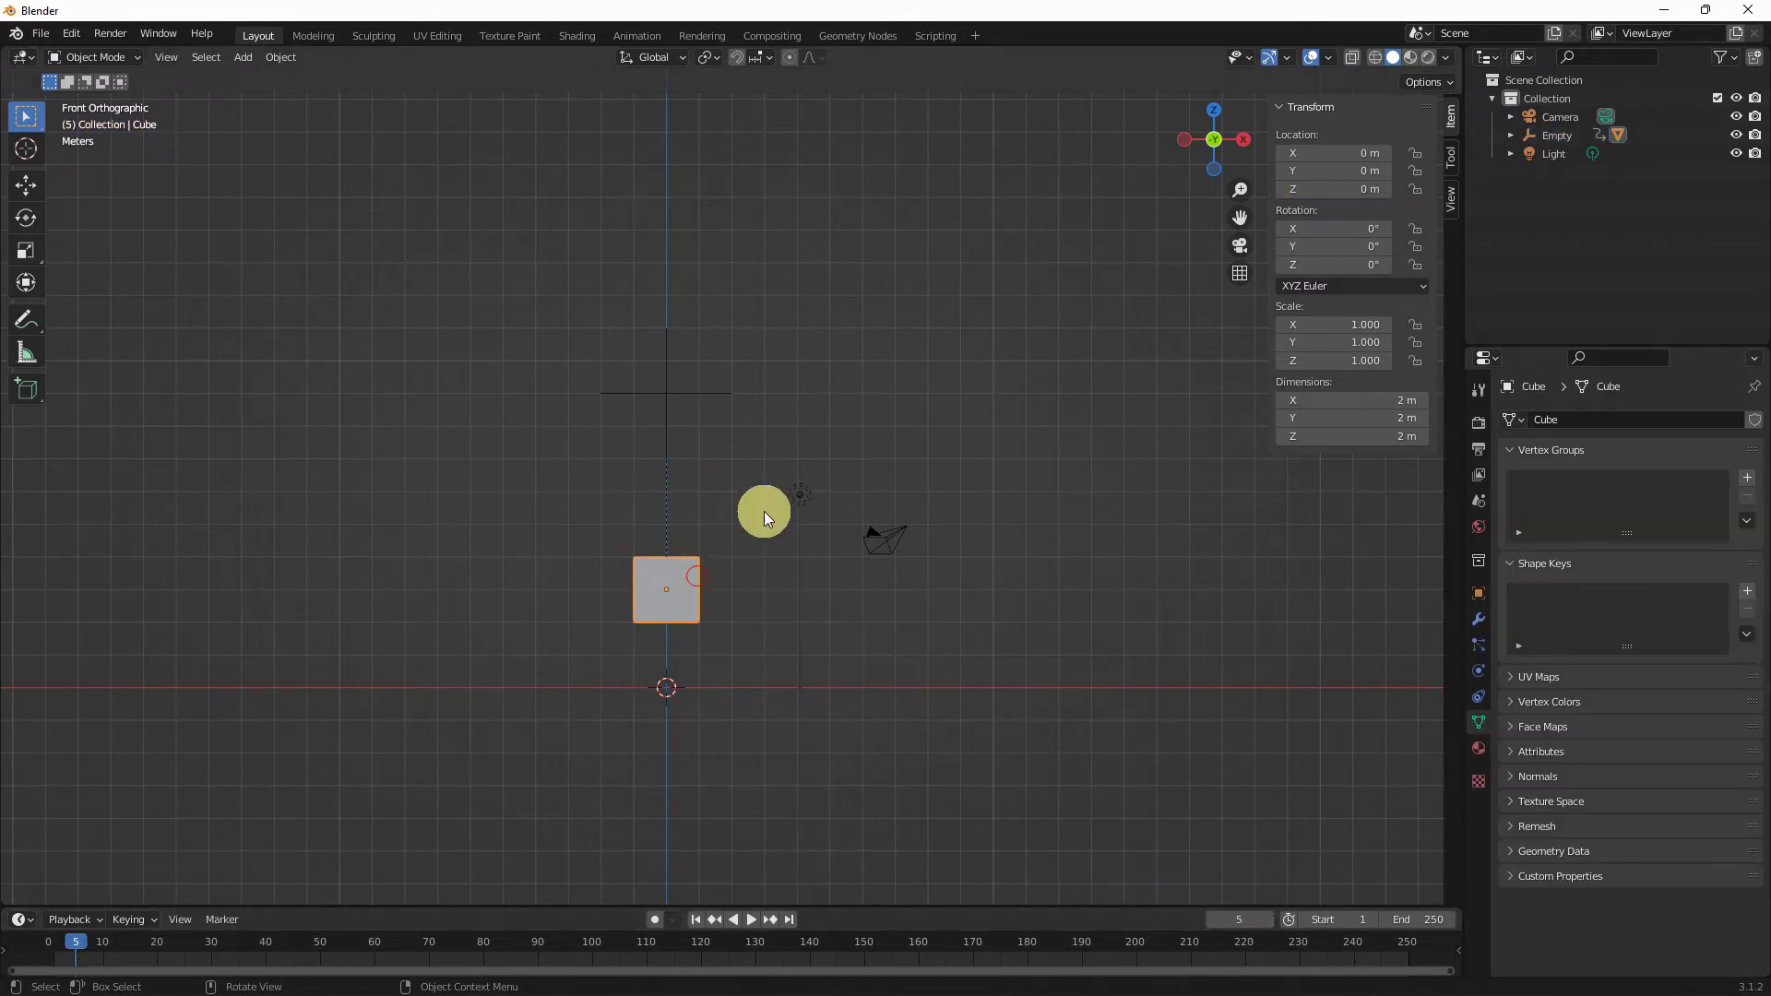
{"action": "right_click", "coordinate": [1338, 188]}
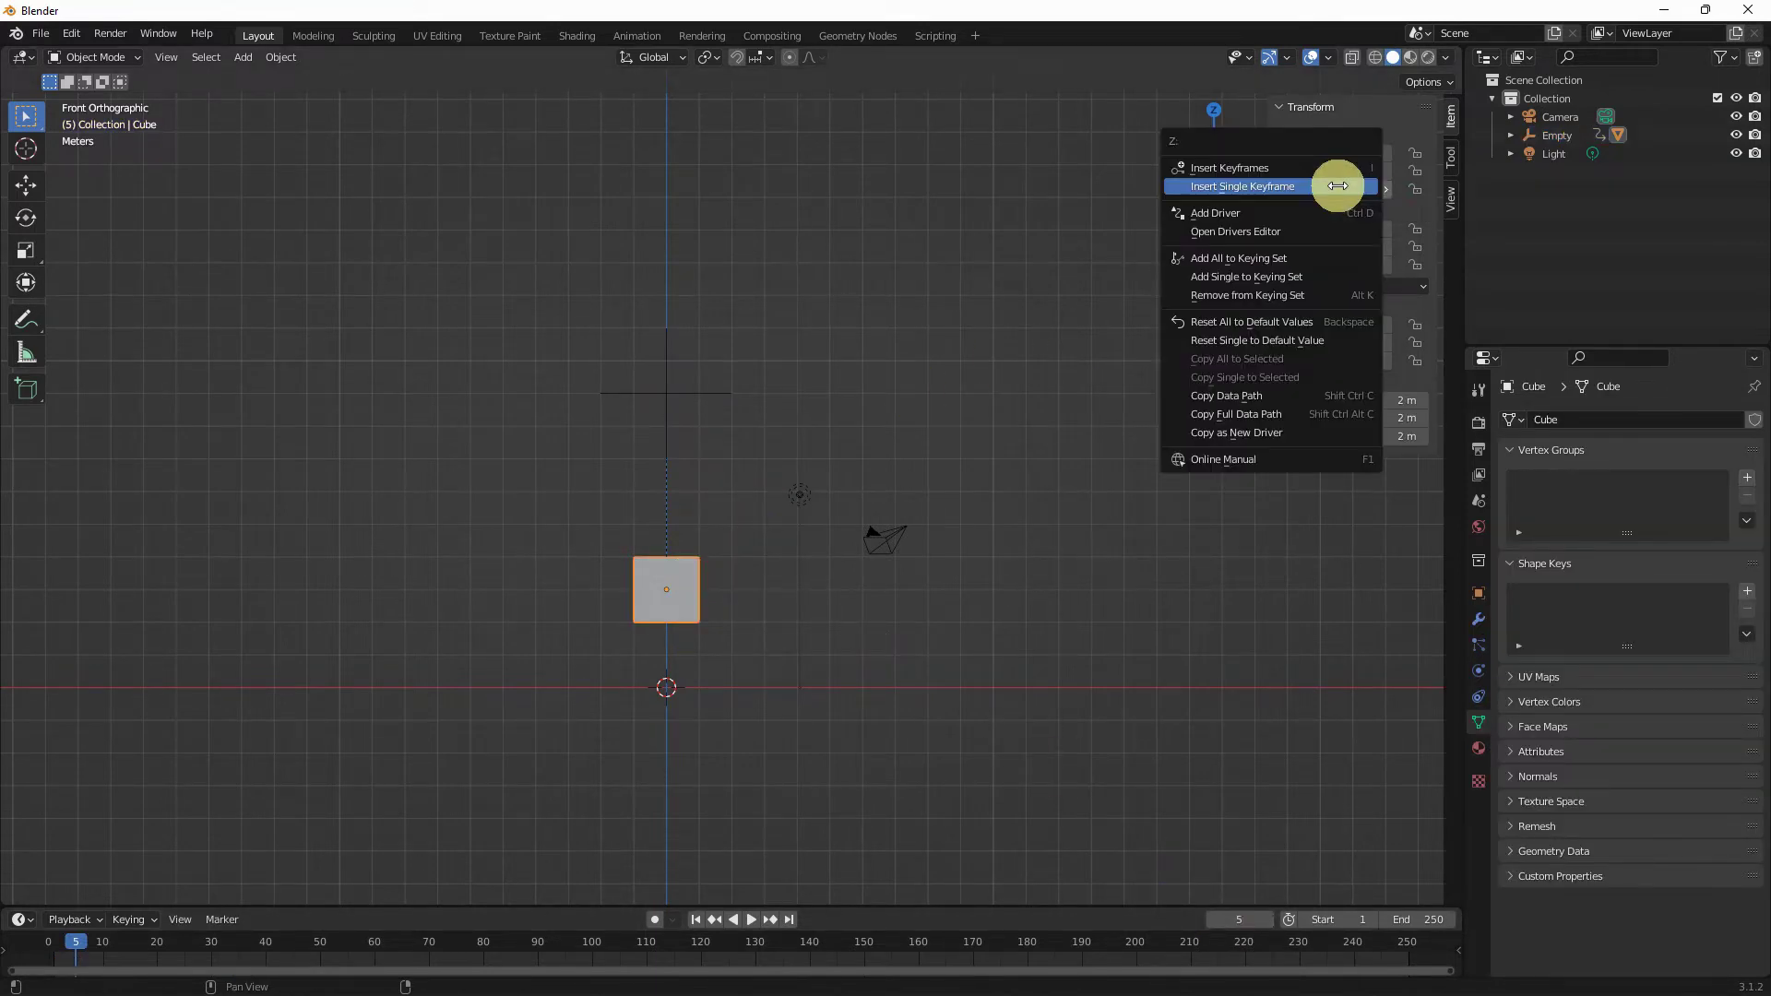
{"action": "left_click", "coordinate": [1321, 186]}
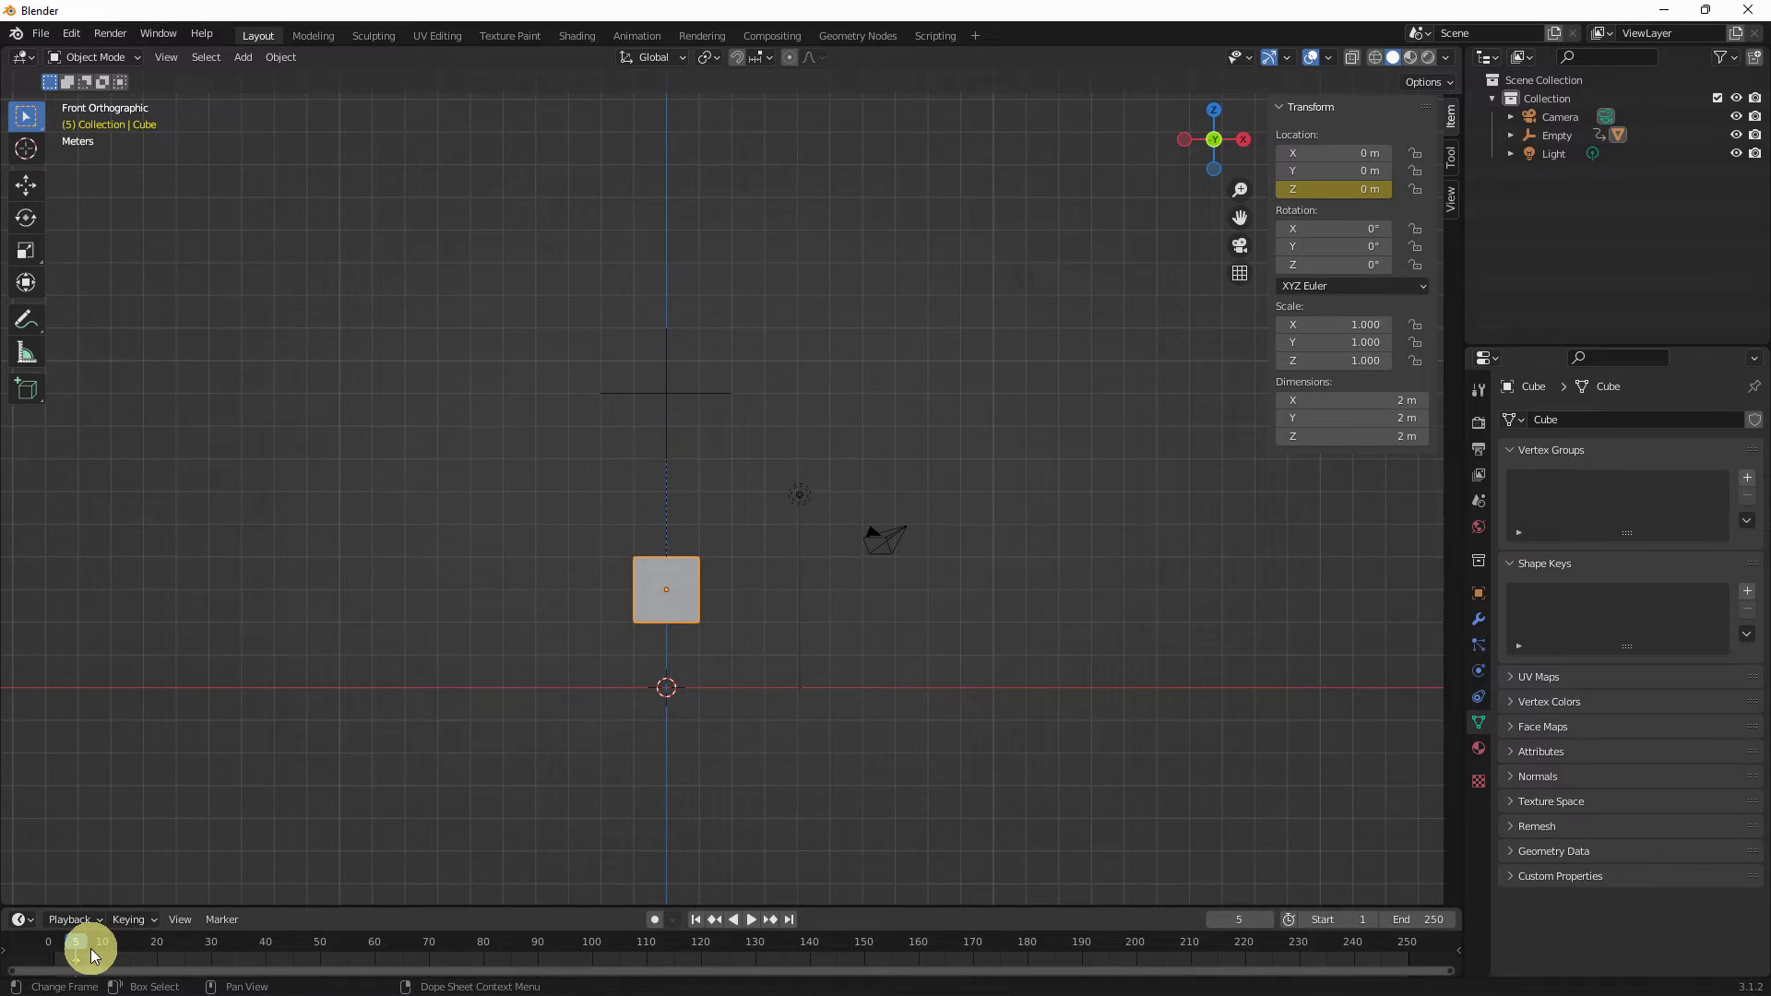
Step: Go to frame 125, move the cube 3 m down along Z and insert a single keyframe on its Z location
{"action": "left_click", "coordinate": [1249, 919]}
{"action": "type", "text": "1"}
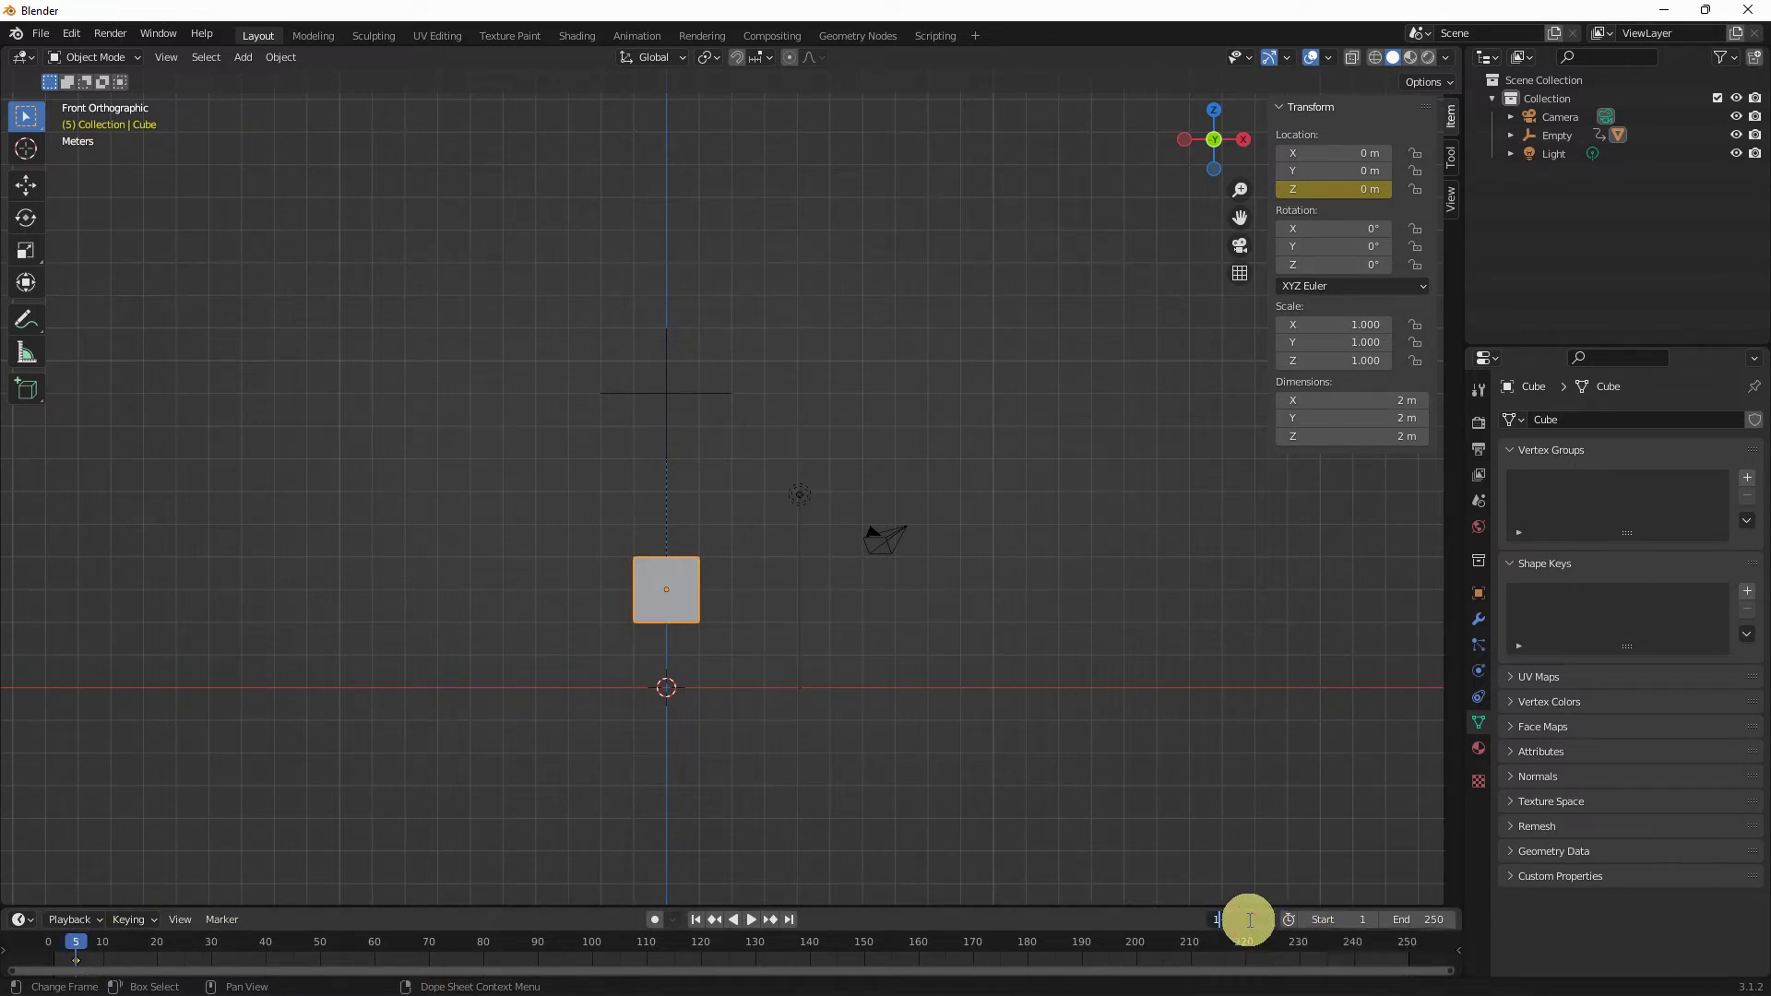
{"action": "type", "text": "25"}
{"action": "key", "text": "Return"}
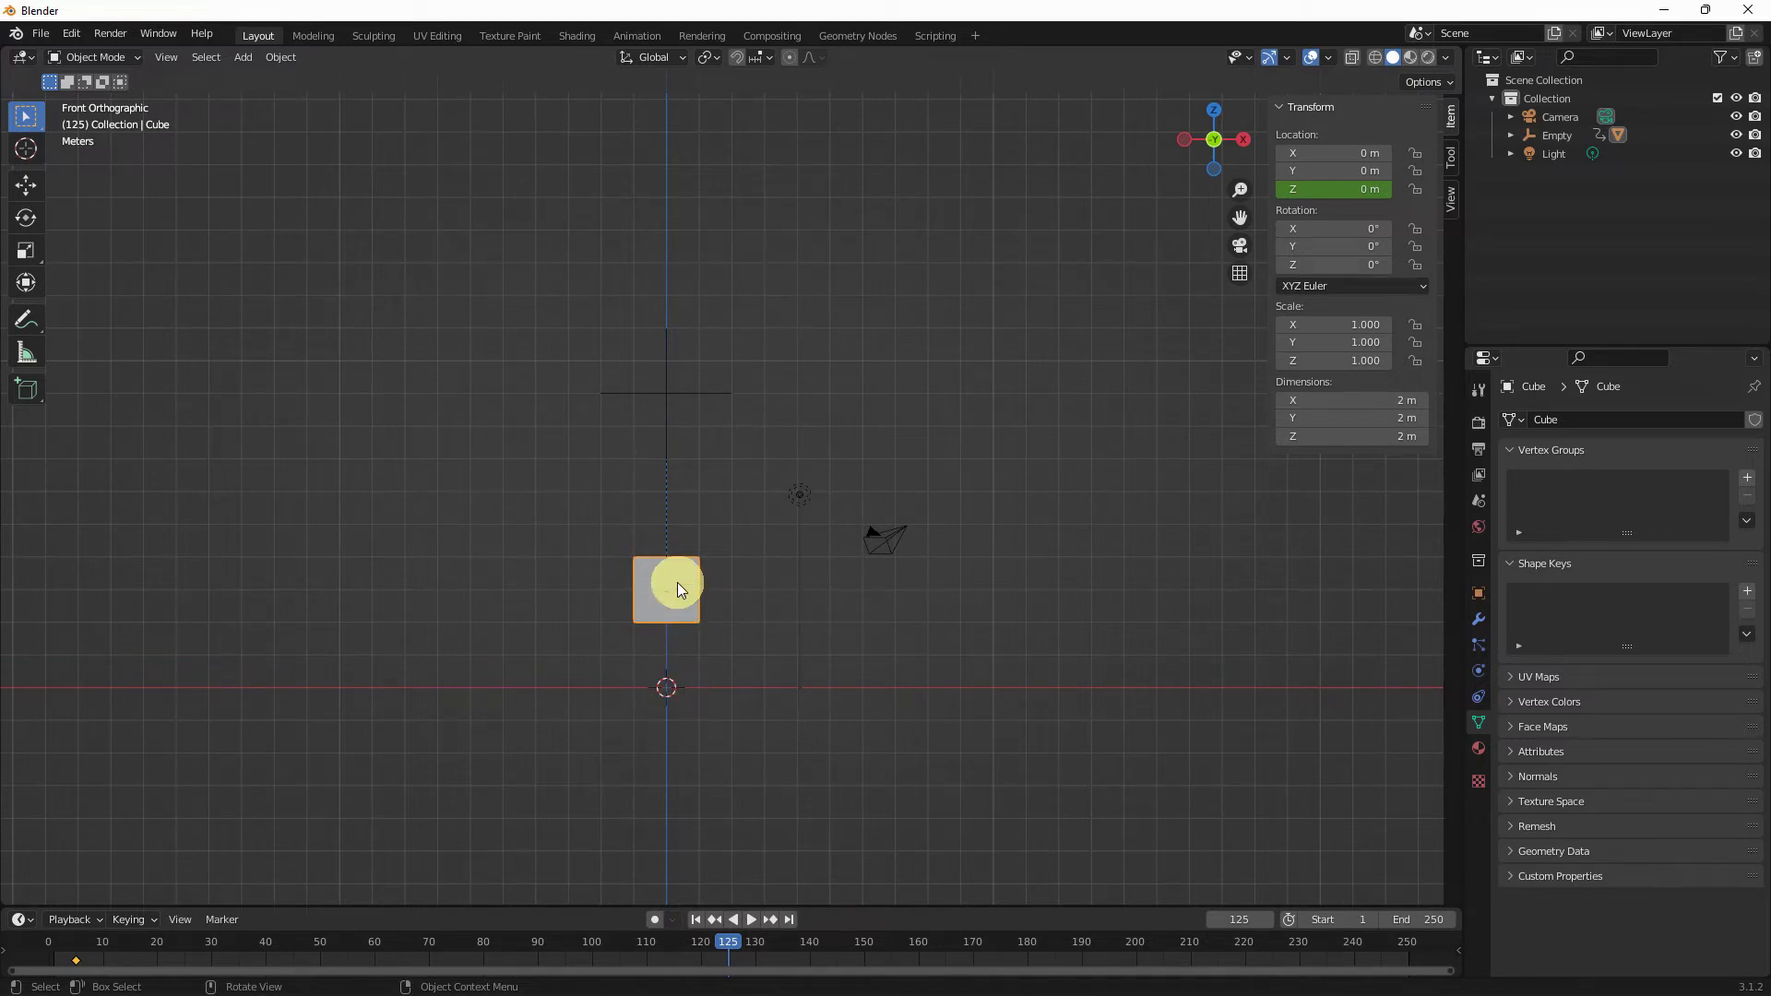
{"action": "key", "text": "g"}
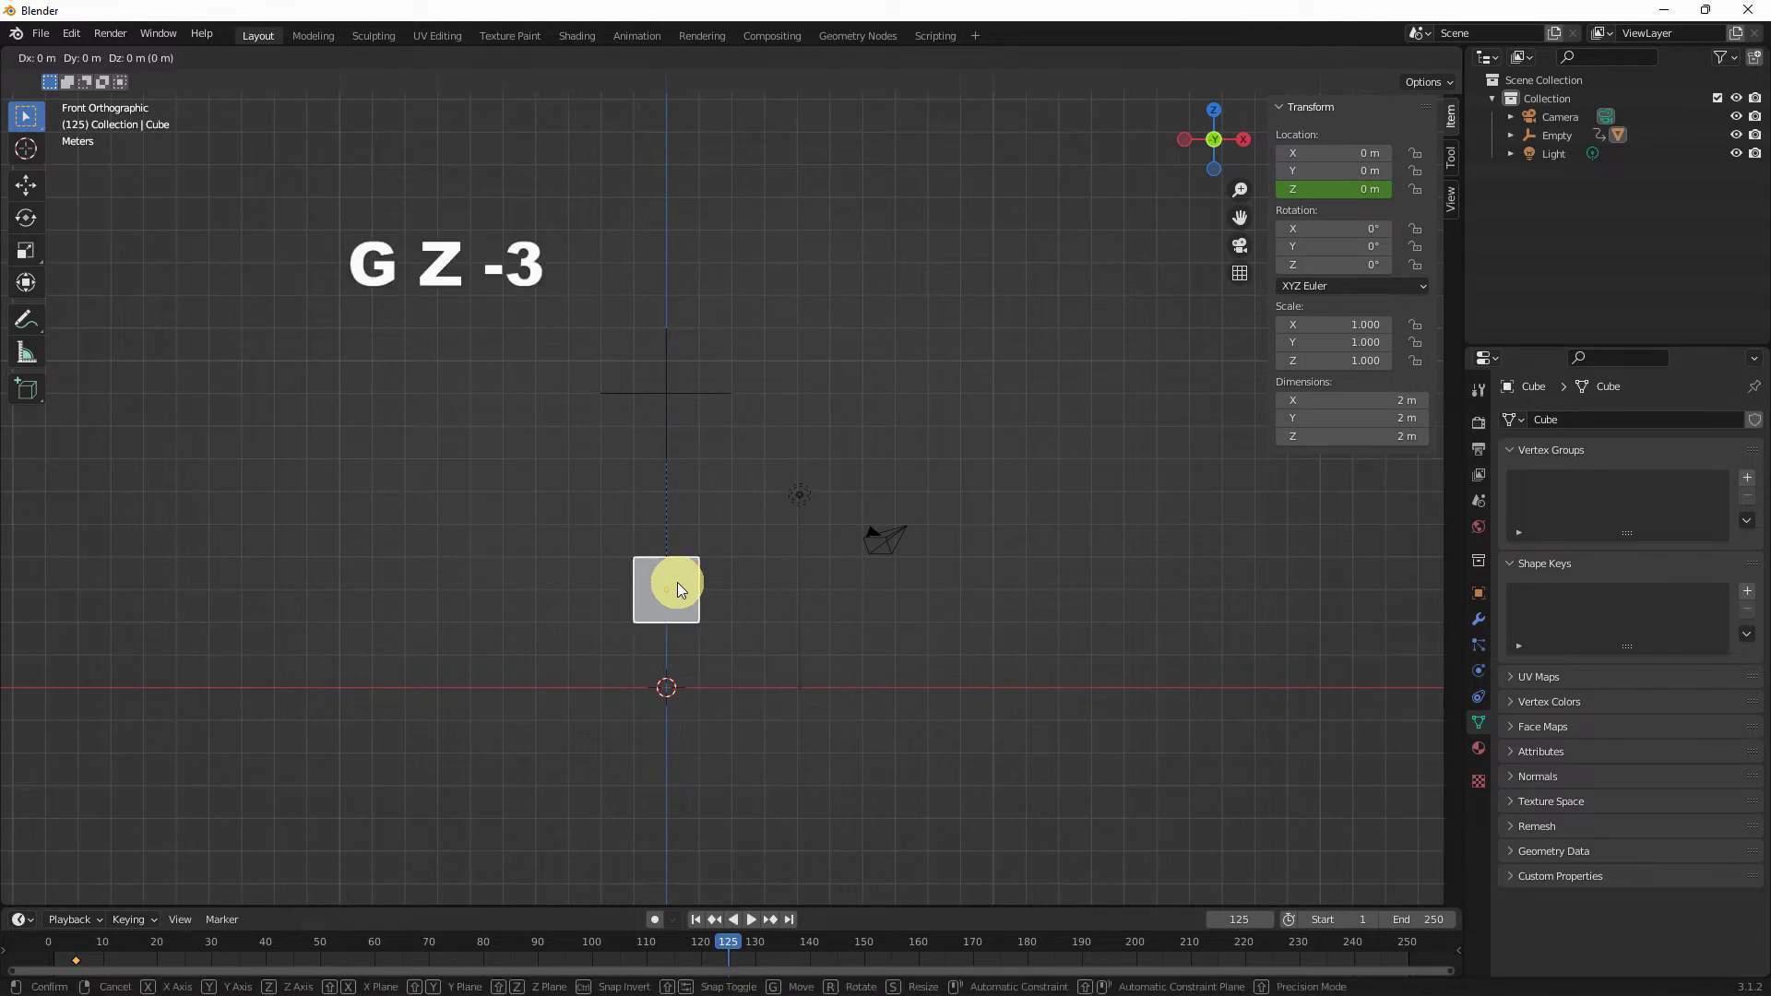
{"action": "key", "text": "z"}
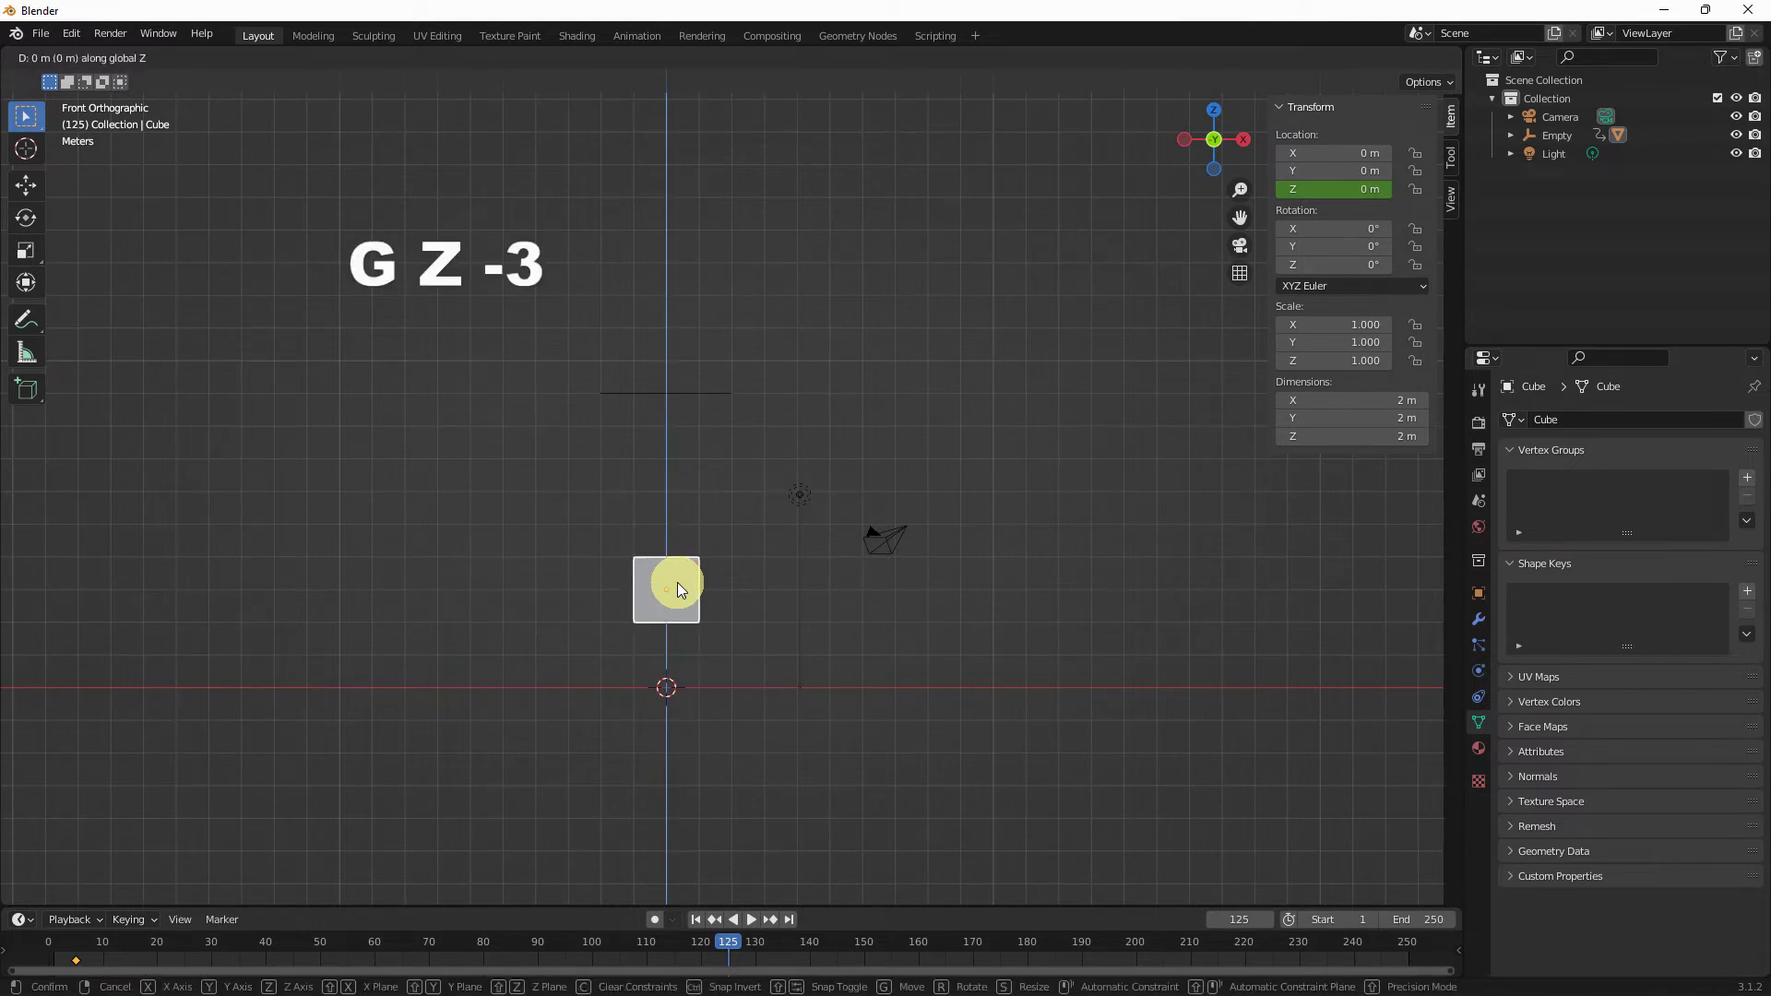
{"action": "left_click", "coordinate": [677, 583]}
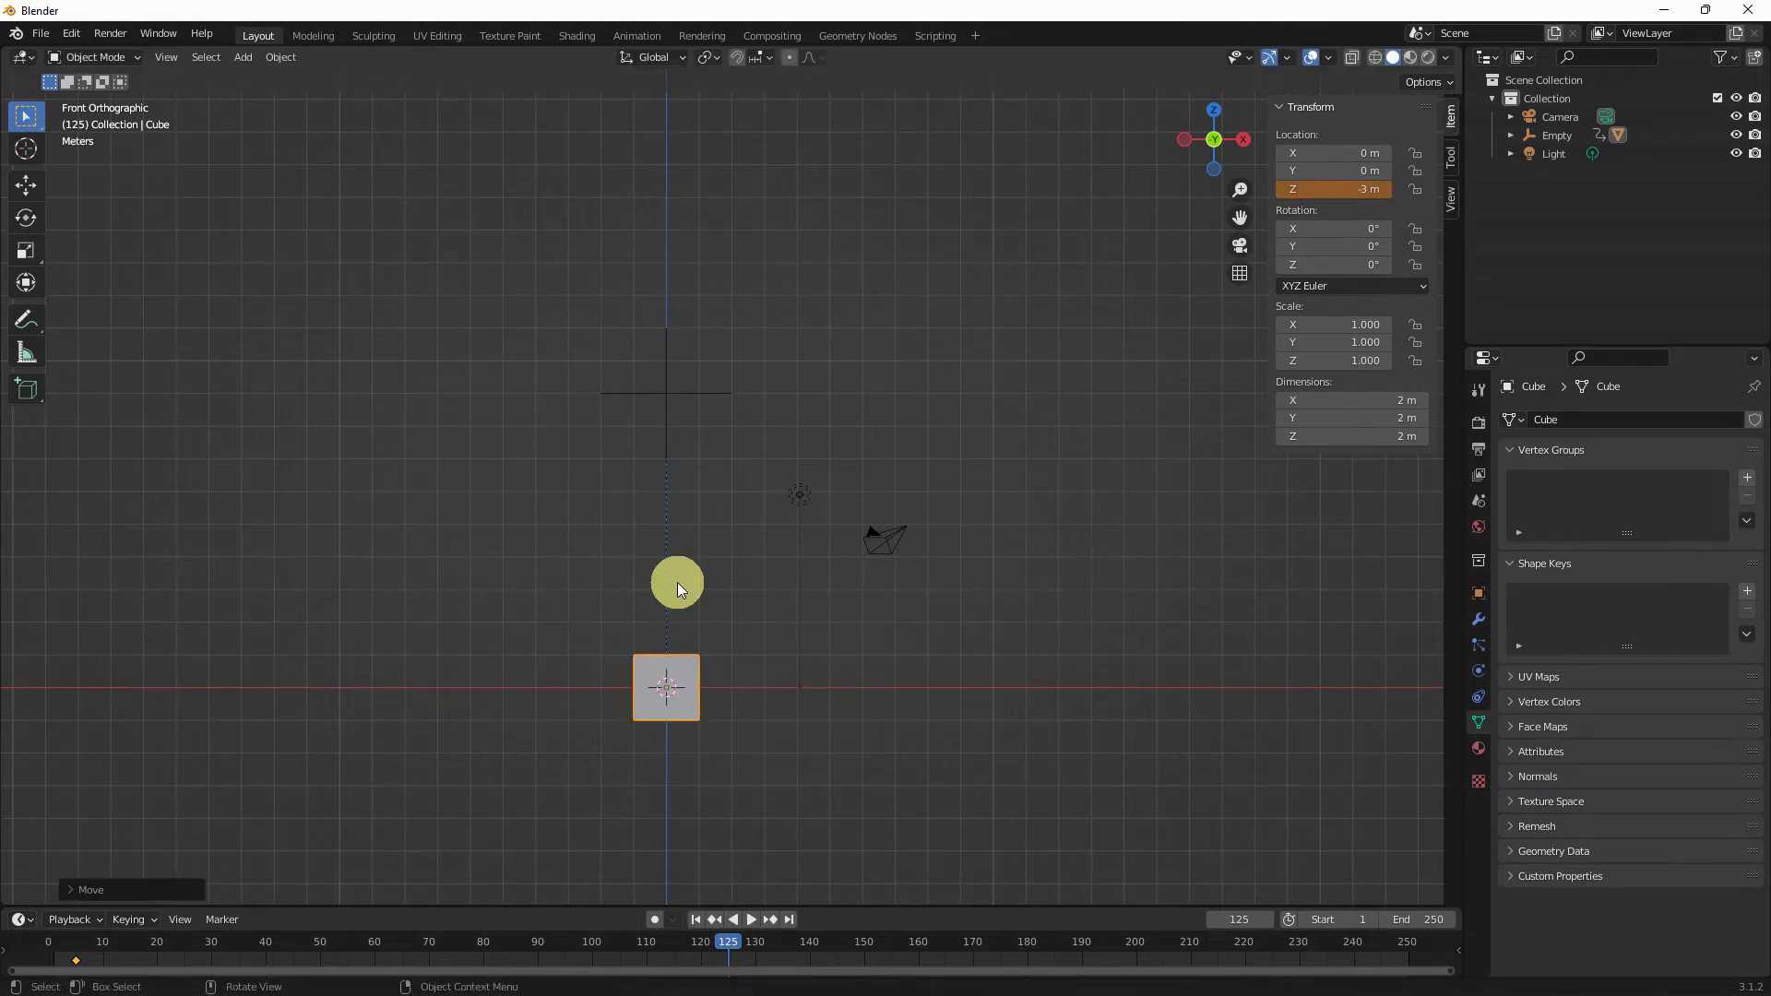
{"action": "right_click", "coordinate": [1340, 189]}
{"action": "left_click", "coordinate": [1340, 190]}
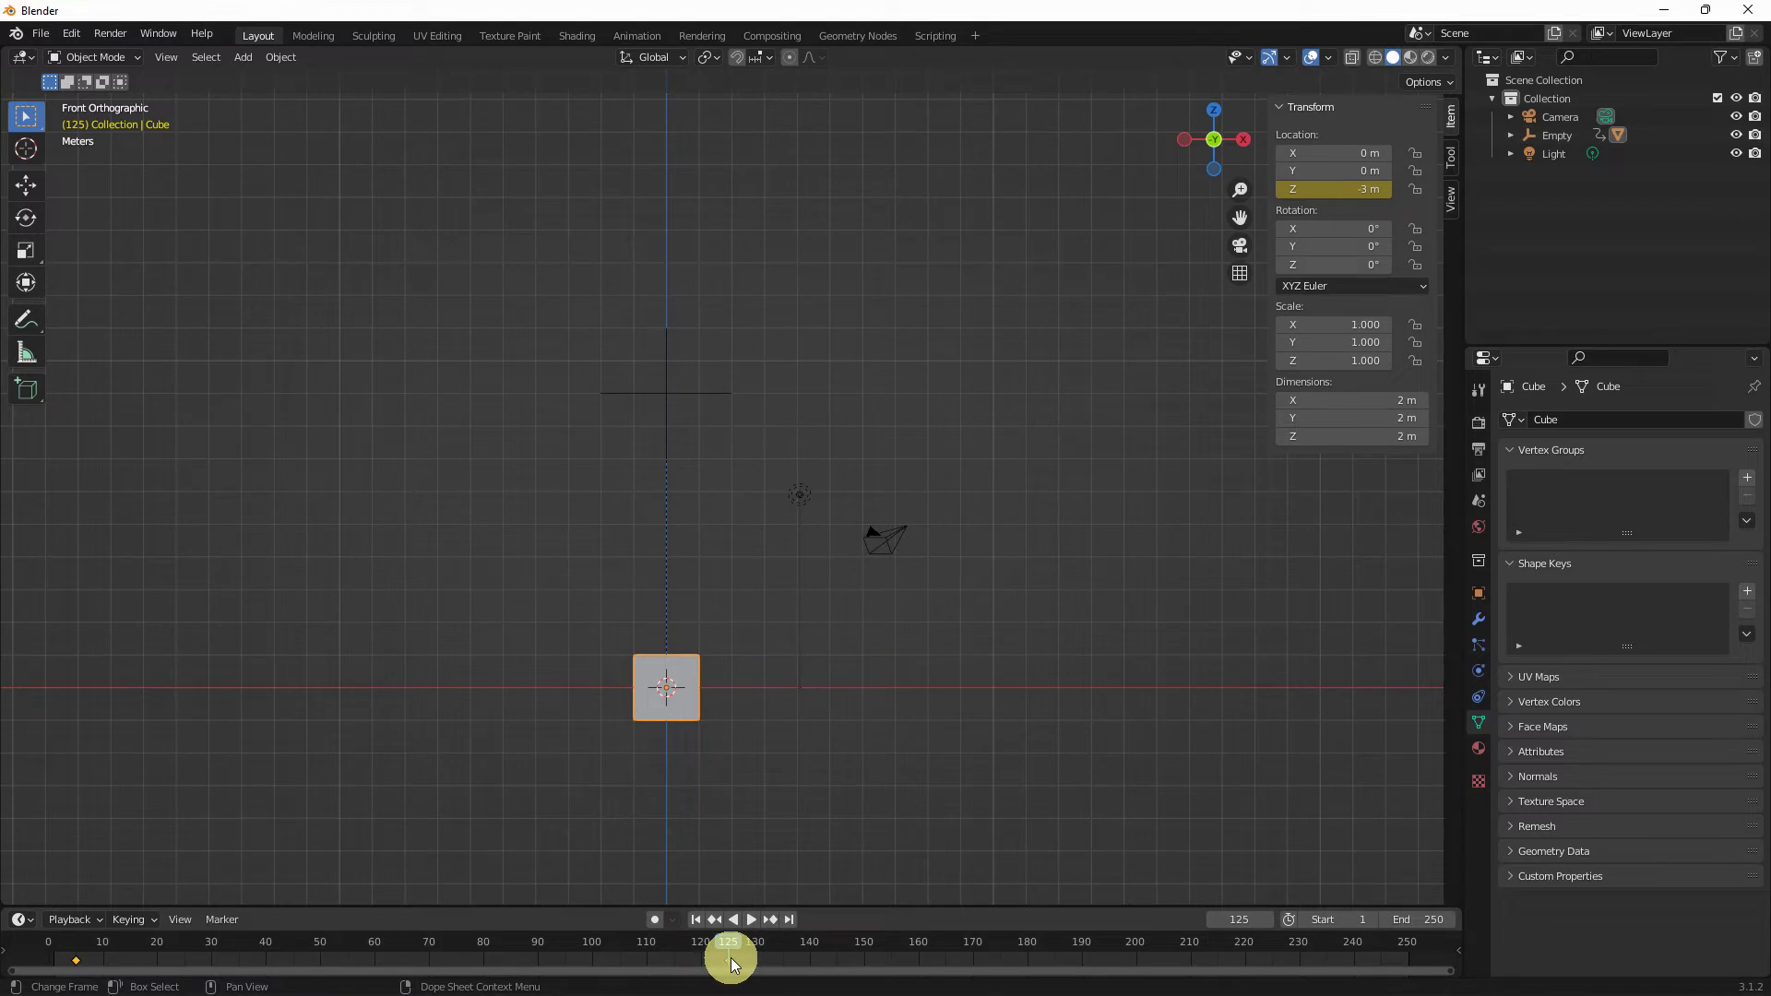
Step: Enlarge the timeline area, split it horizontally in two and turn the lower half into a Graph Editor
{"action": "left_click_drag", "start_coordinate": [834, 906], "coordinate": [870, 621]}
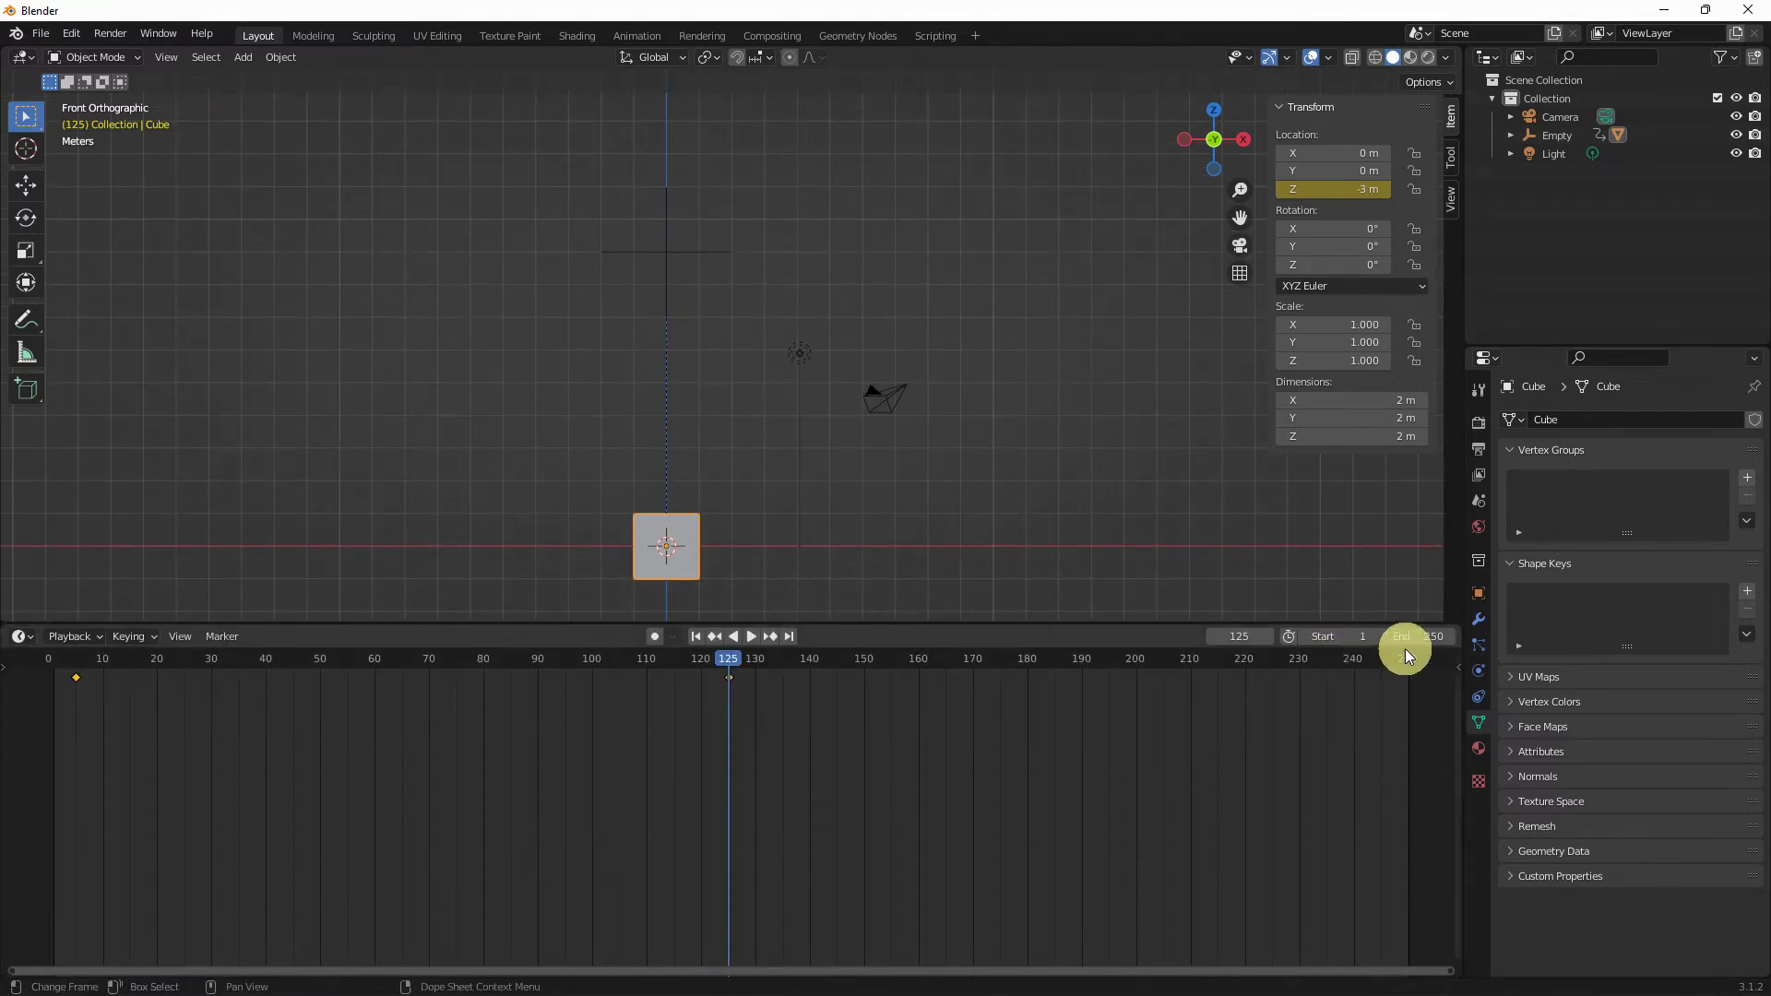
{"action": "left_click_drag", "start_coordinate": [1462, 622], "coordinate": [1434, 766]}
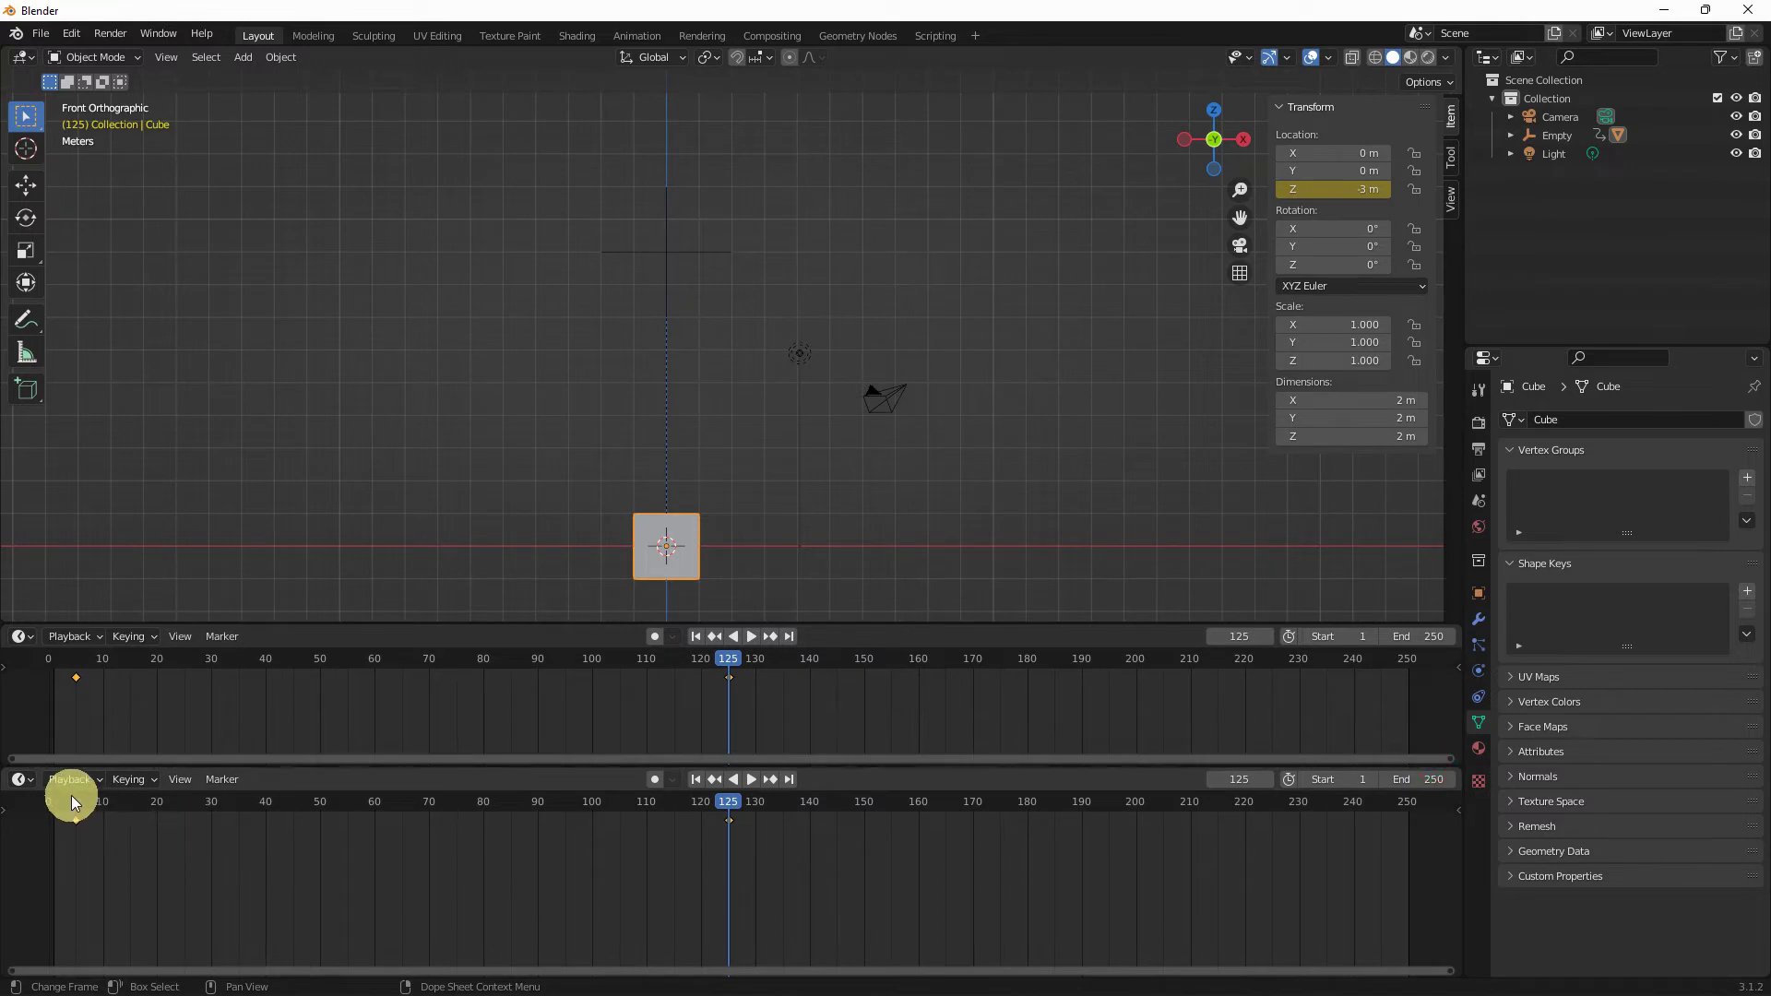
{"action": "left_click", "coordinate": [21, 780]}
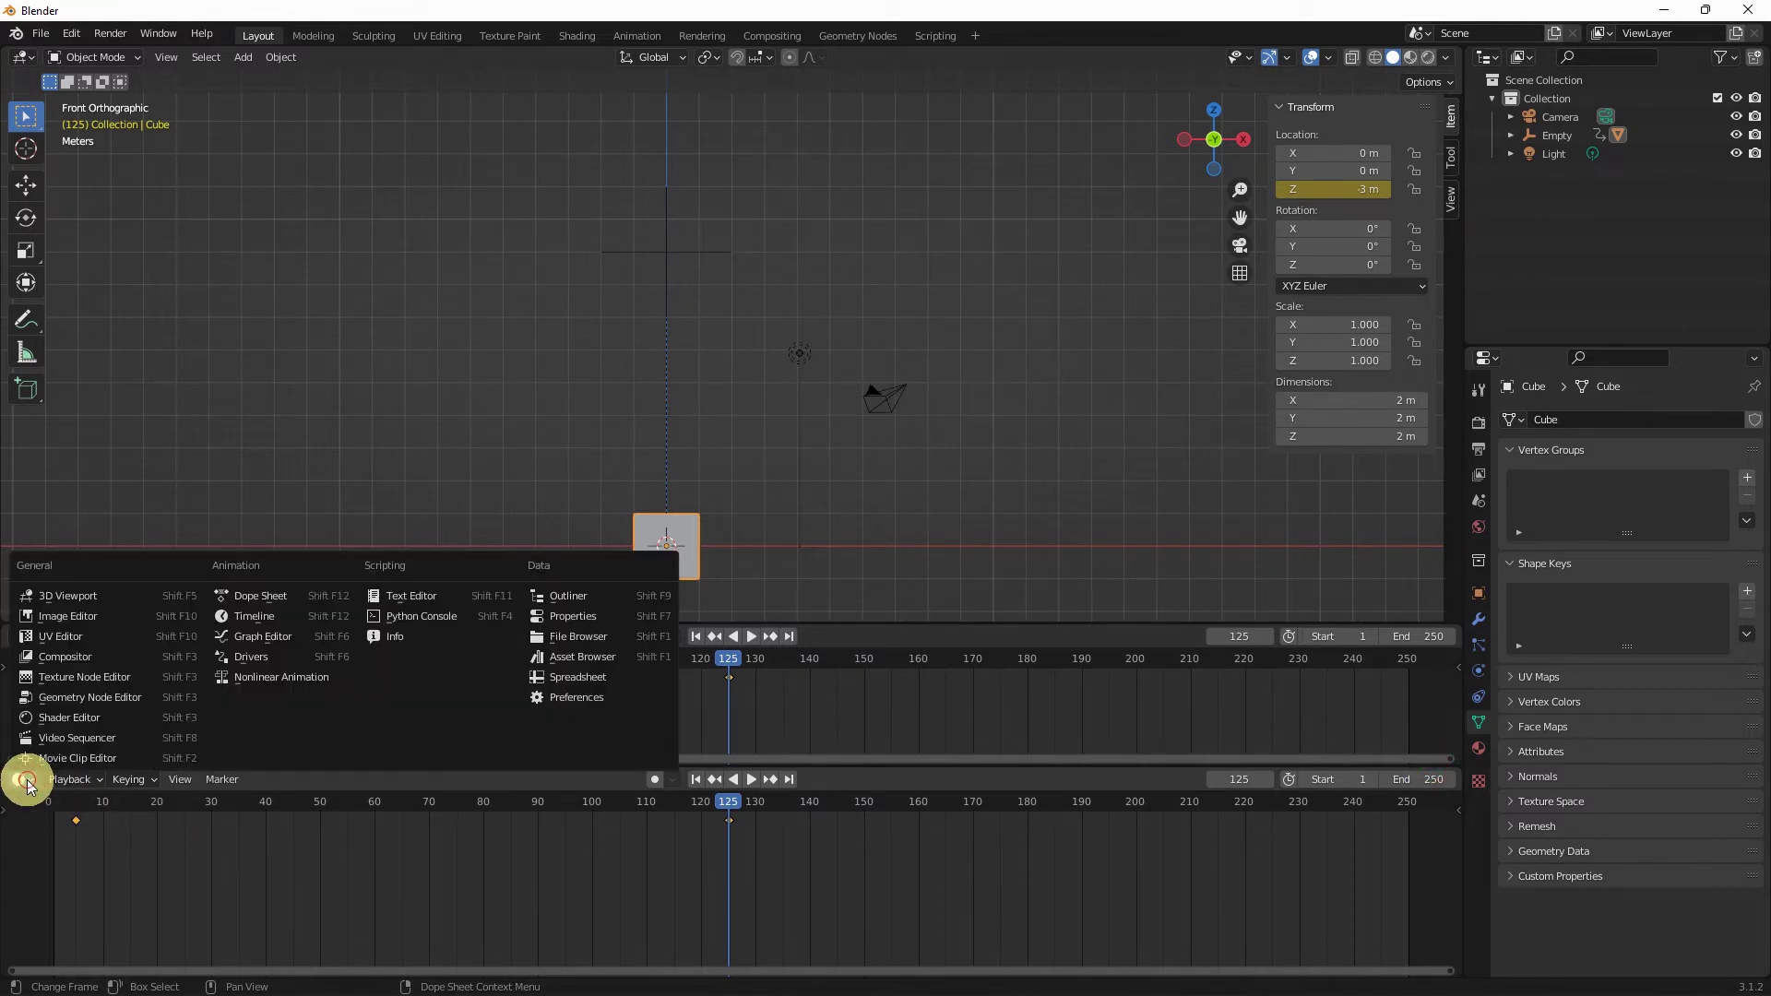
{"action": "left_click", "coordinate": [22, 782]}
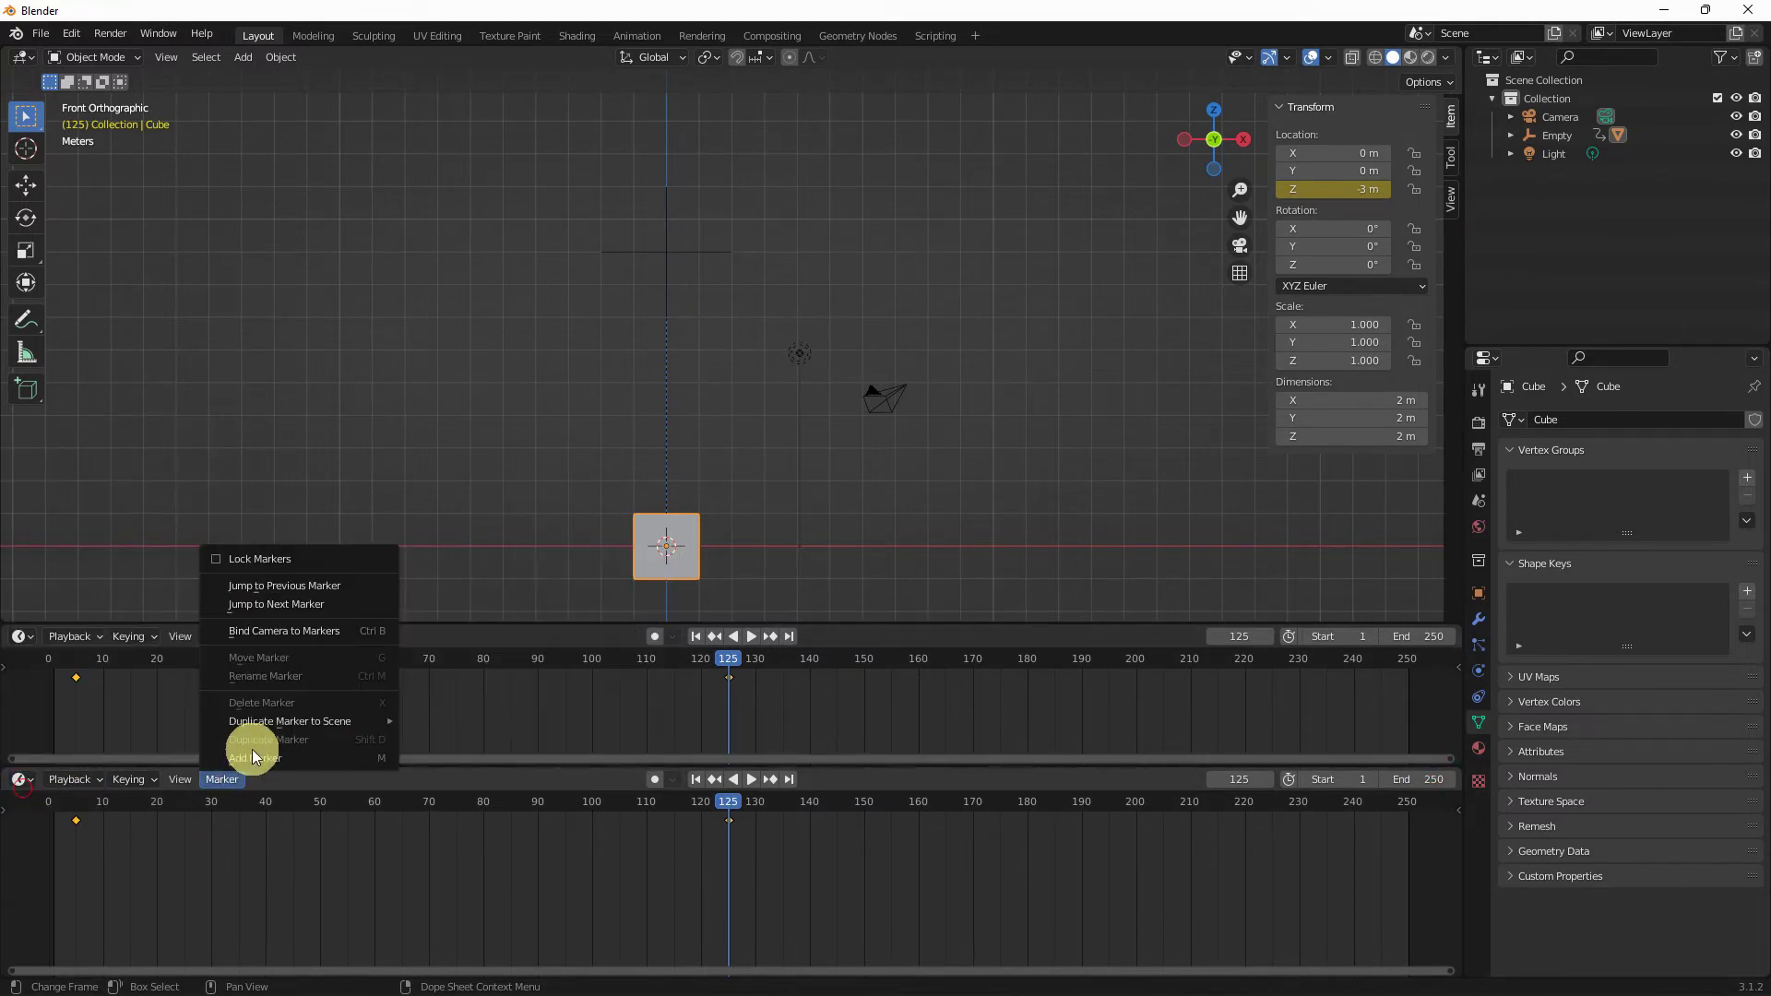
{"action": "left_click", "coordinate": [19, 780]}
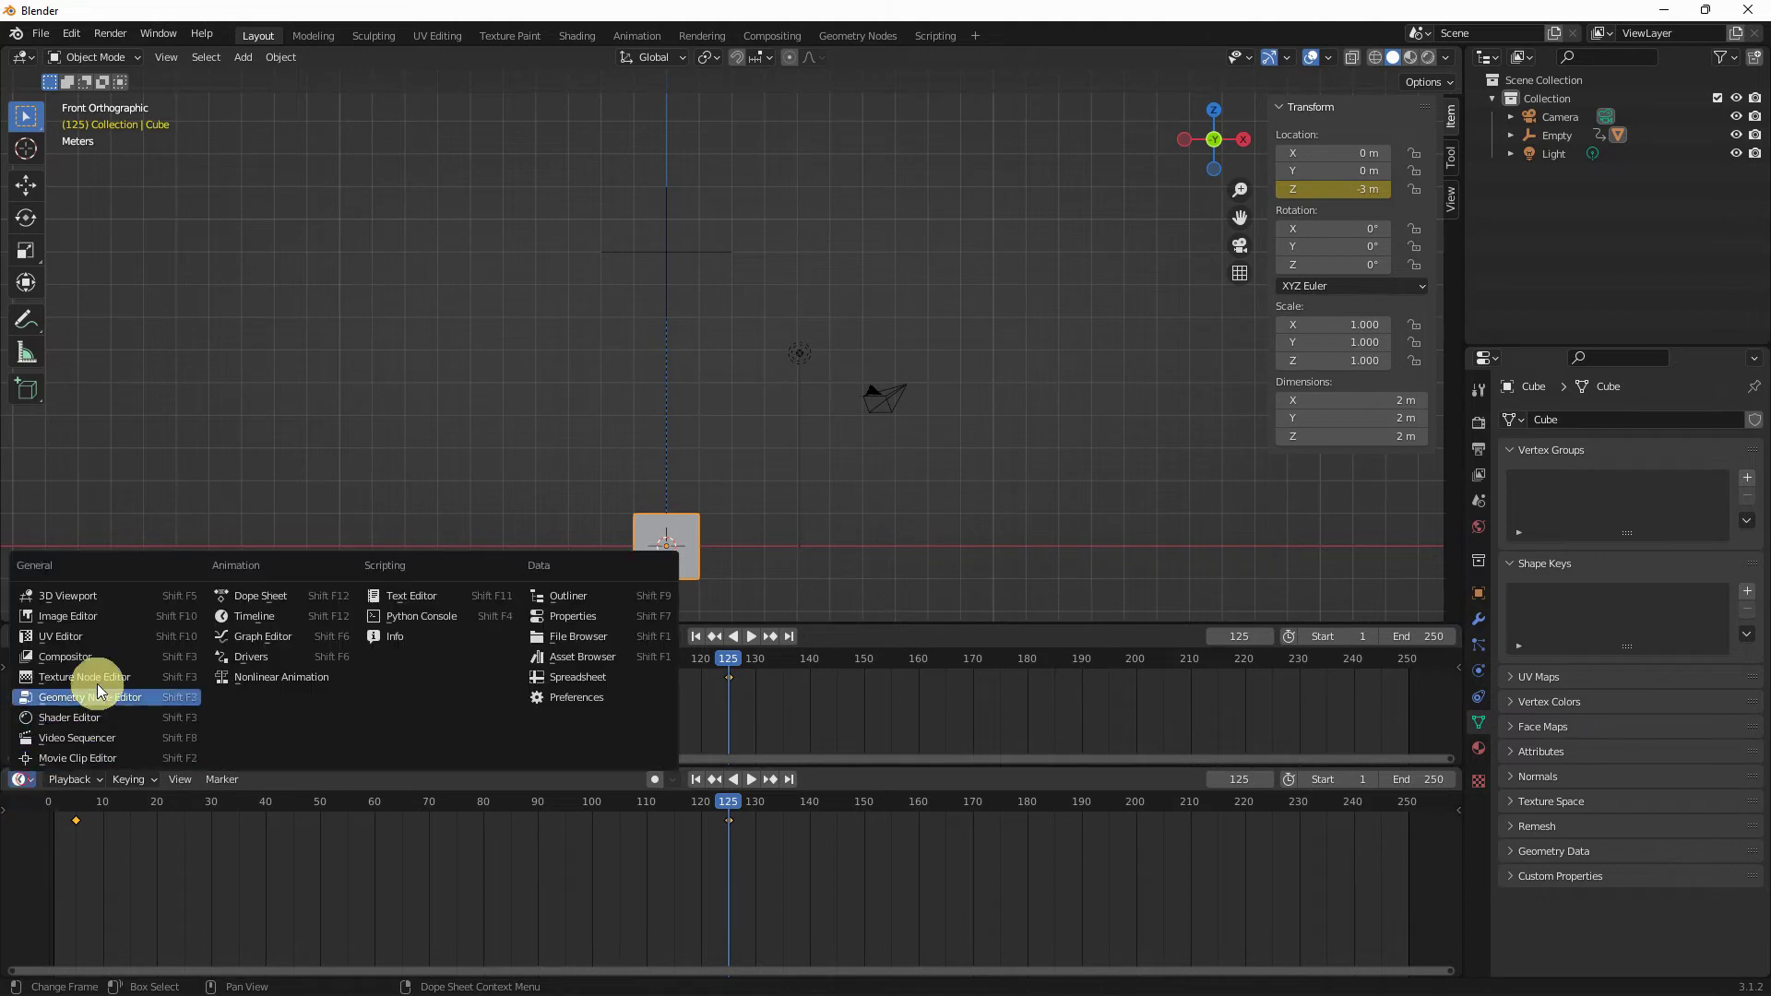
{"action": "left_click", "coordinate": [261, 636]}
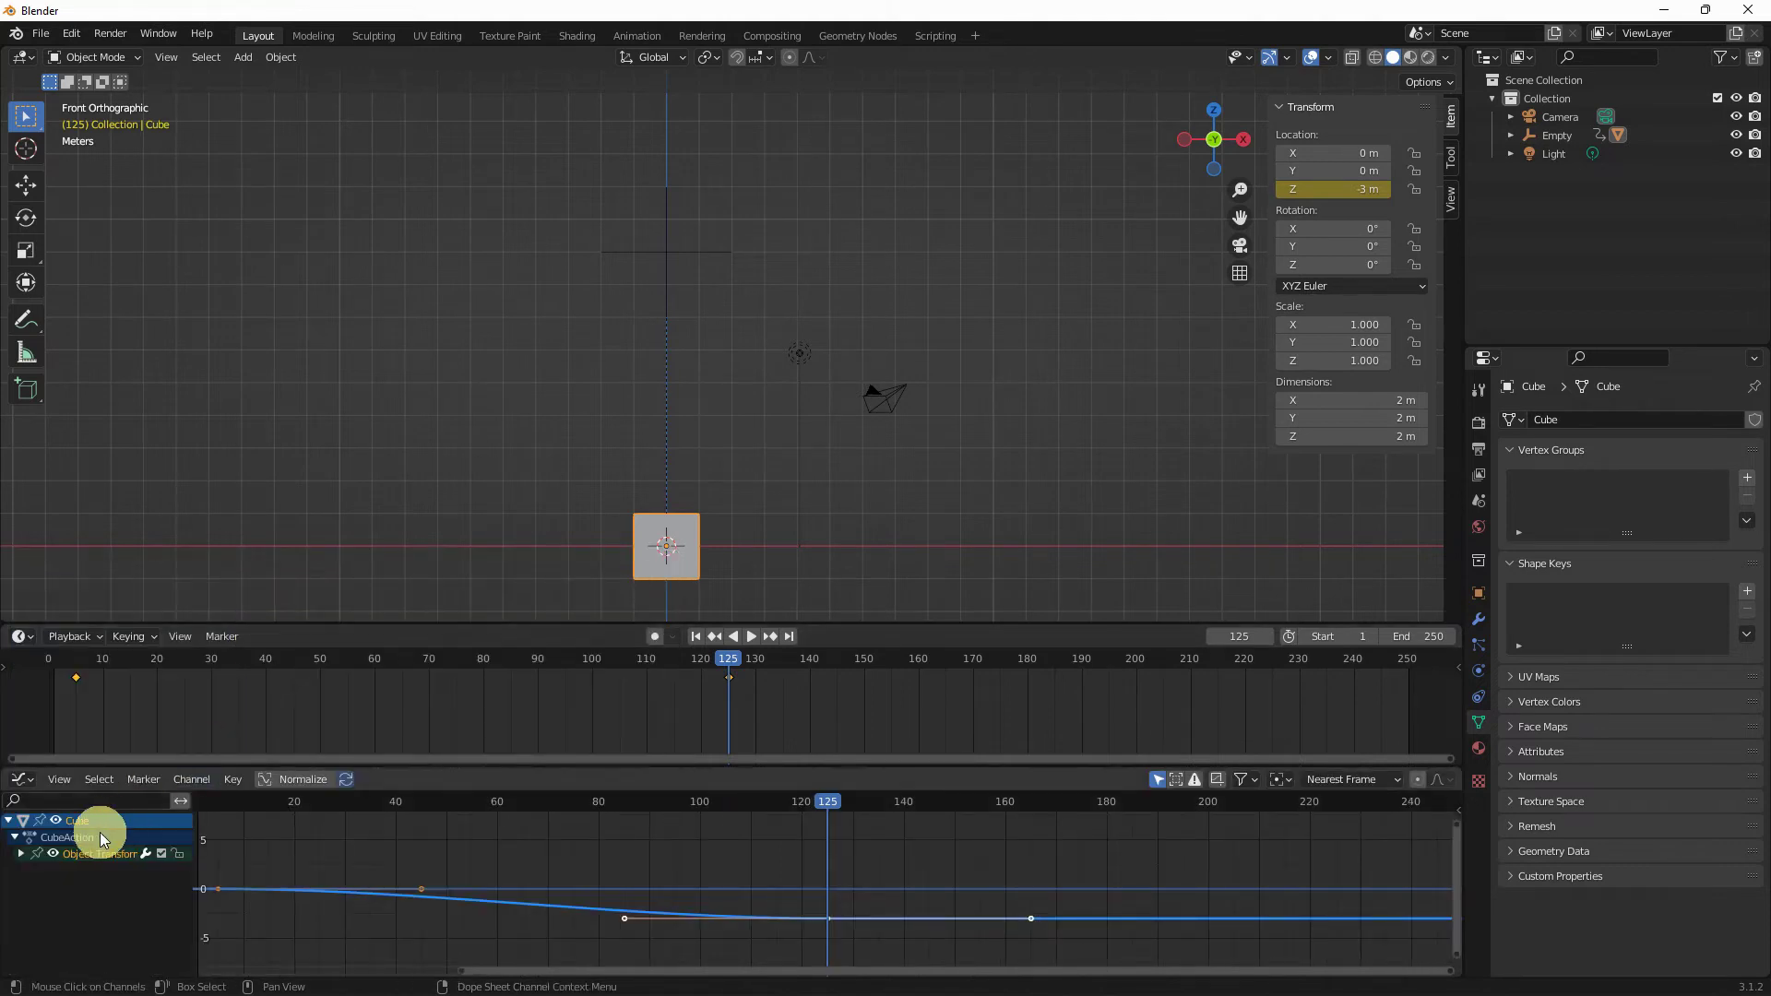
Step: Frame the cube's Z Location curve, select only its frame 5 keyframe and set the interpolation mode to Elastic
{"action": "left_click", "coordinate": [21, 855]}
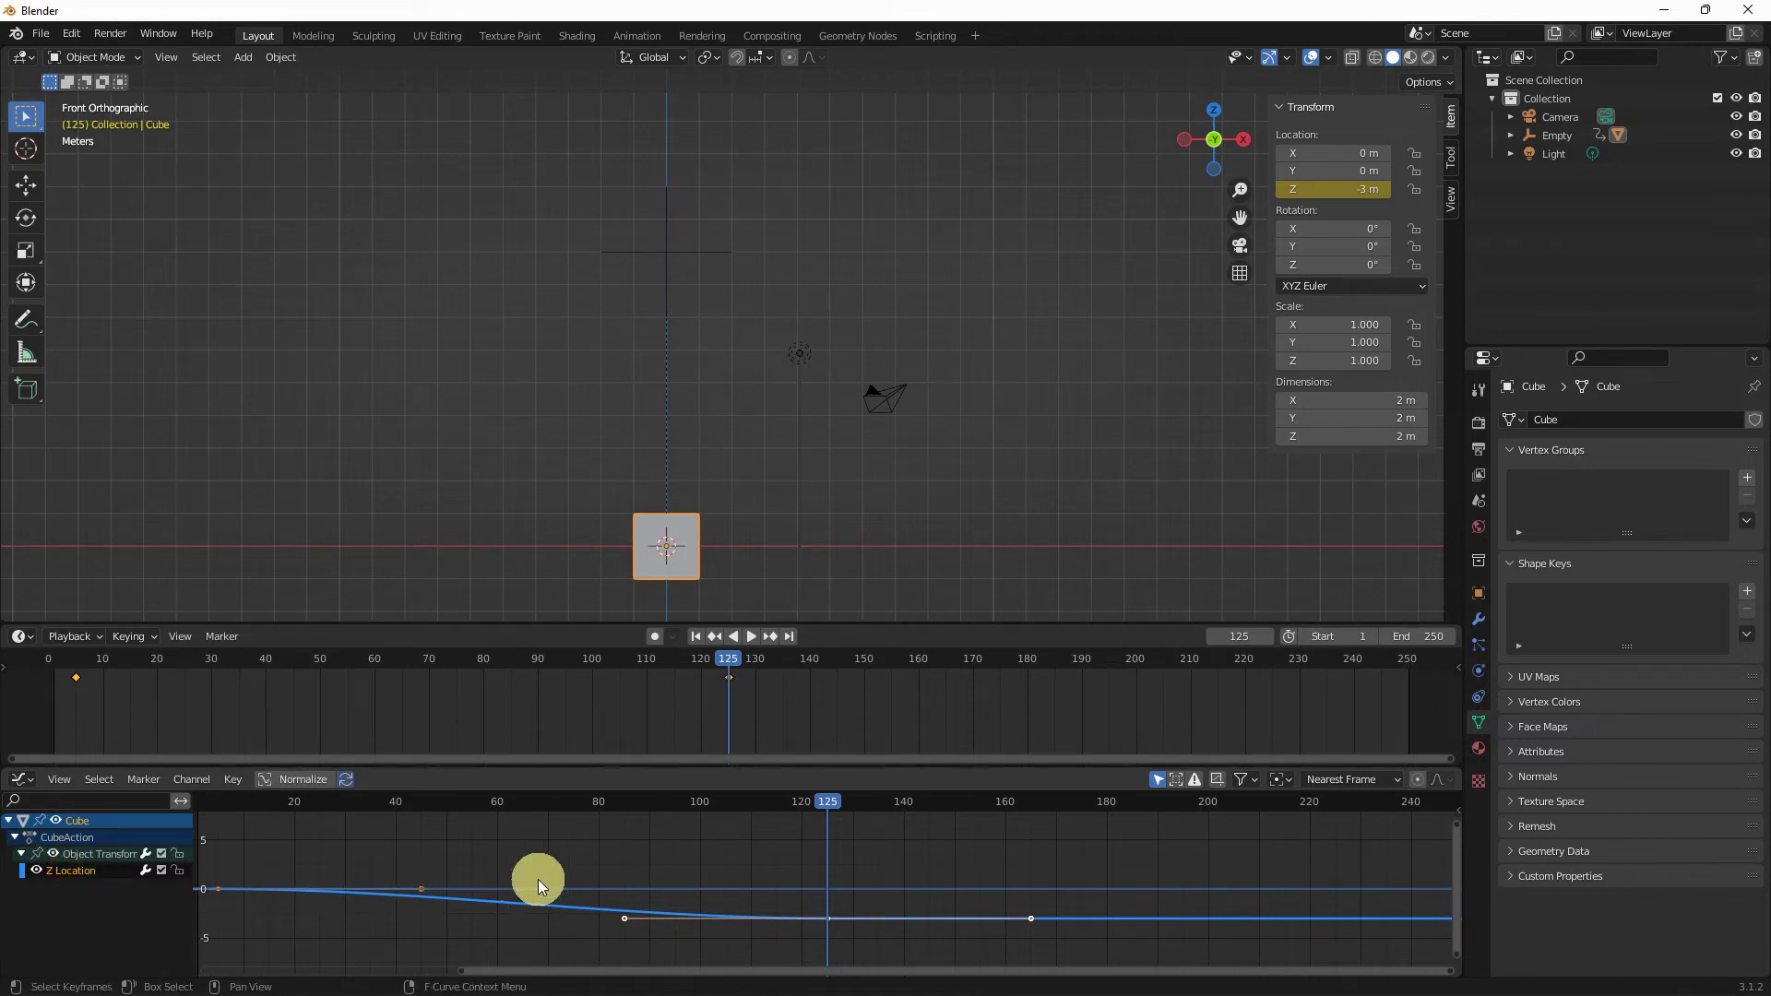
{"action": "key", "text": "Home"}
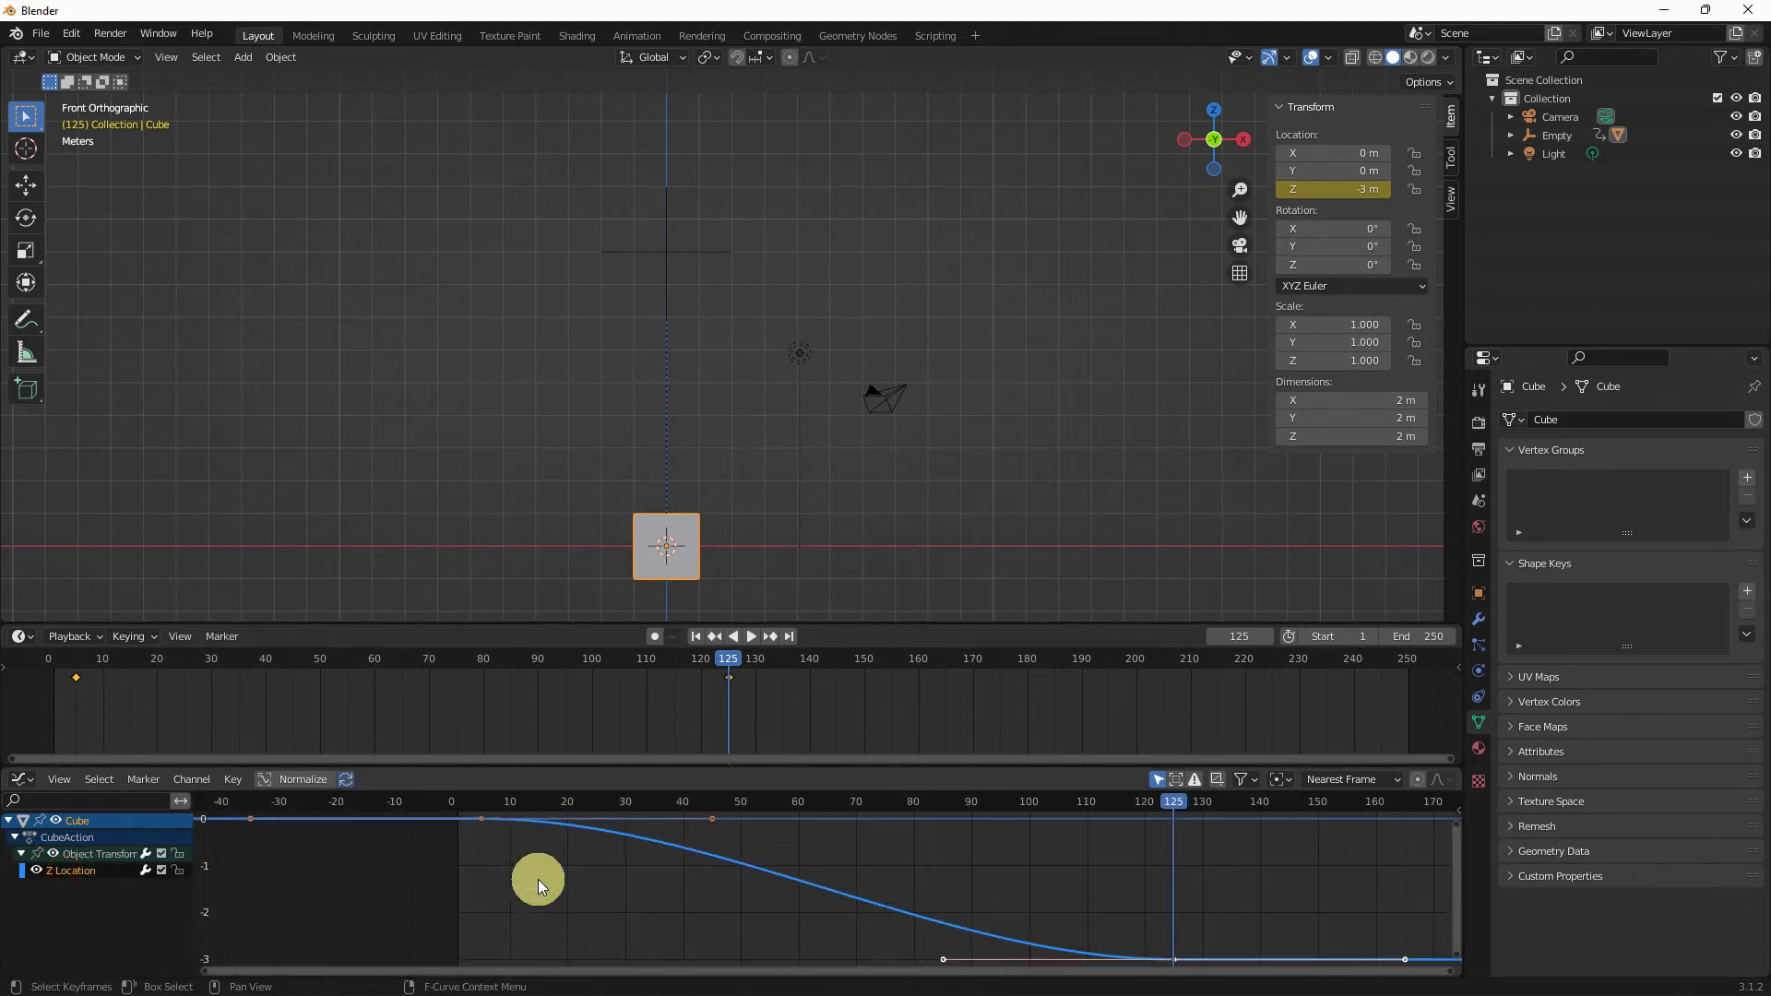
{"action": "left_click_drag", "start_coordinate": [513, 856], "coordinate": [459, 804]}
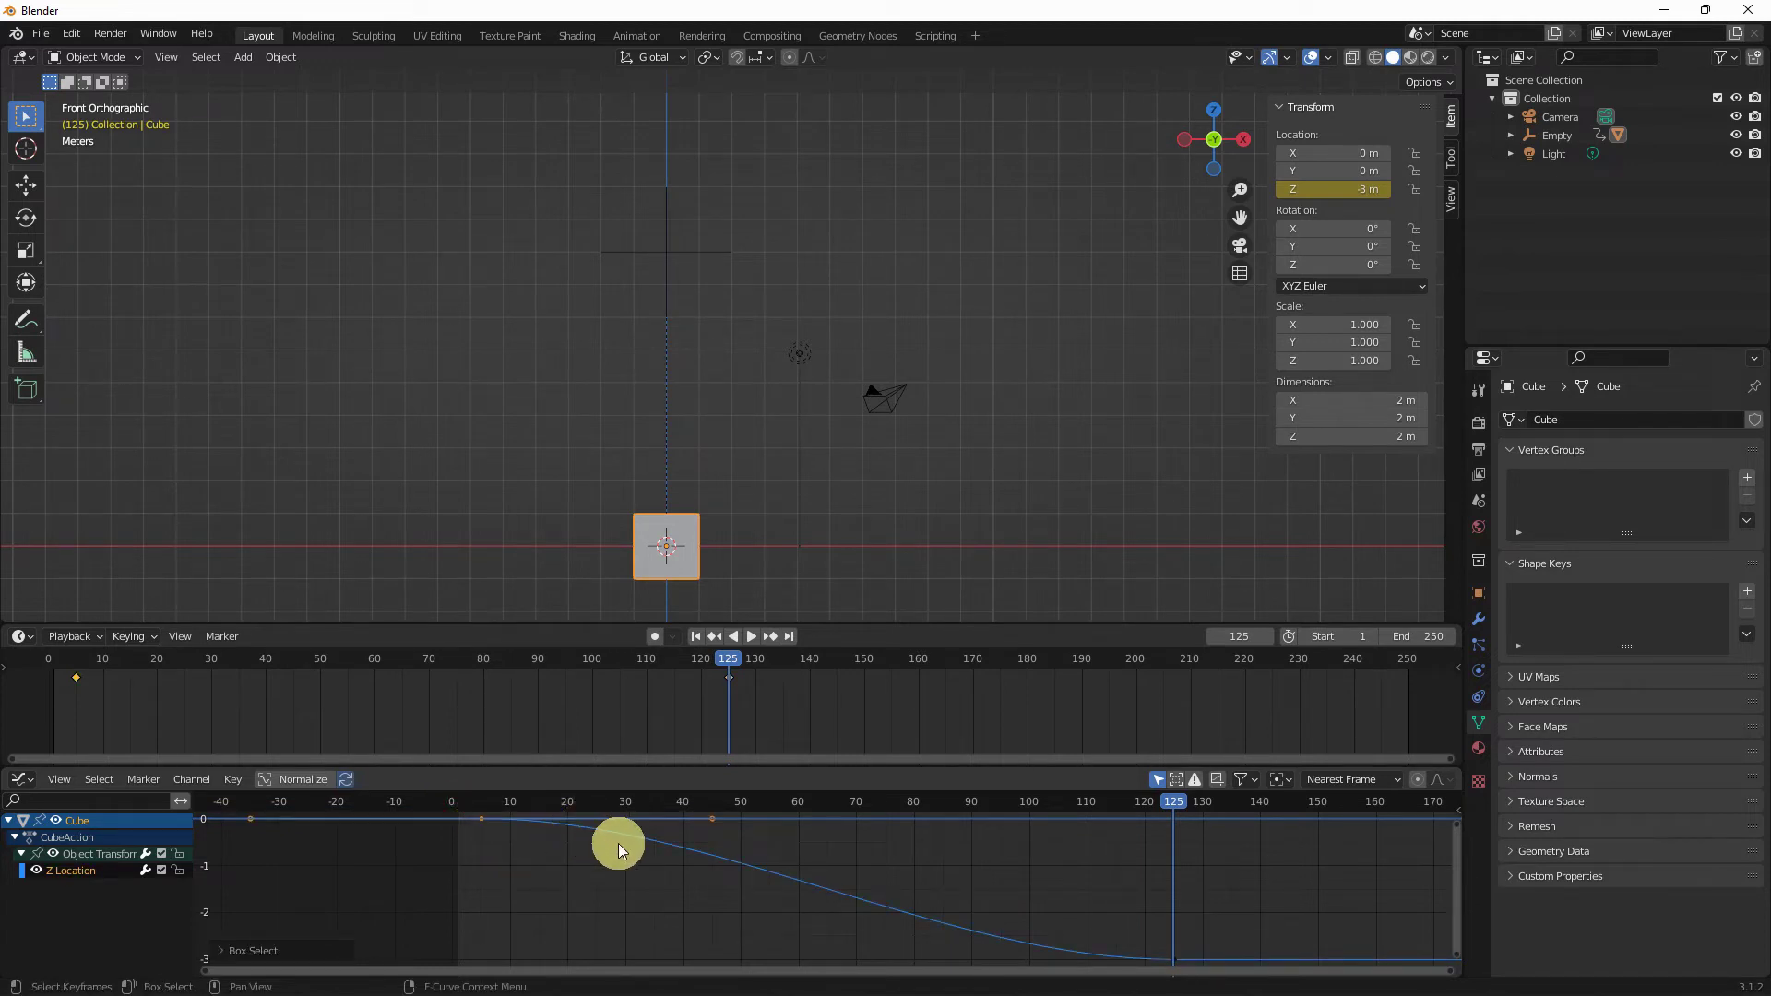
{"action": "left_click", "coordinate": [232, 780]}
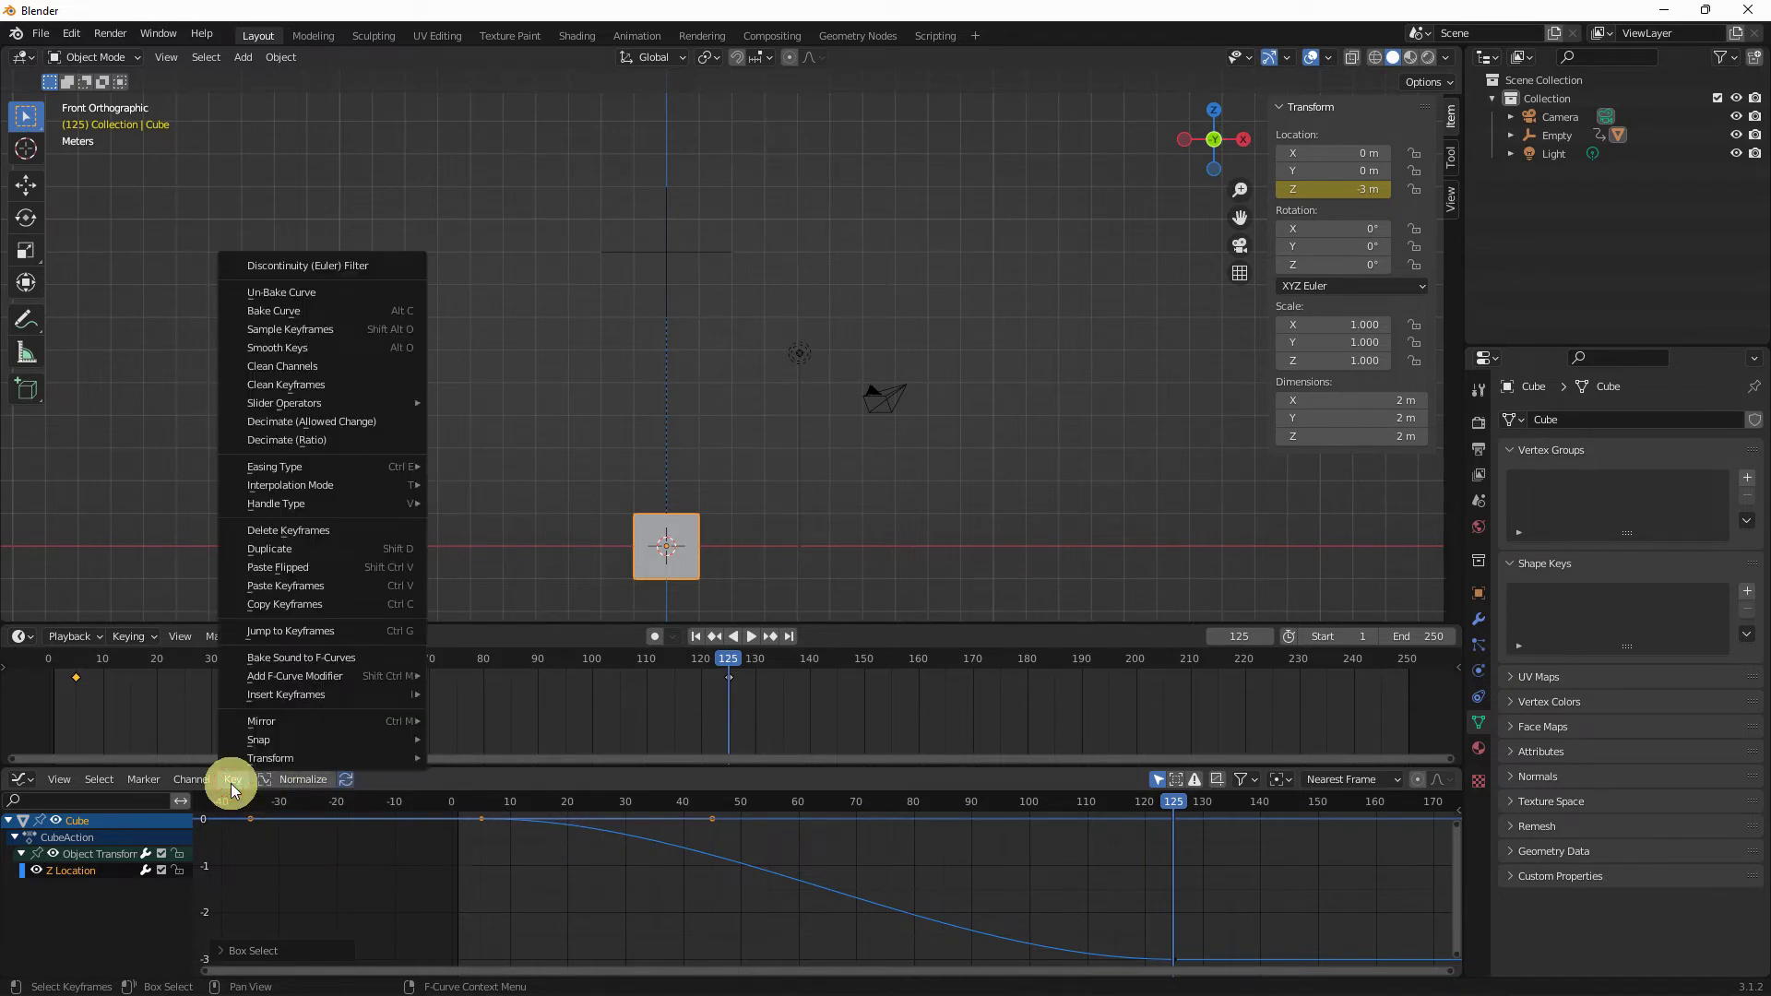
{"action": "mouse_move", "coordinate": [301, 486]}
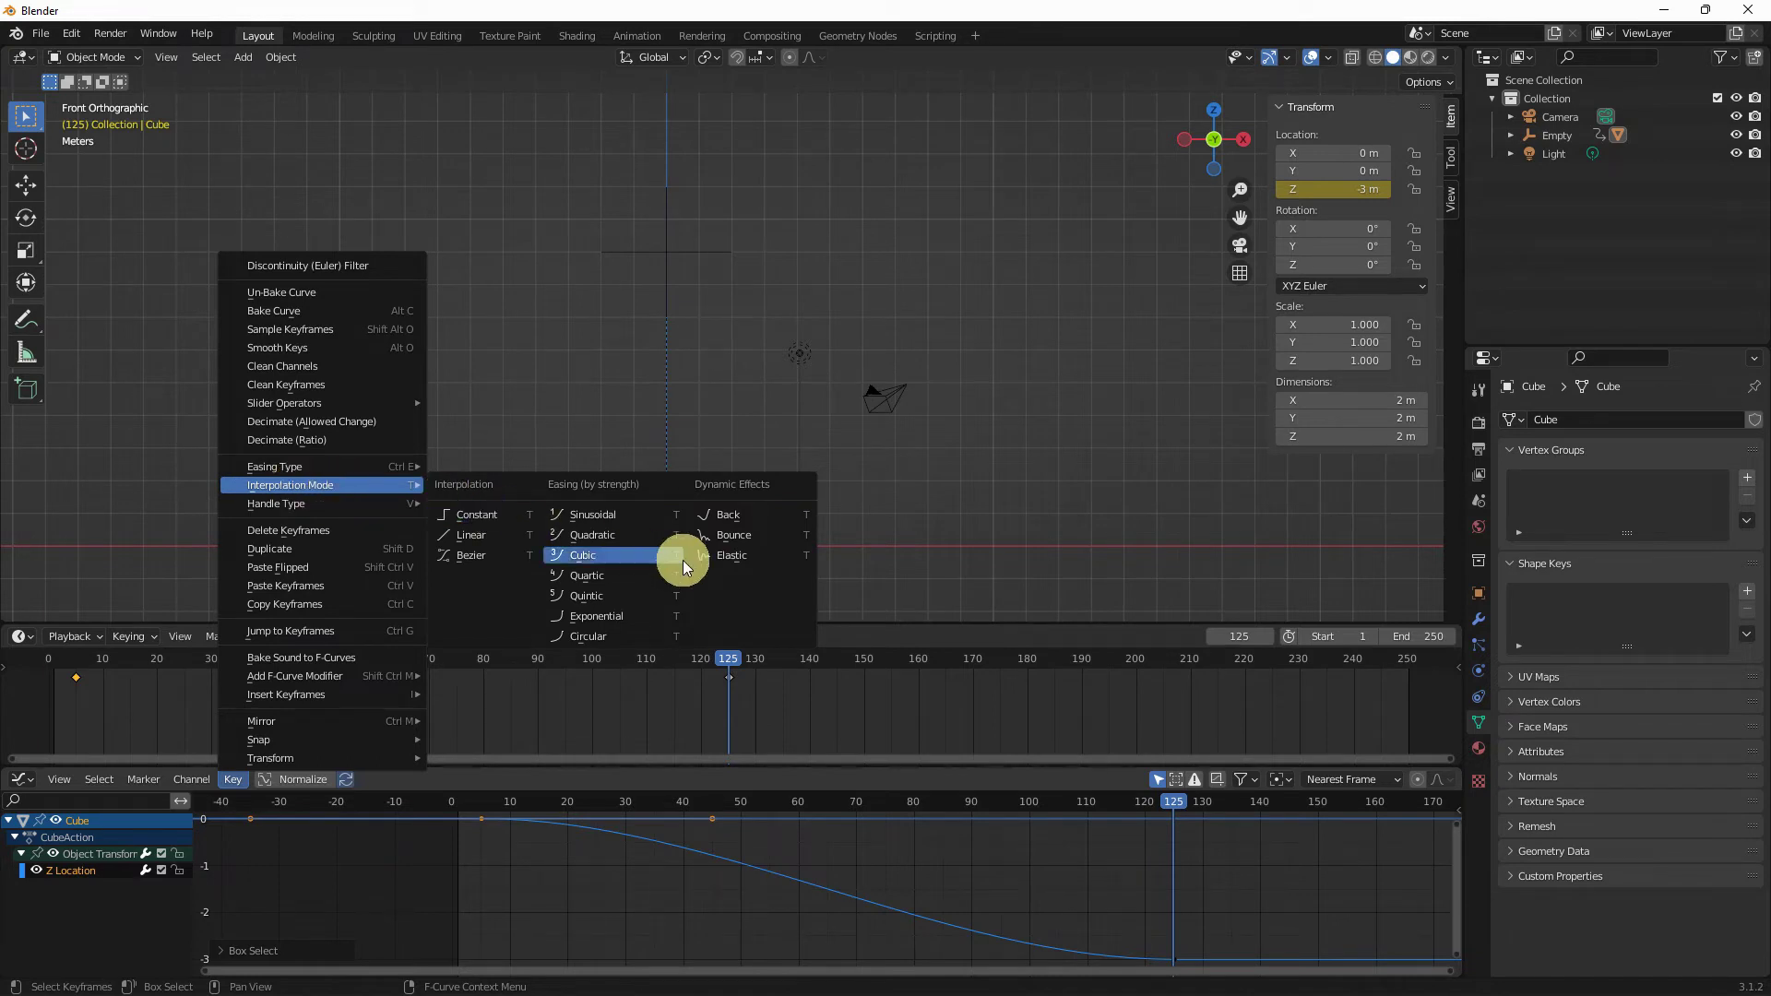
{"action": "left_click", "coordinate": [725, 562]}
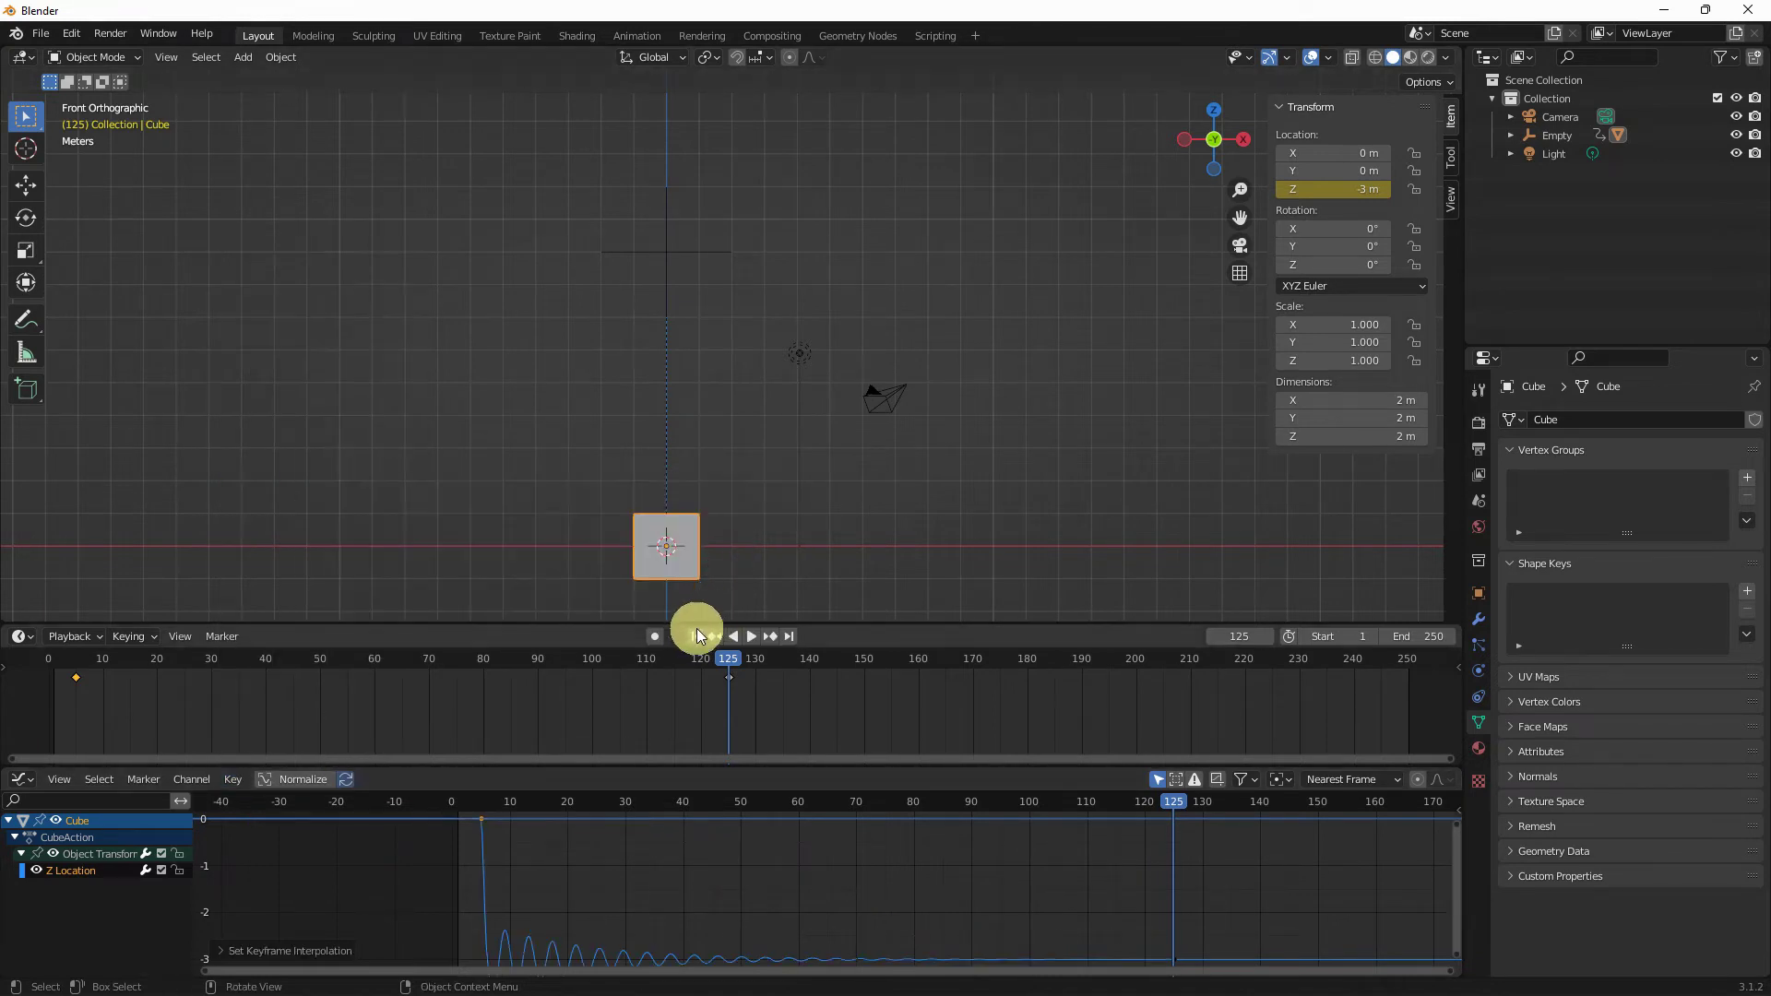
Step: Play back the cube's elastic motion twice from the first frame and return to frame 1
{"action": "left_click", "coordinate": [695, 637]}
{"action": "left_click", "coordinate": [749, 638]}
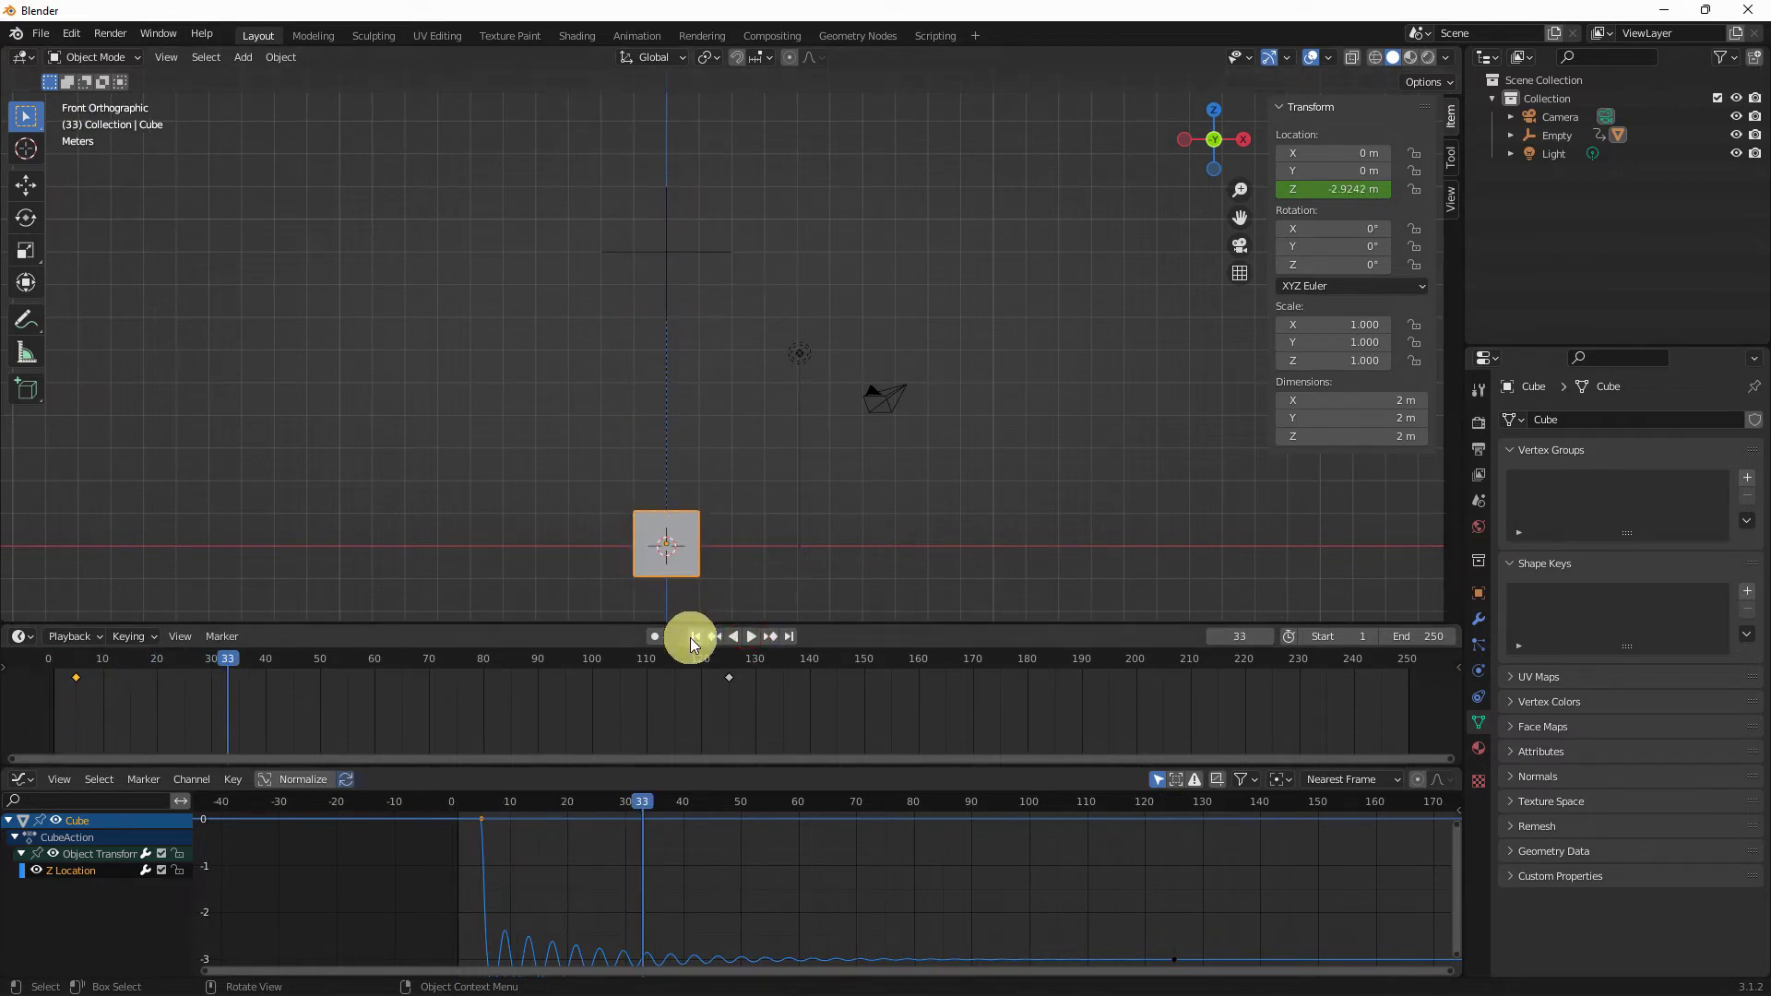
{"action": "left_click", "coordinate": [695, 637]}
{"action": "left_click", "coordinate": [749, 637]}
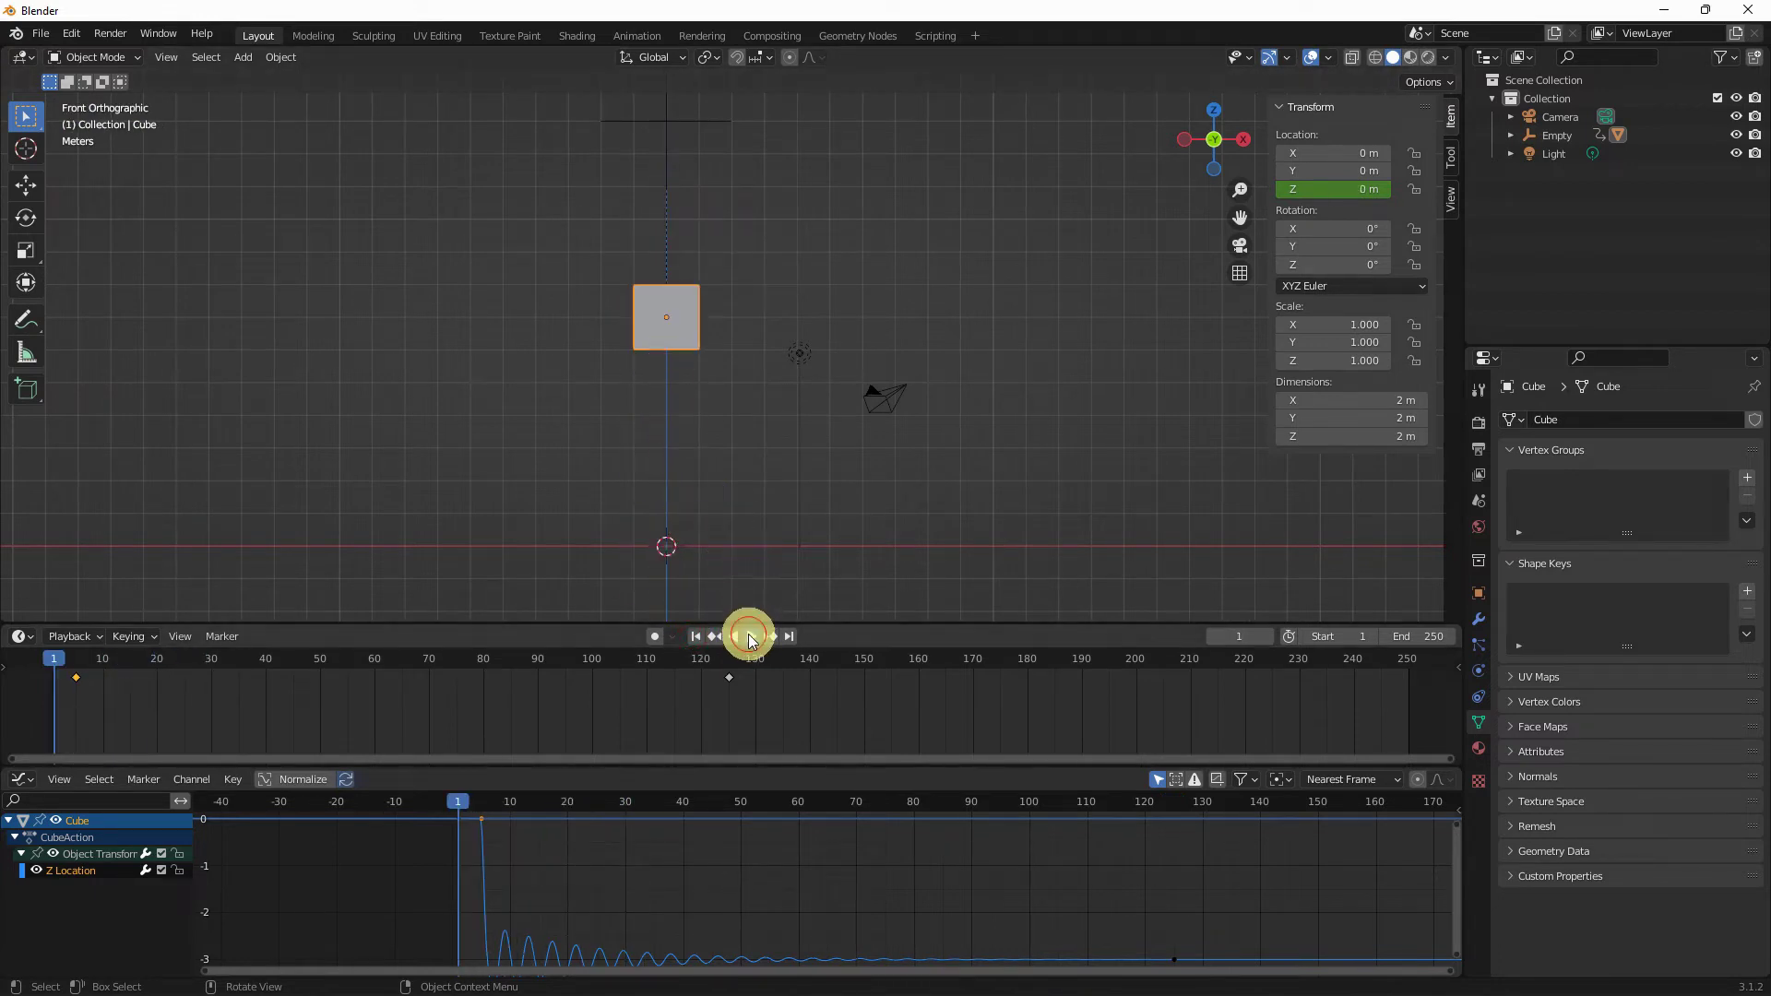
{"action": "left_click", "coordinate": [747, 636]}
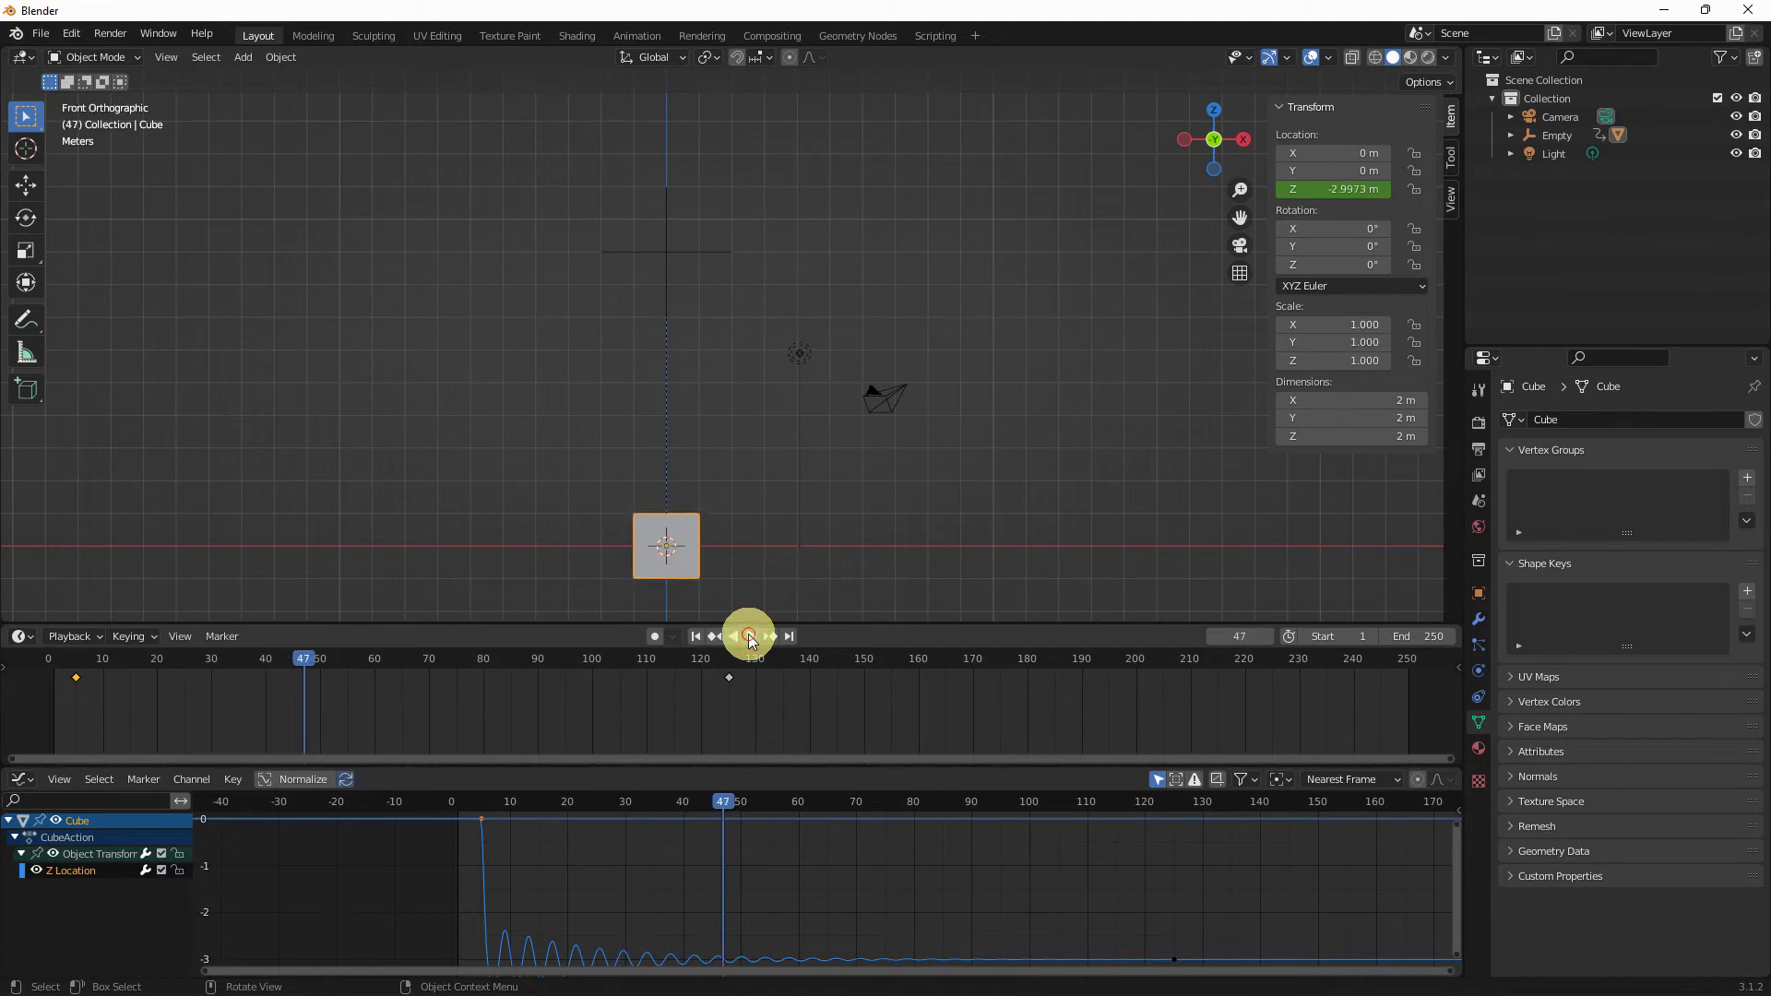
{"action": "left_click", "coordinate": [694, 637]}
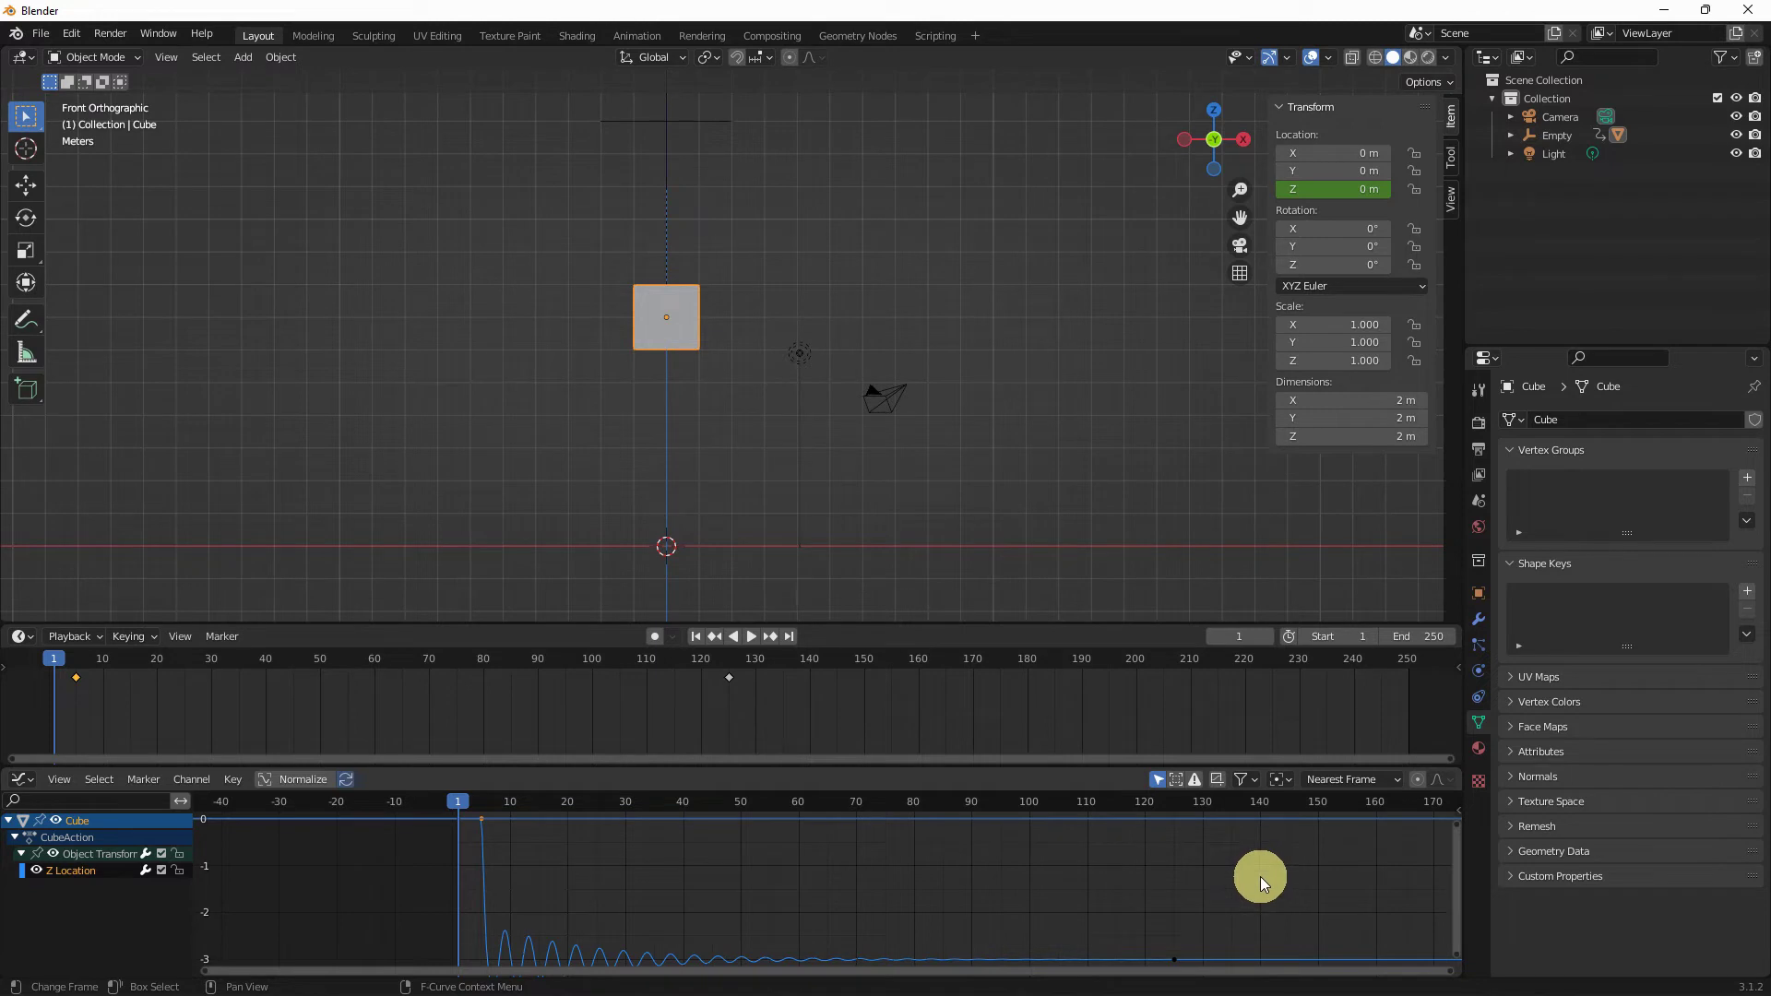
Step: Show the active keyframe properties for the Z Location curve's frame 5 keyframe and set its elastic amplitude to 2
{"action": "key", "text": "n"}
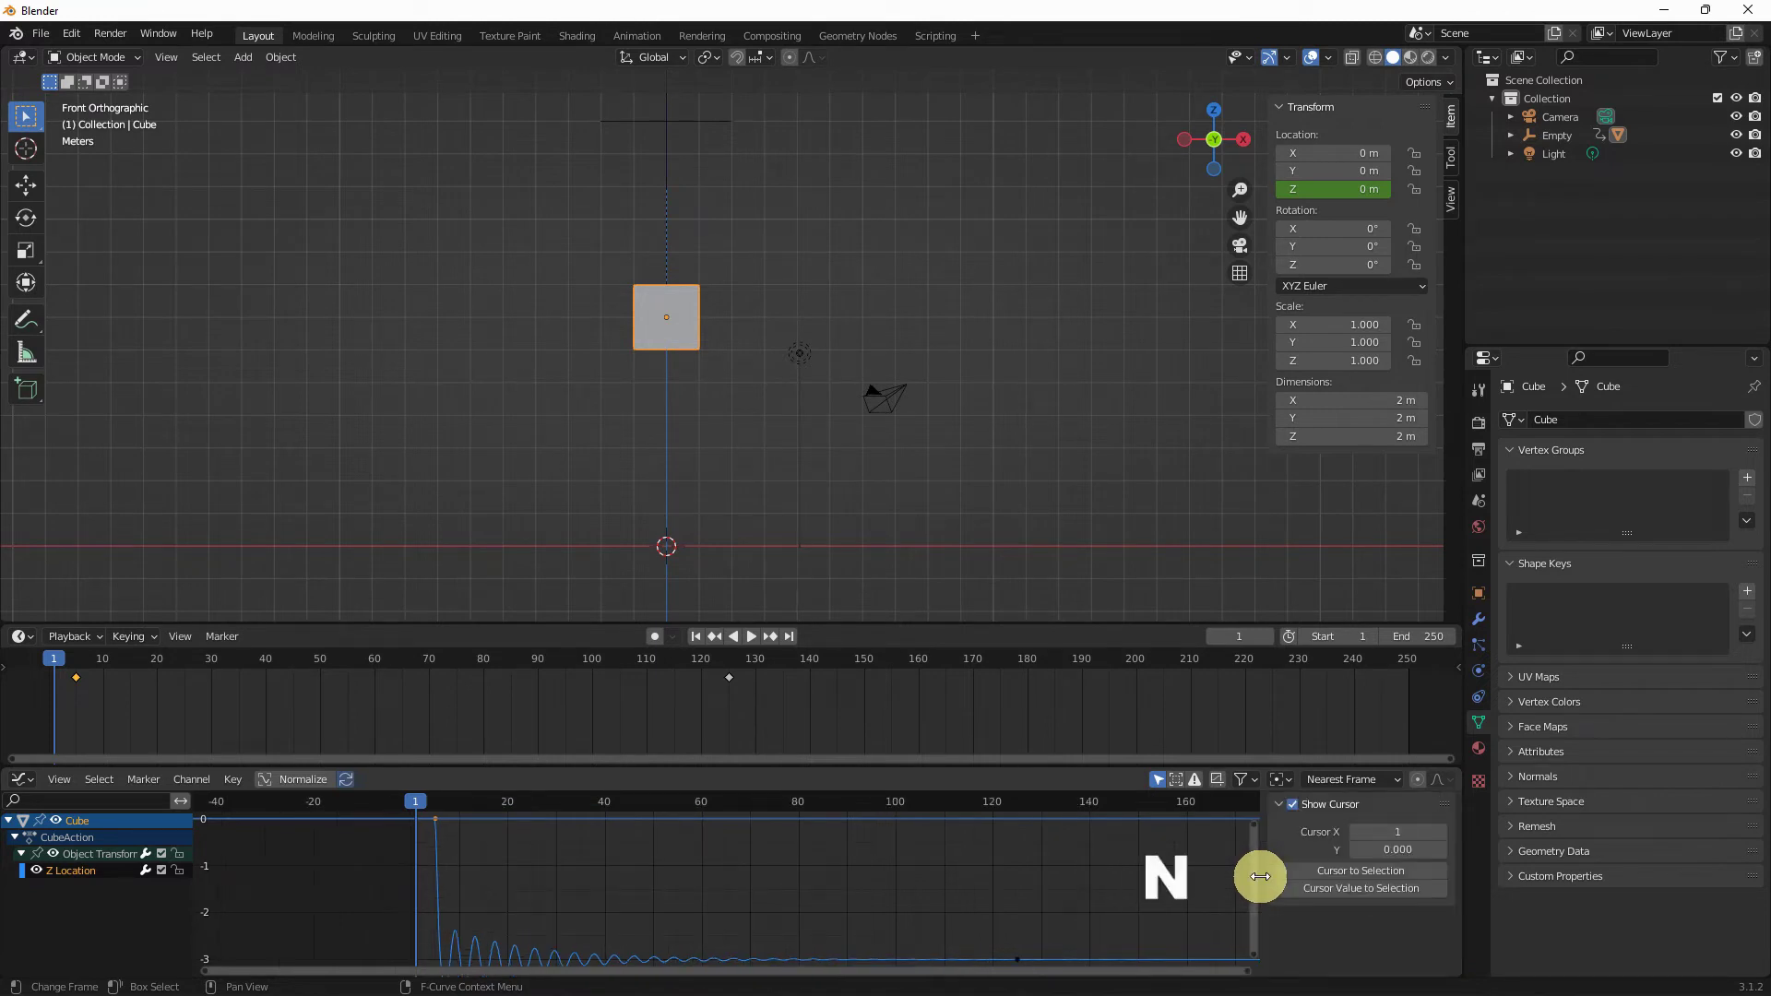
{"action": "left_click", "coordinate": [435, 817]}
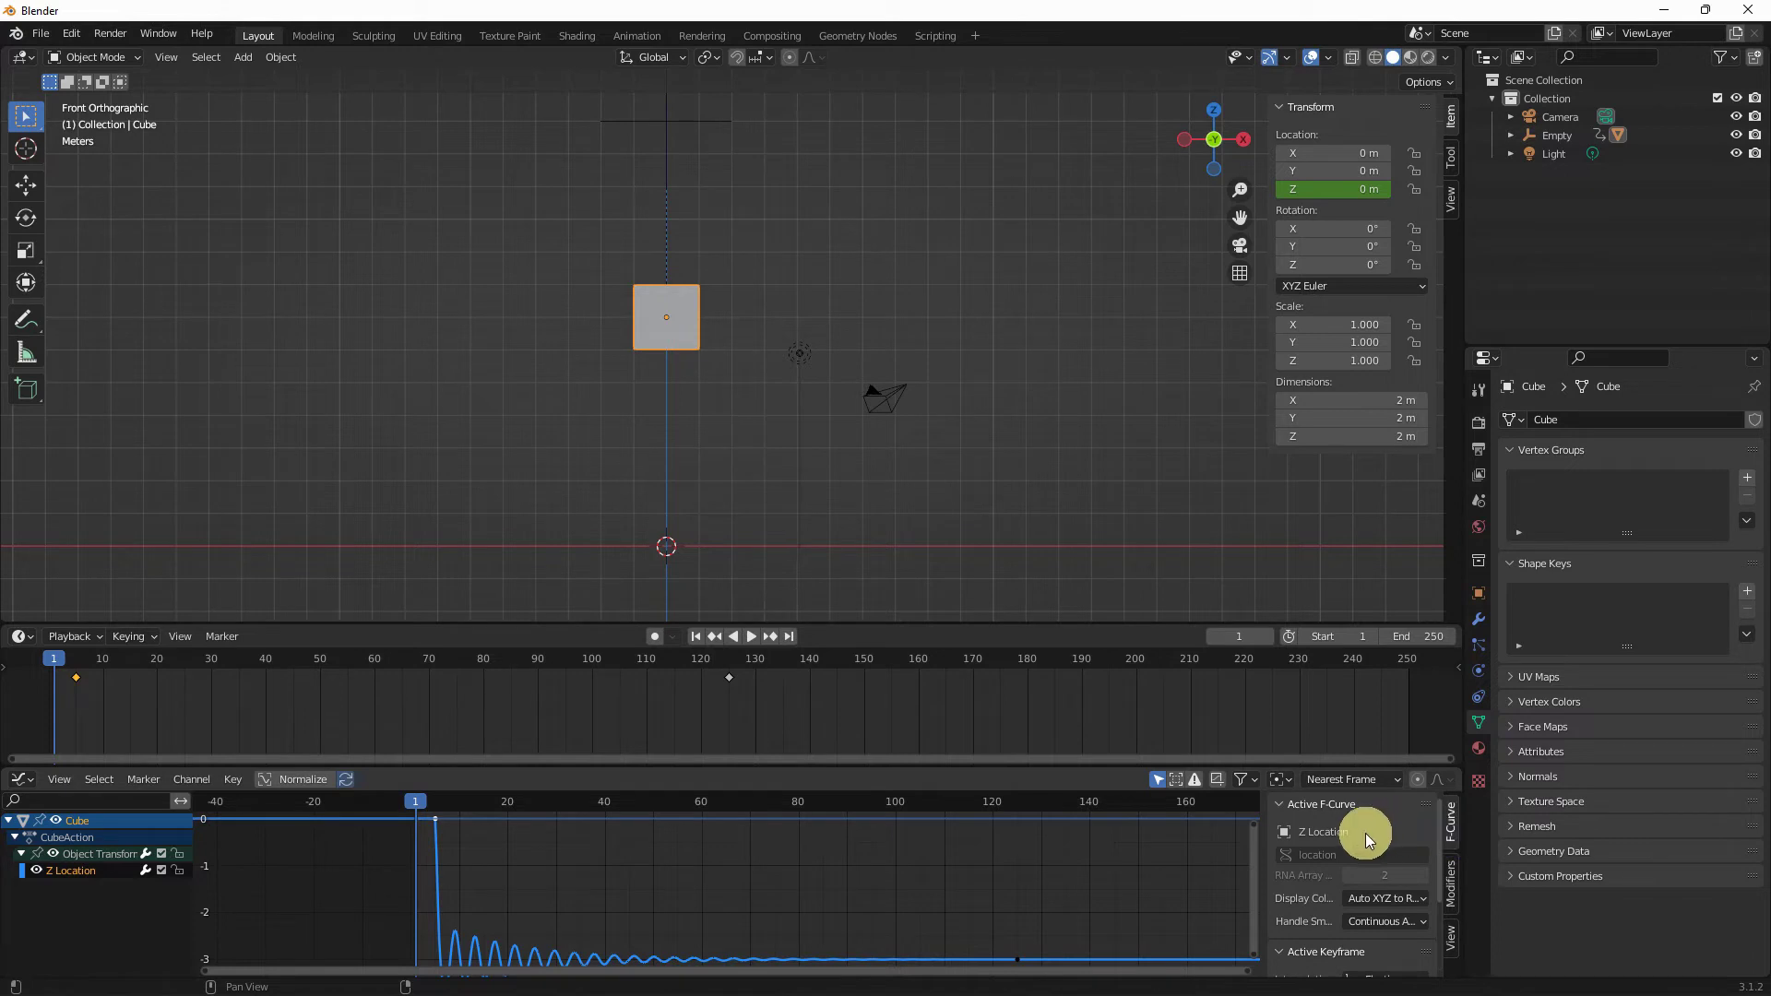
{"action": "scroll", "coordinate": [1366, 844], "scroll_direction": "down", "scroll_amount": 3}
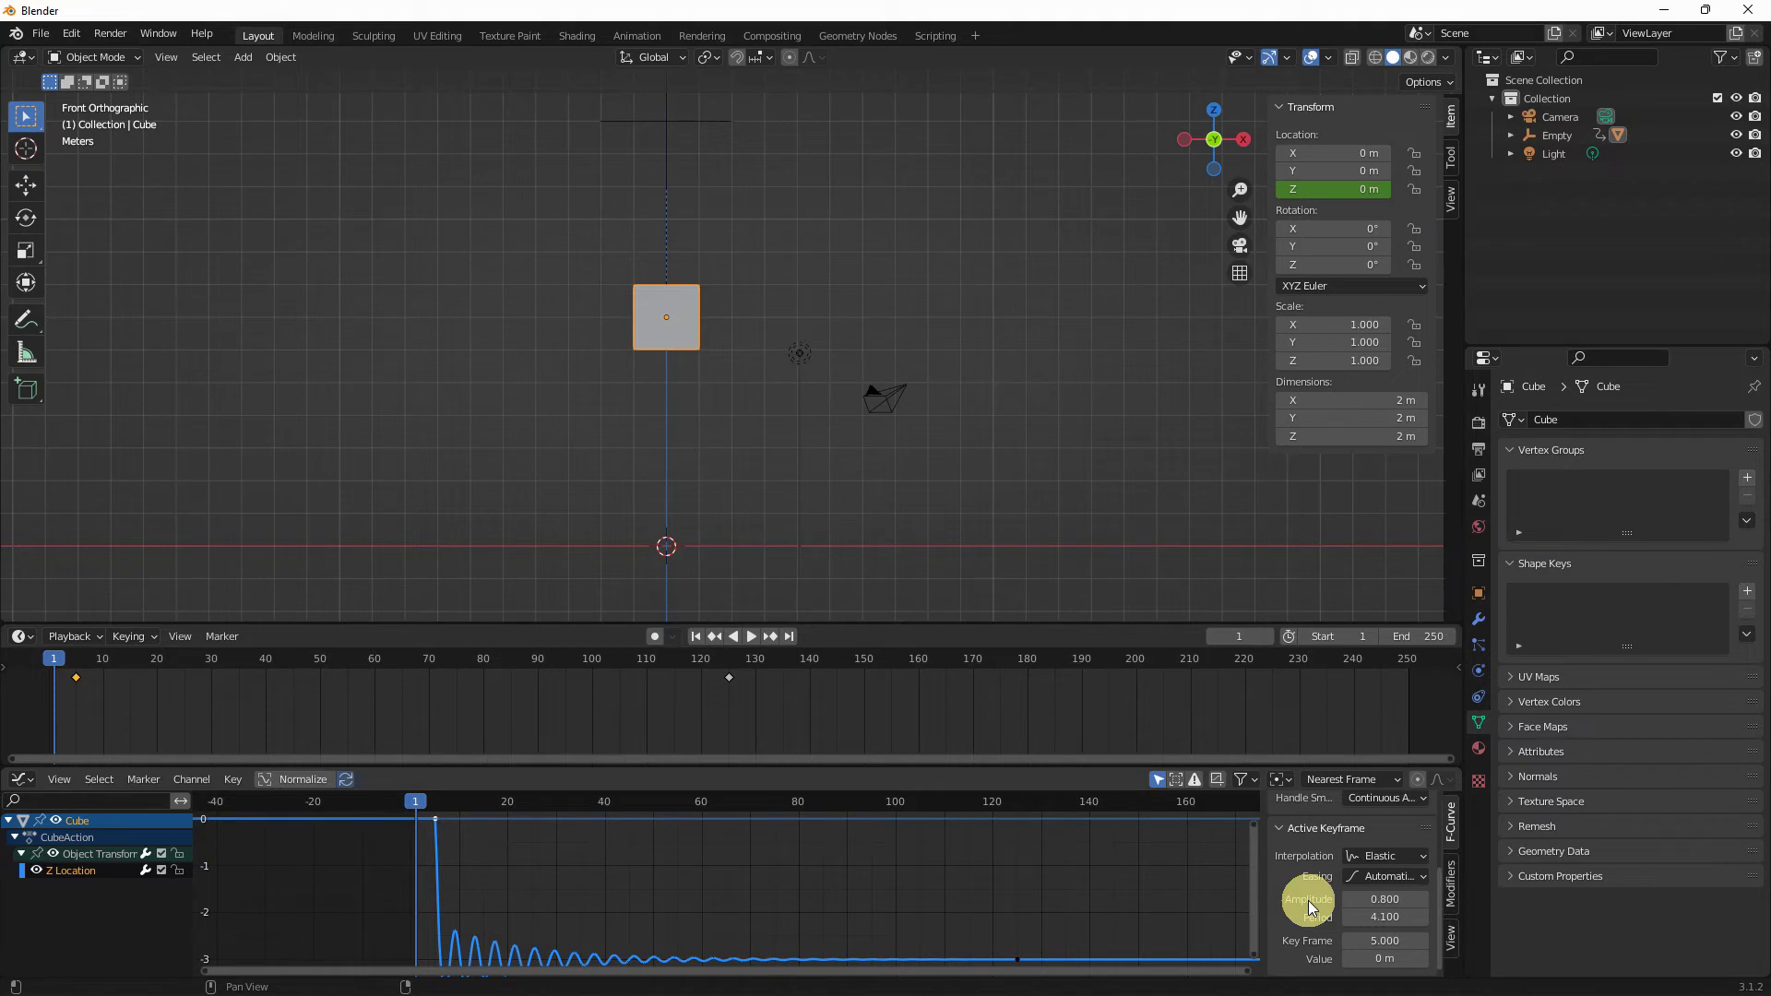
{"action": "left_click", "coordinate": [1366, 899]}
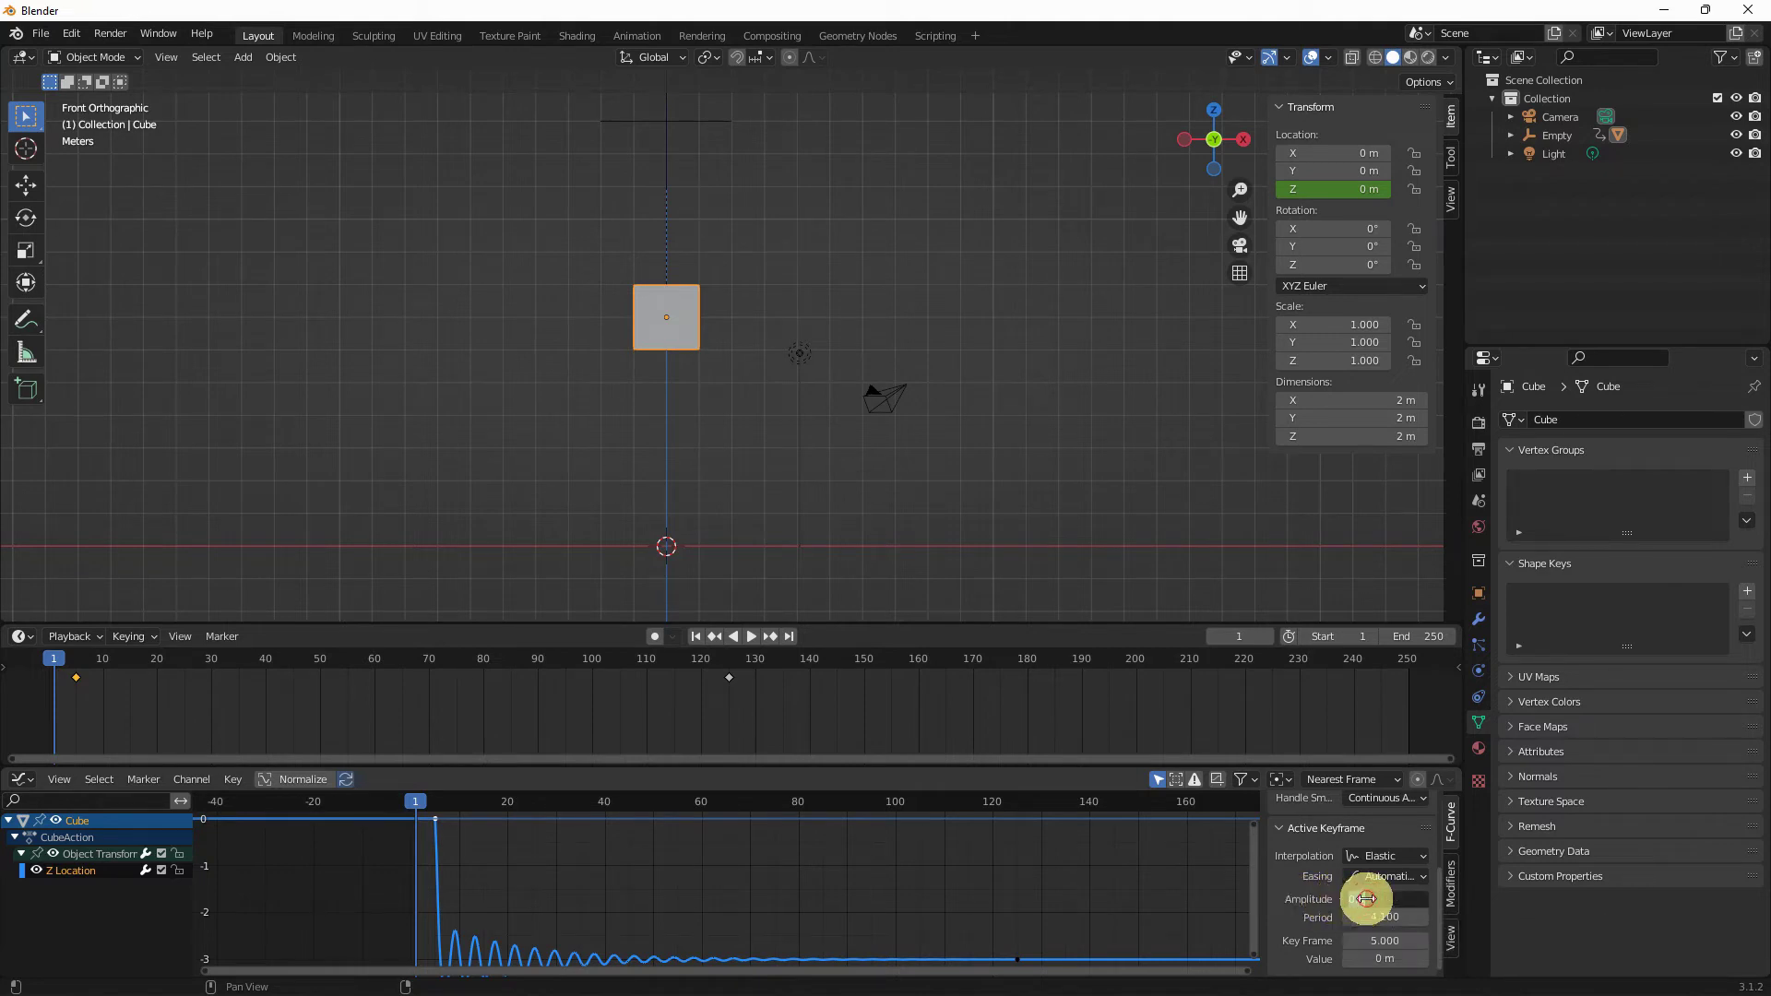
{"action": "key", "text": "Return"}
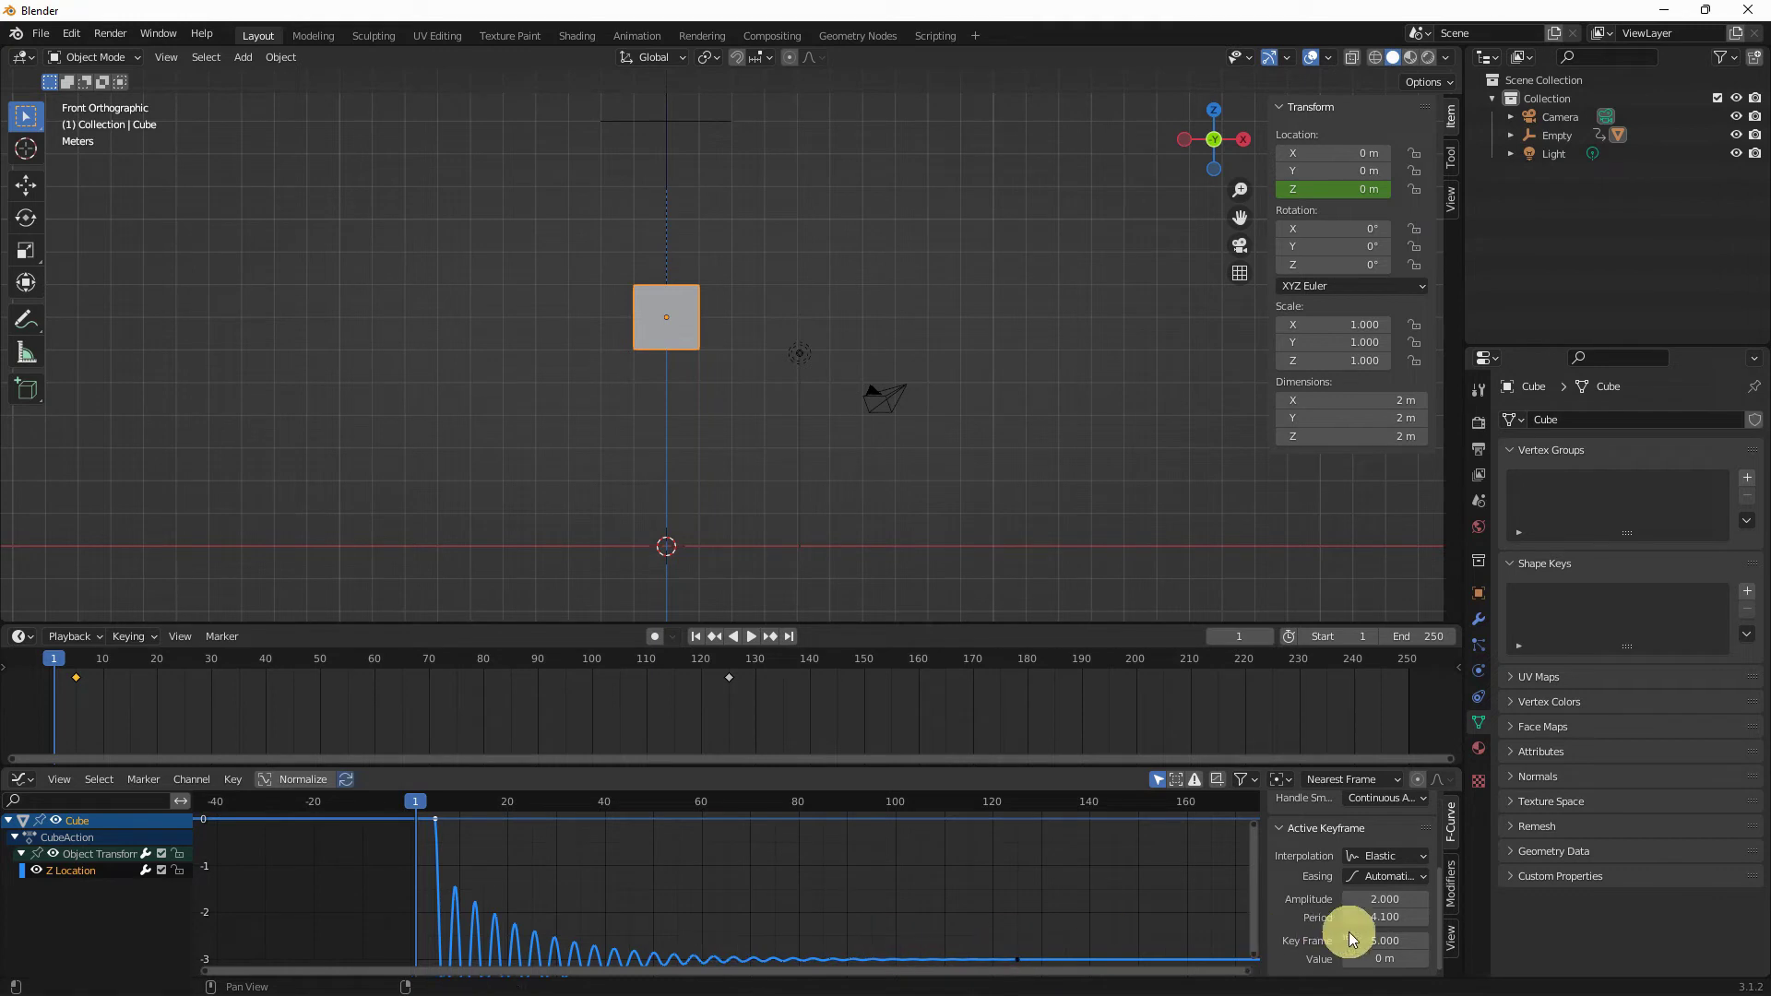
Step: Set the frame 5 keyframe's elastic period to 9.6 and play back the animation
{"action": "left_click", "coordinate": [1383, 916]}
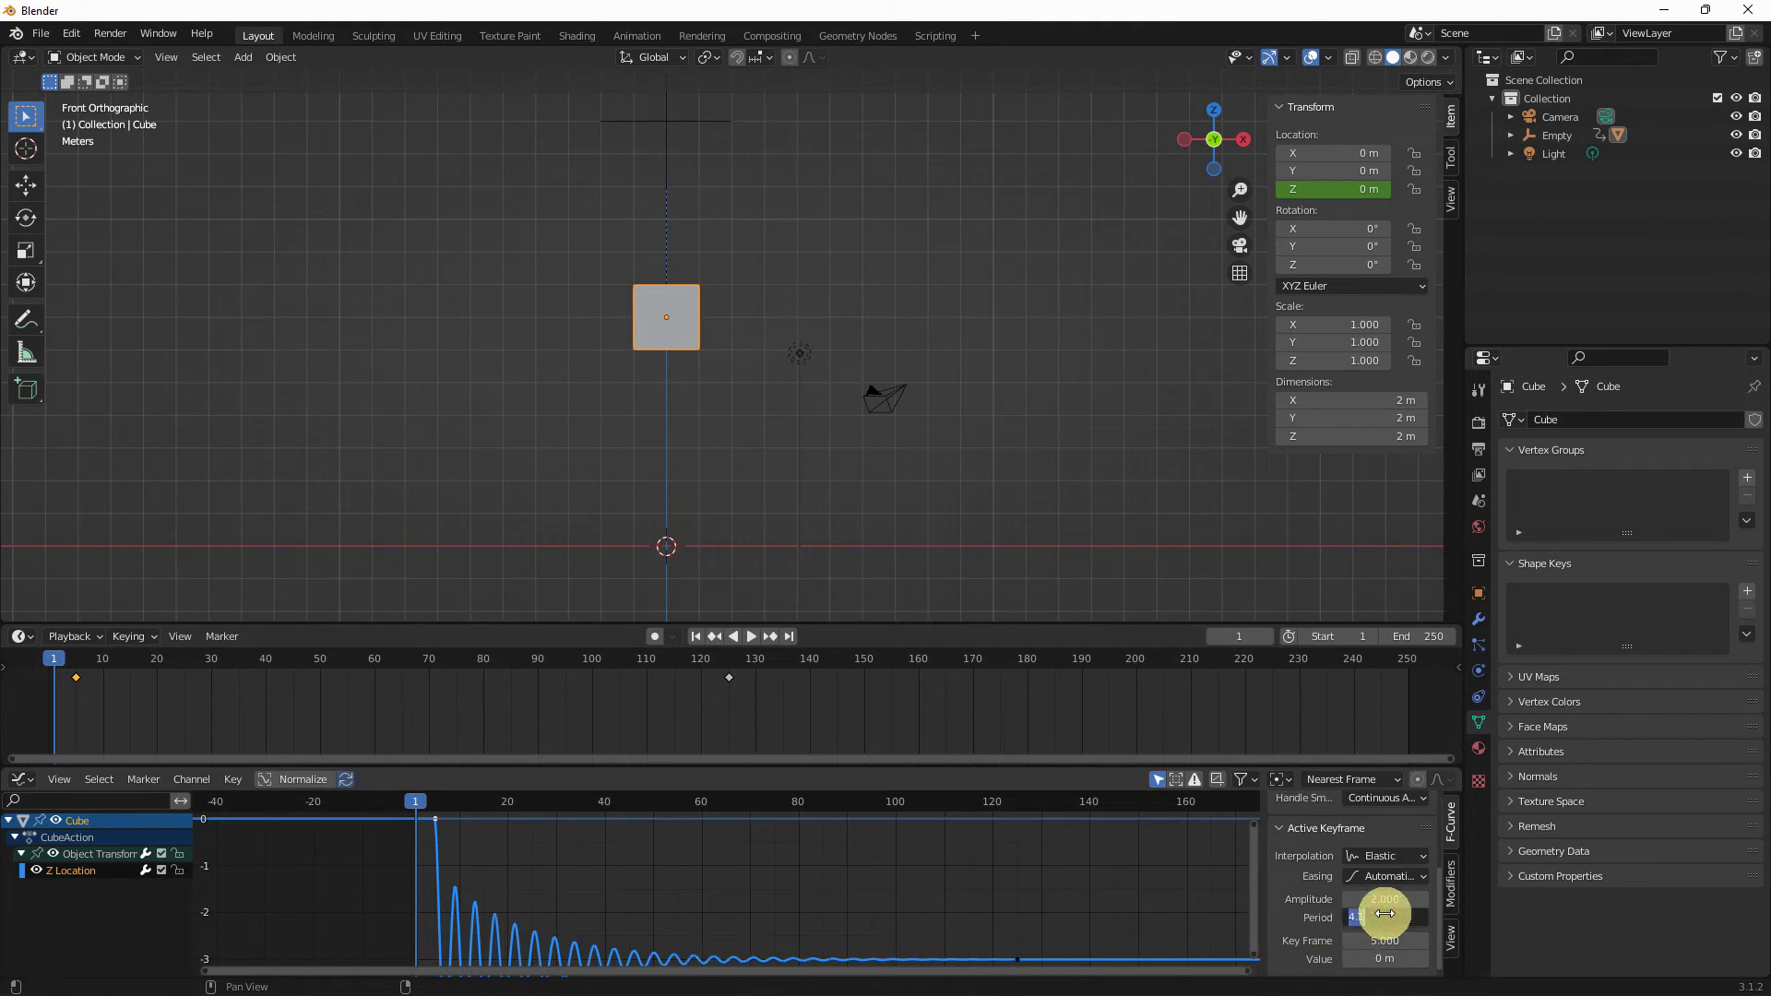
{"action": "type", "text": "10"}
{"action": "key", "text": "Return"}
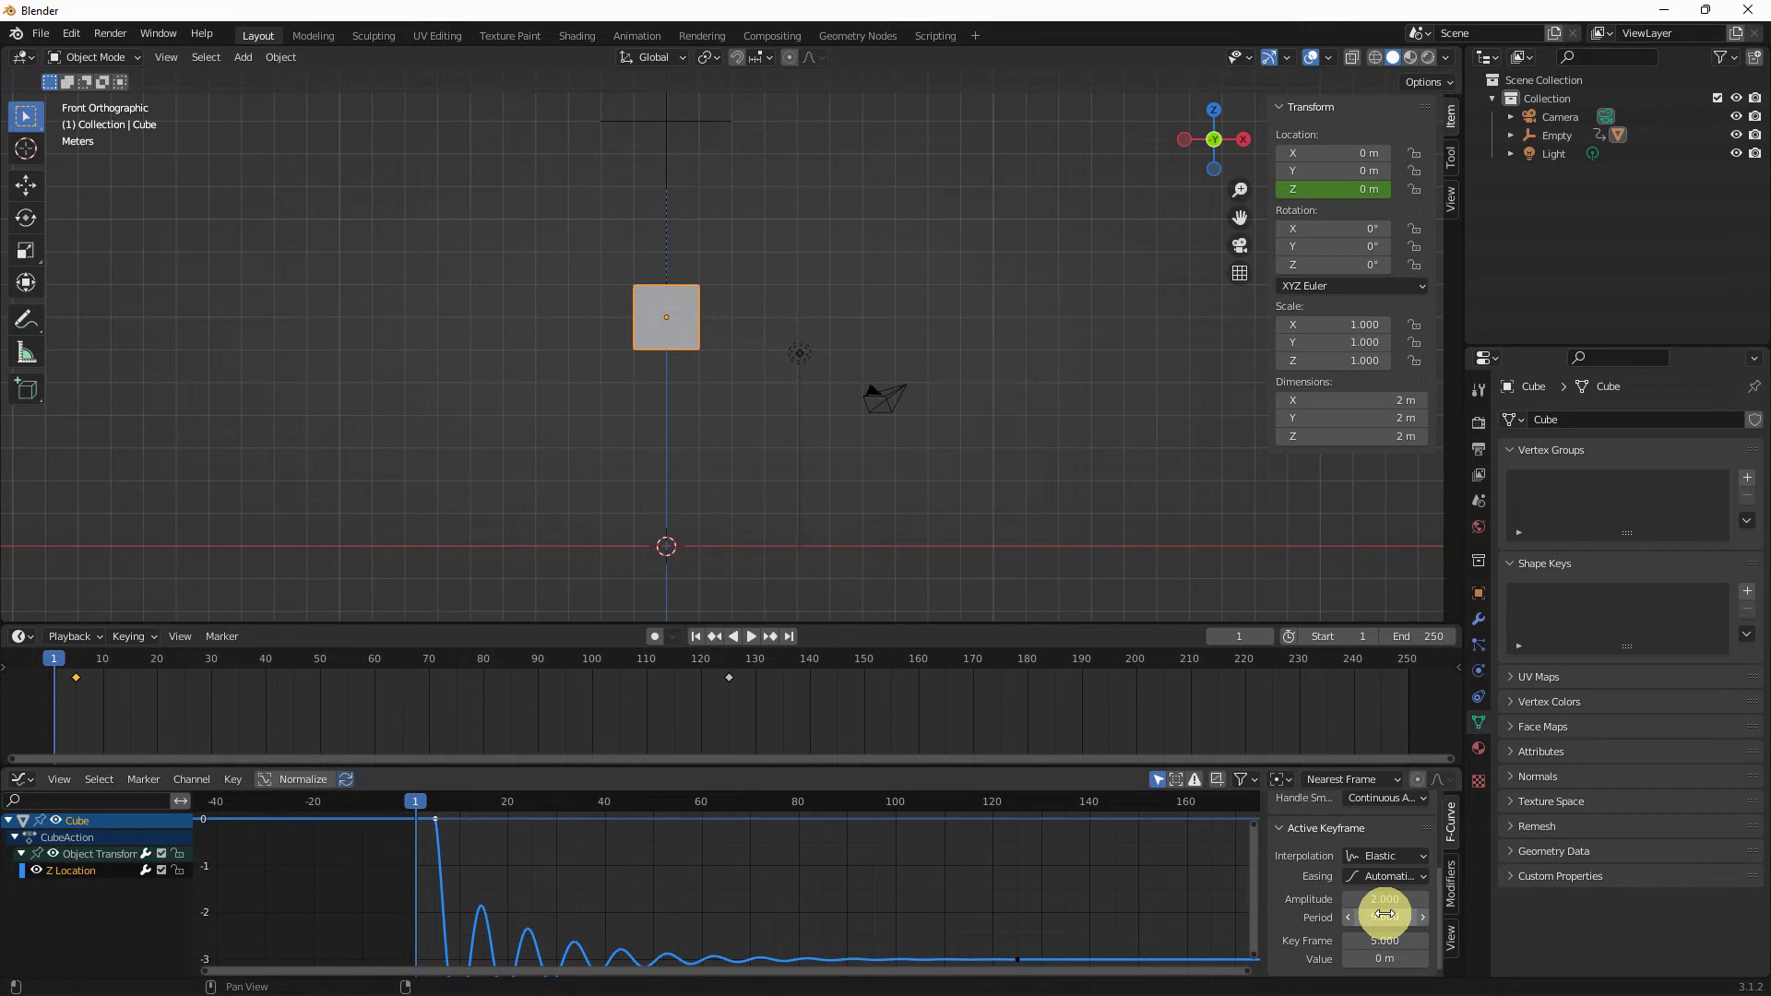
{"action": "left_click", "coordinate": [751, 637]}
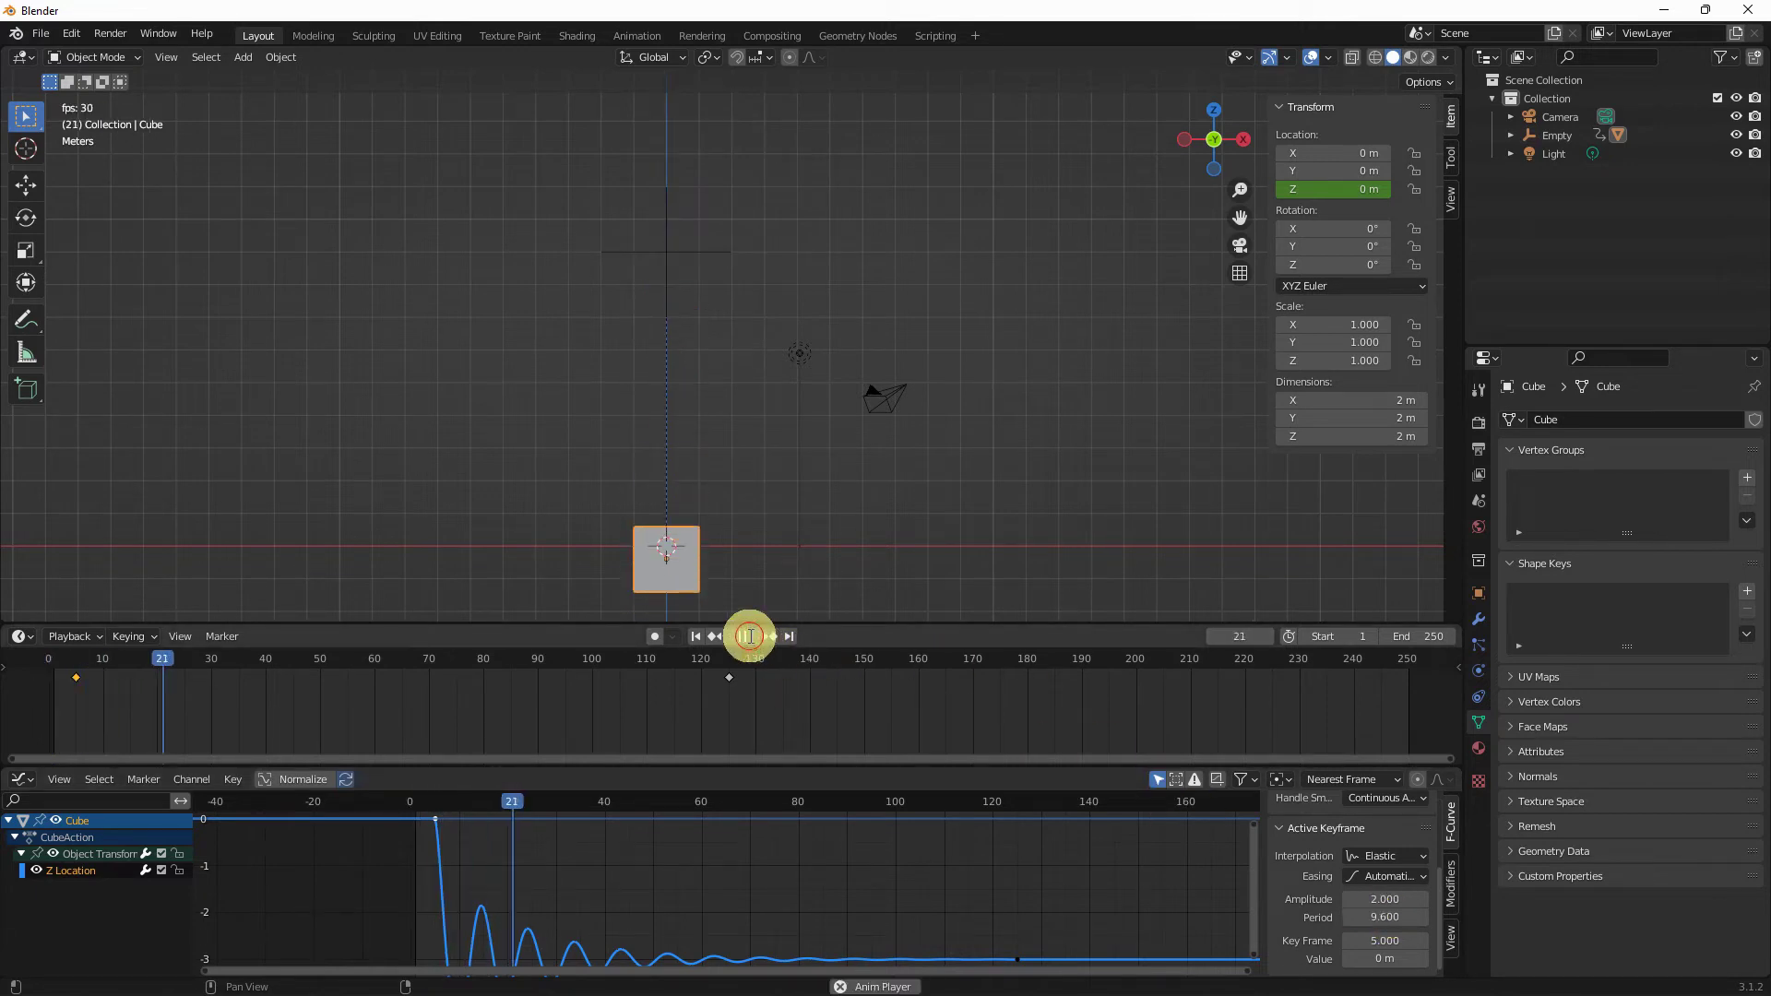
Step: Stop the playback, select the empty above the cube and try a free rotation of it without applying it
{"action": "left_click", "coordinate": [749, 636]}
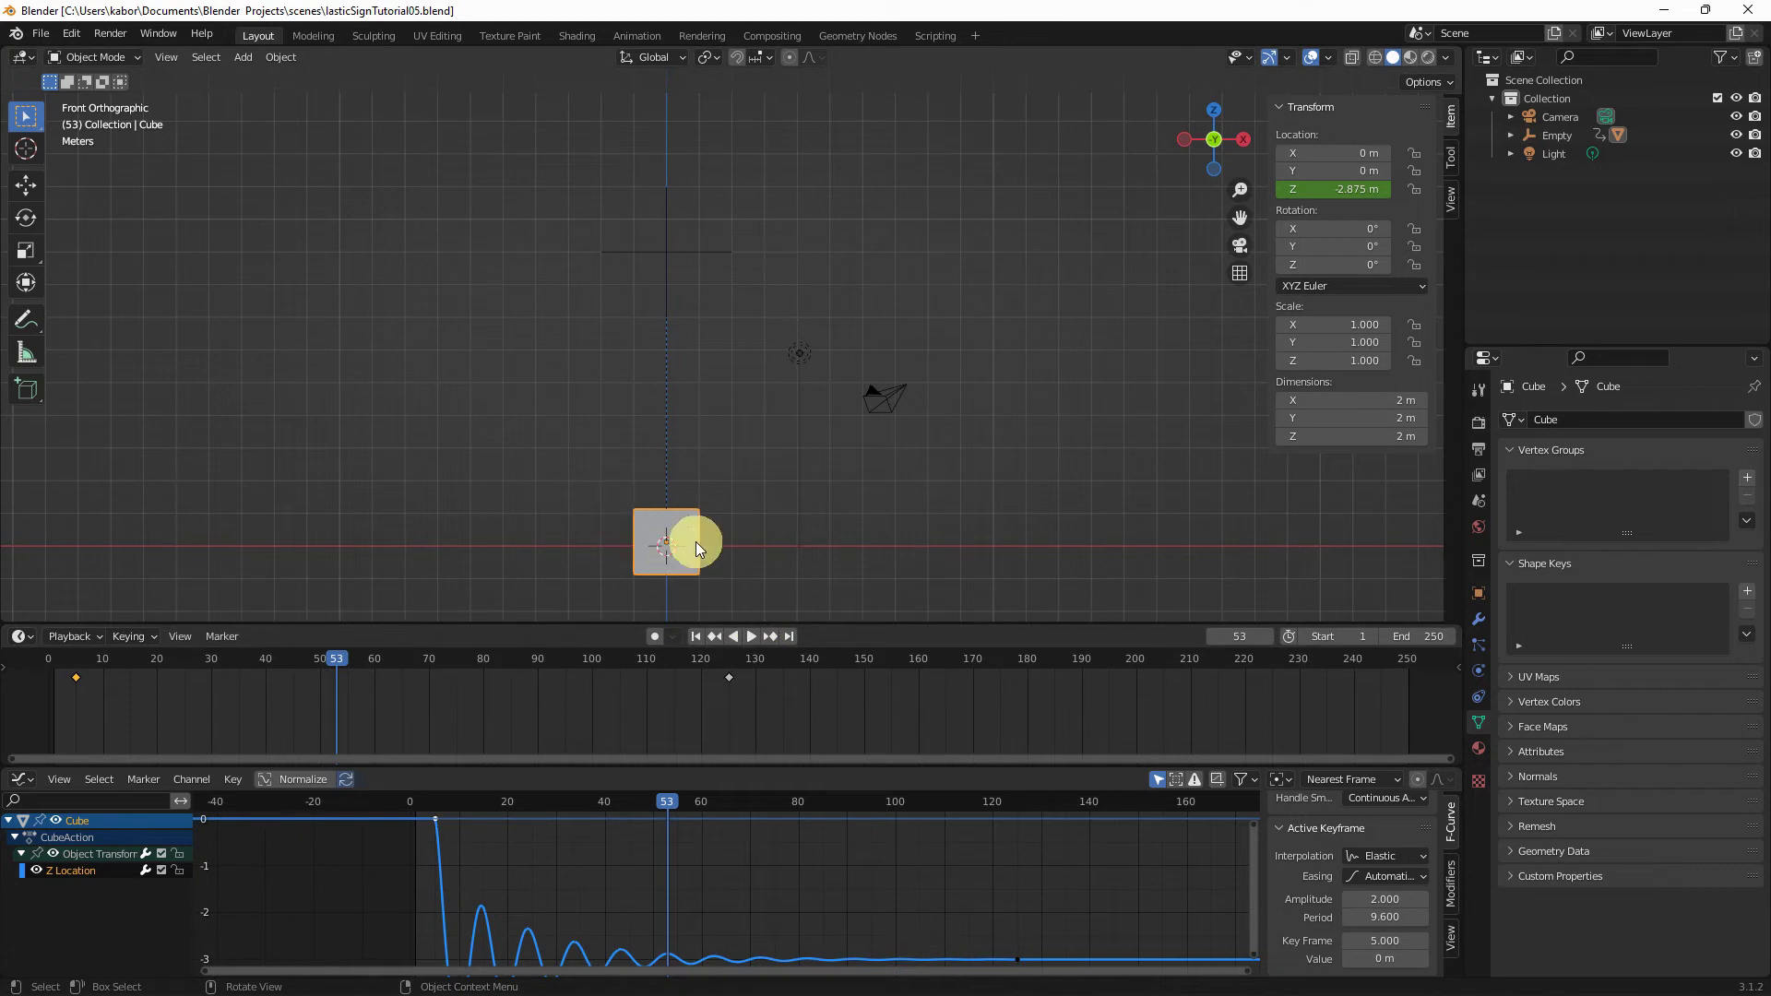
{"action": "left_click", "coordinate": [694, 252]}
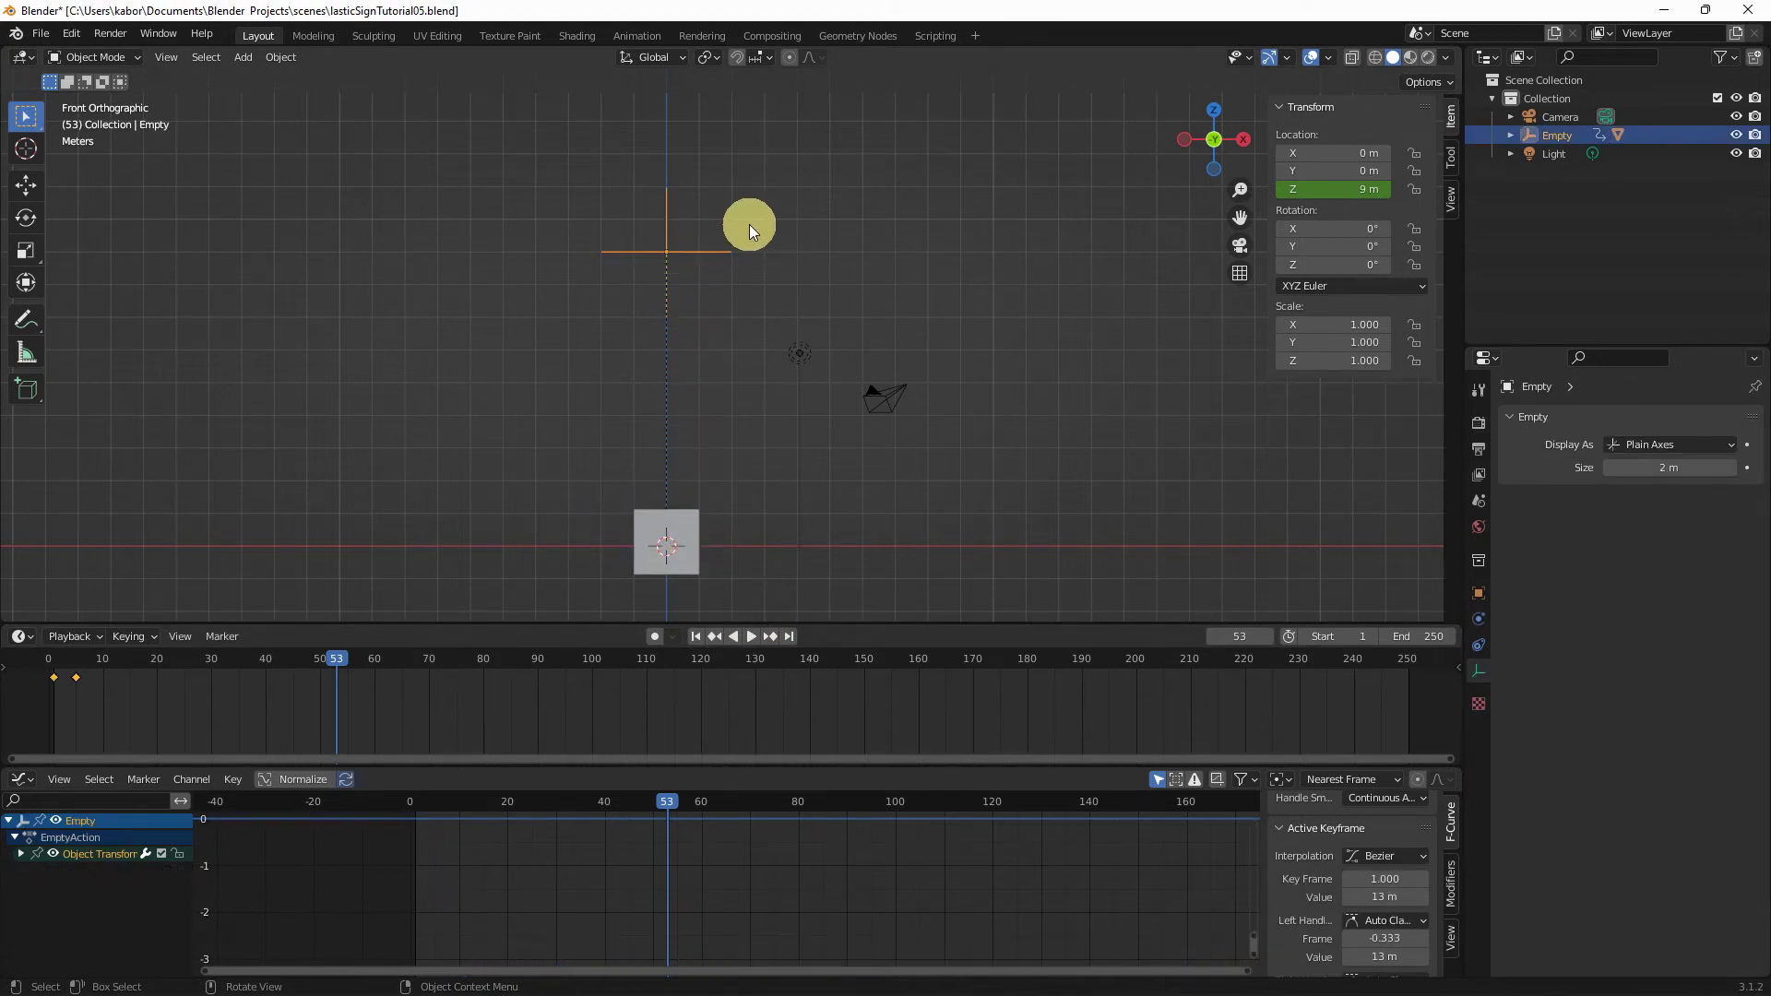
{"action": "key", "text": "r"}
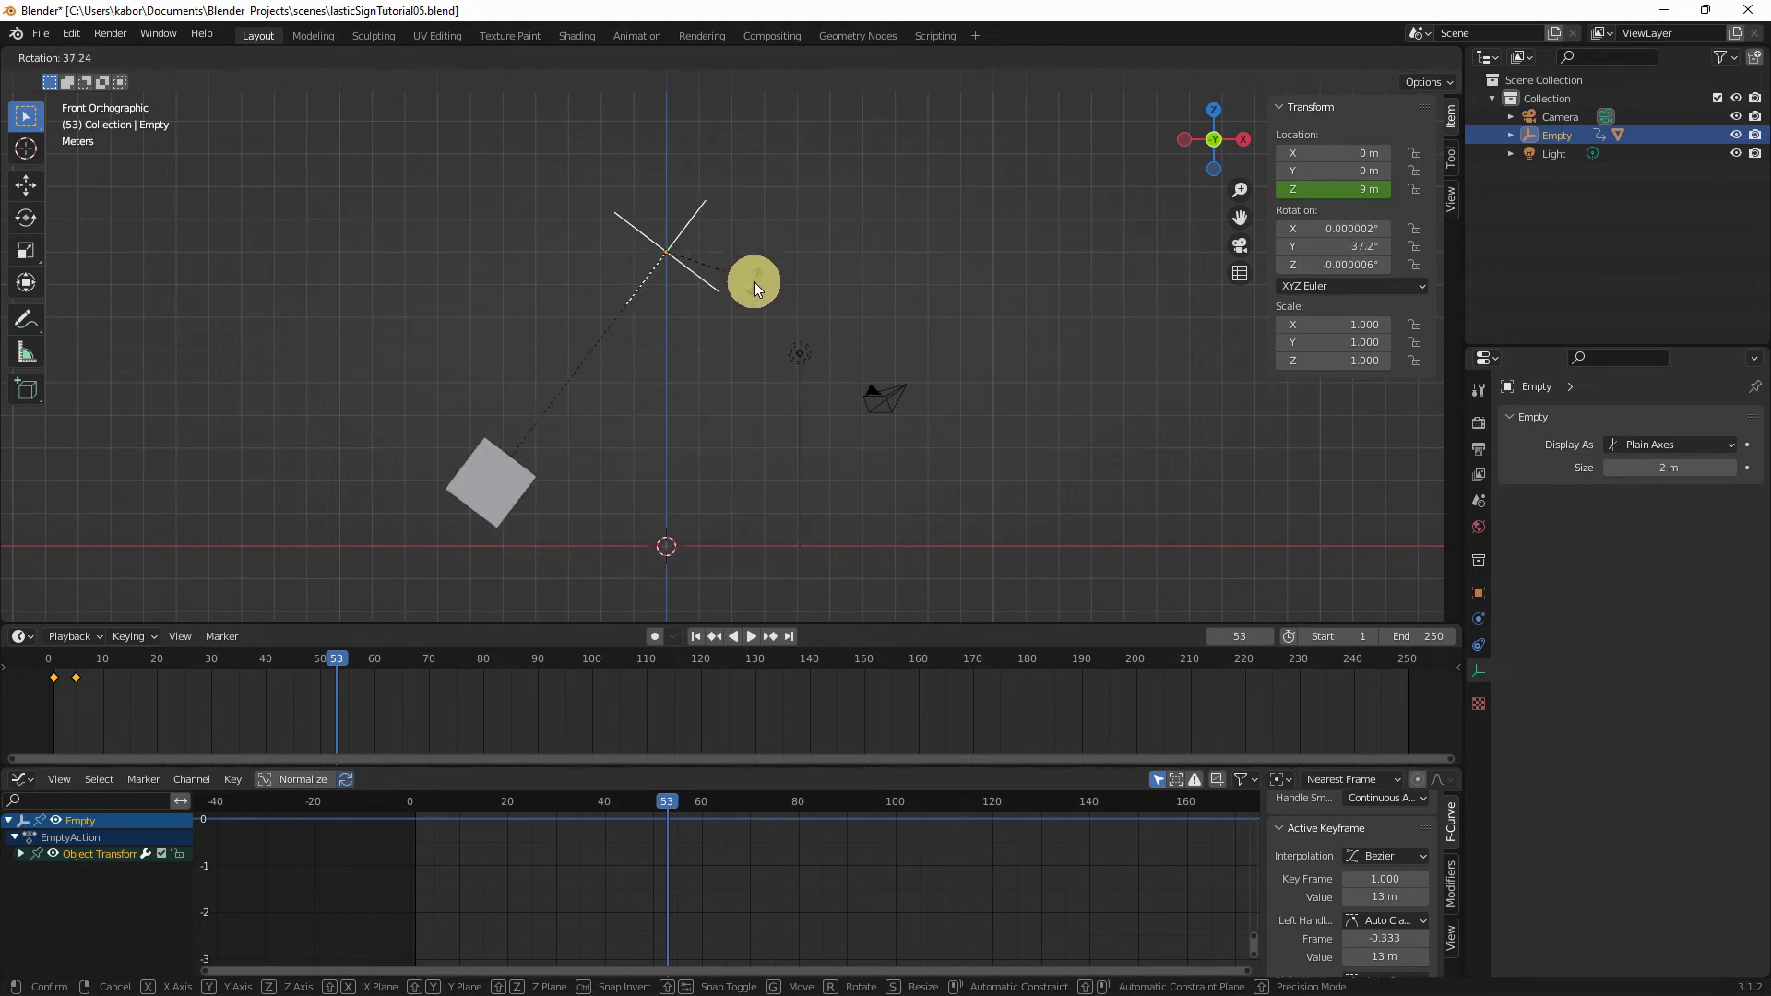
{"action": "right_click", "coordinate": [782, 235]}
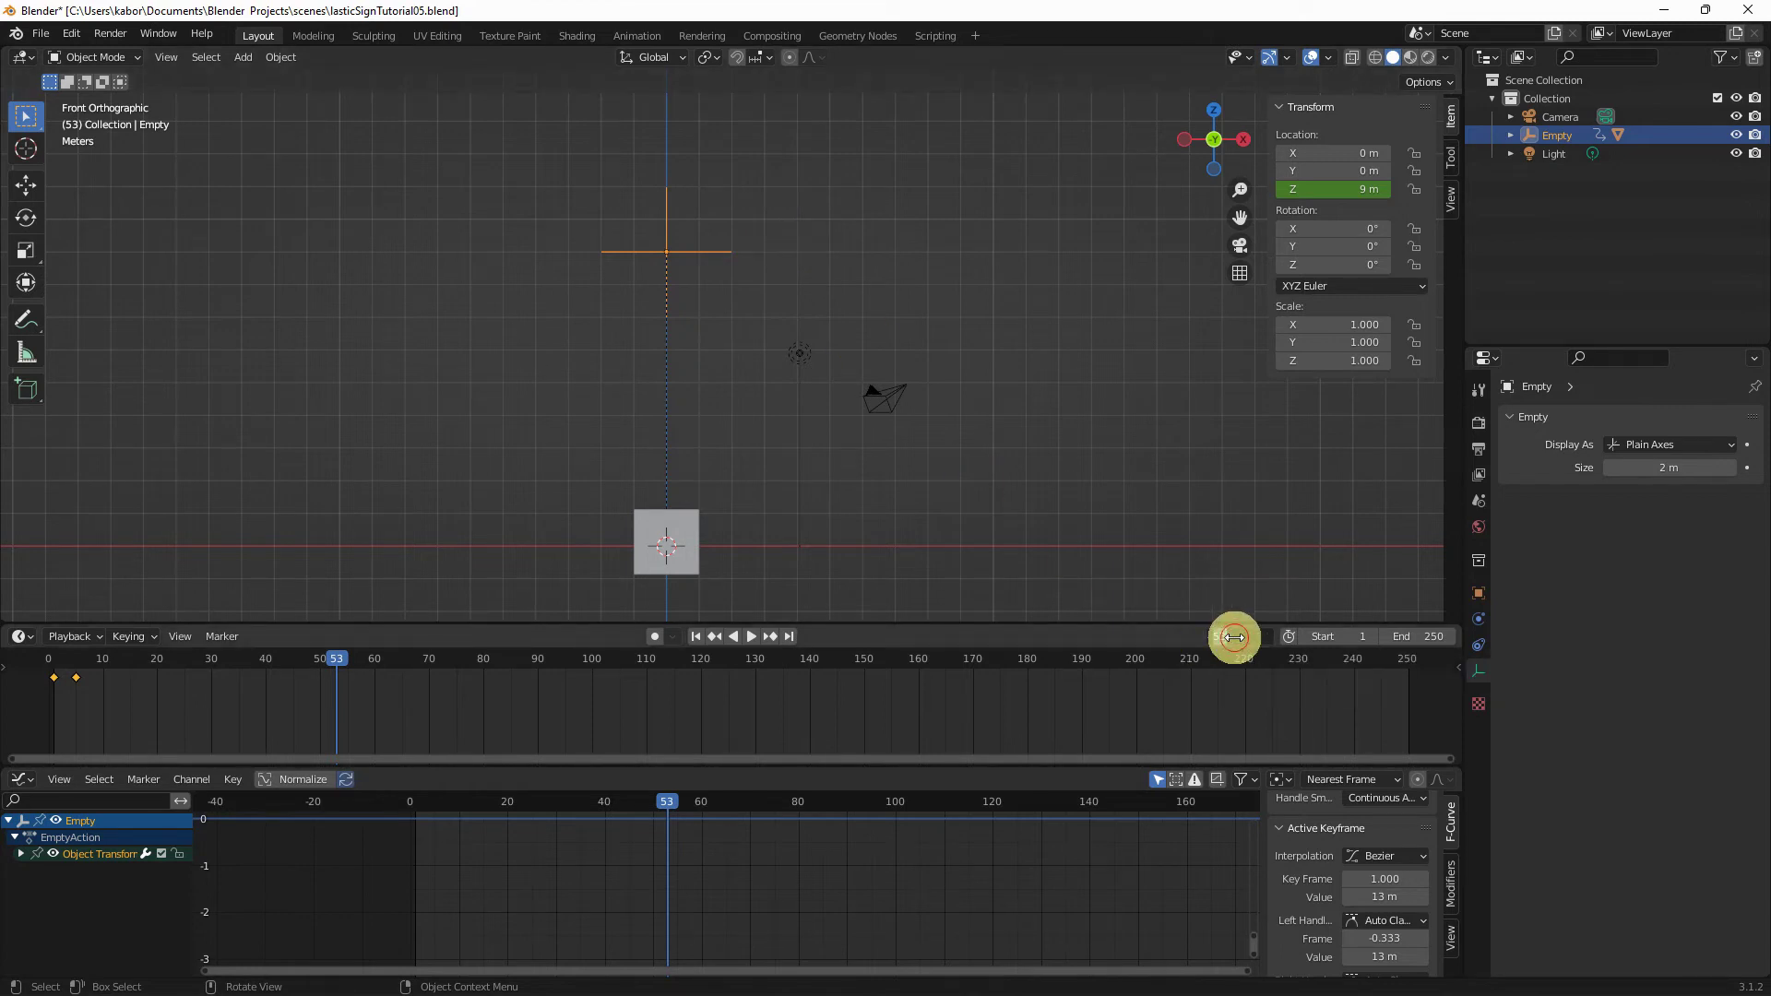
Step: Go to frame 1 and insert a single keyframe on the empty's Y rotation
{"action": "type", "text": "1"}
{"action": "key", "text": "Return"}
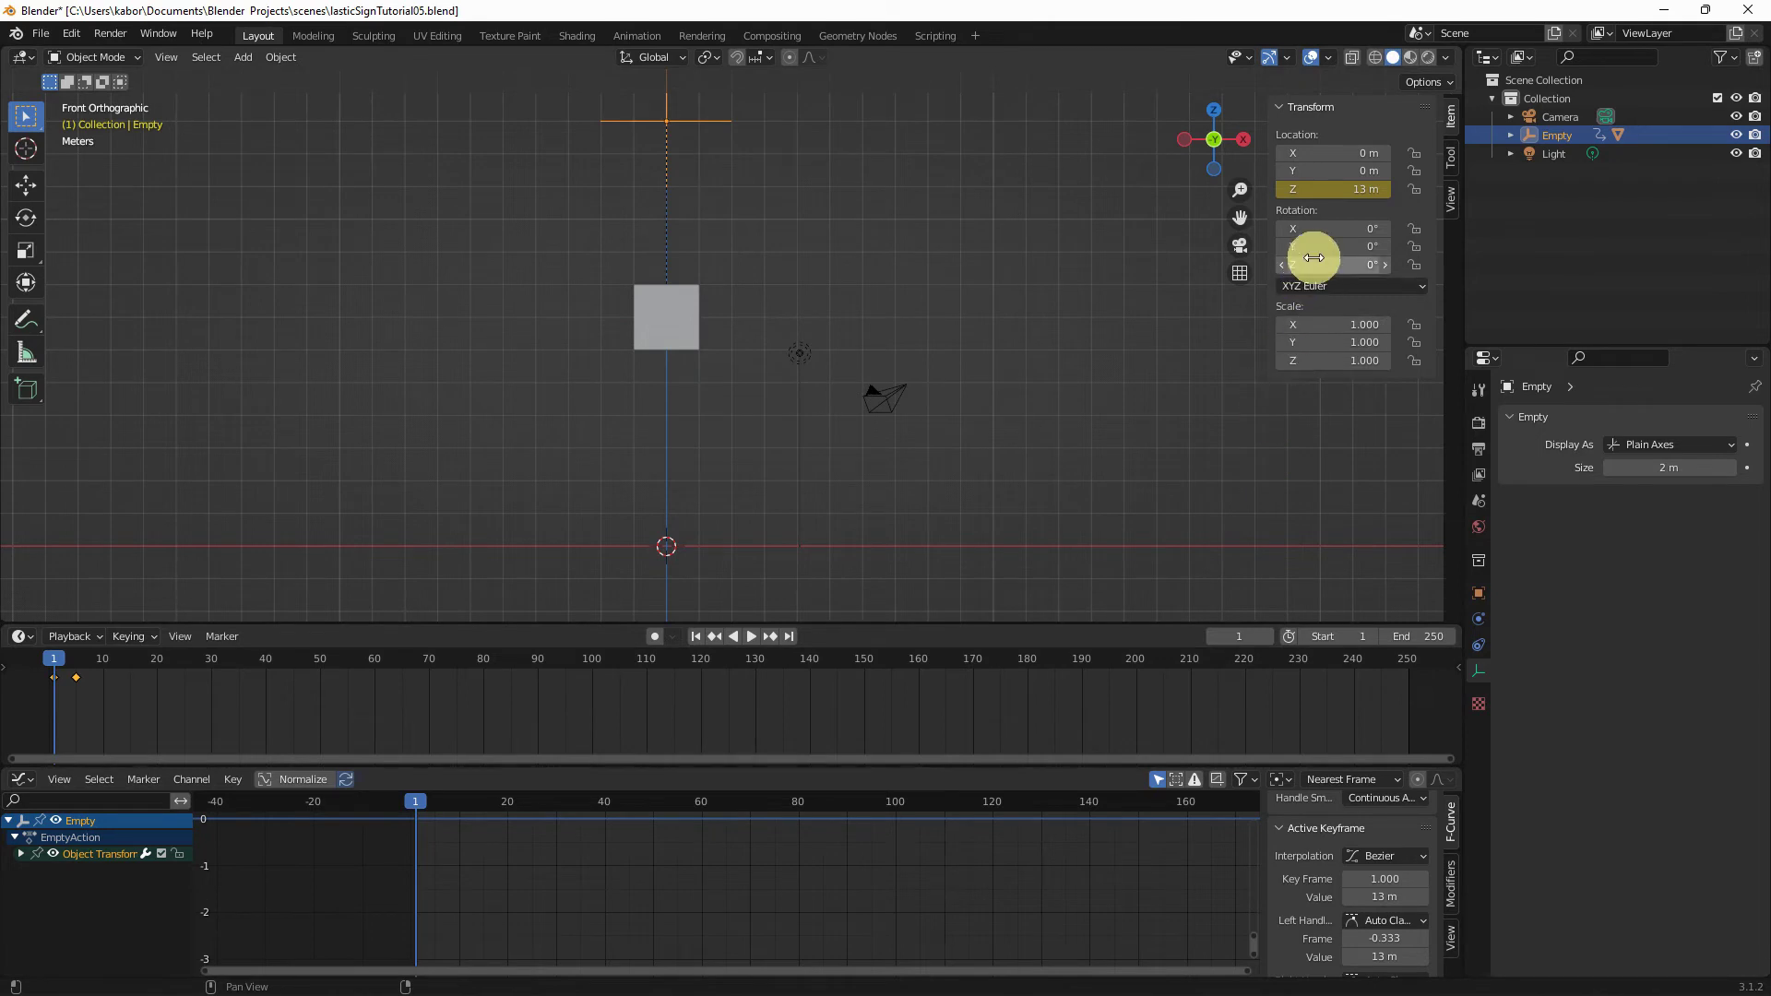
{"action": "right_click", "coordinate": [1315, 246]}
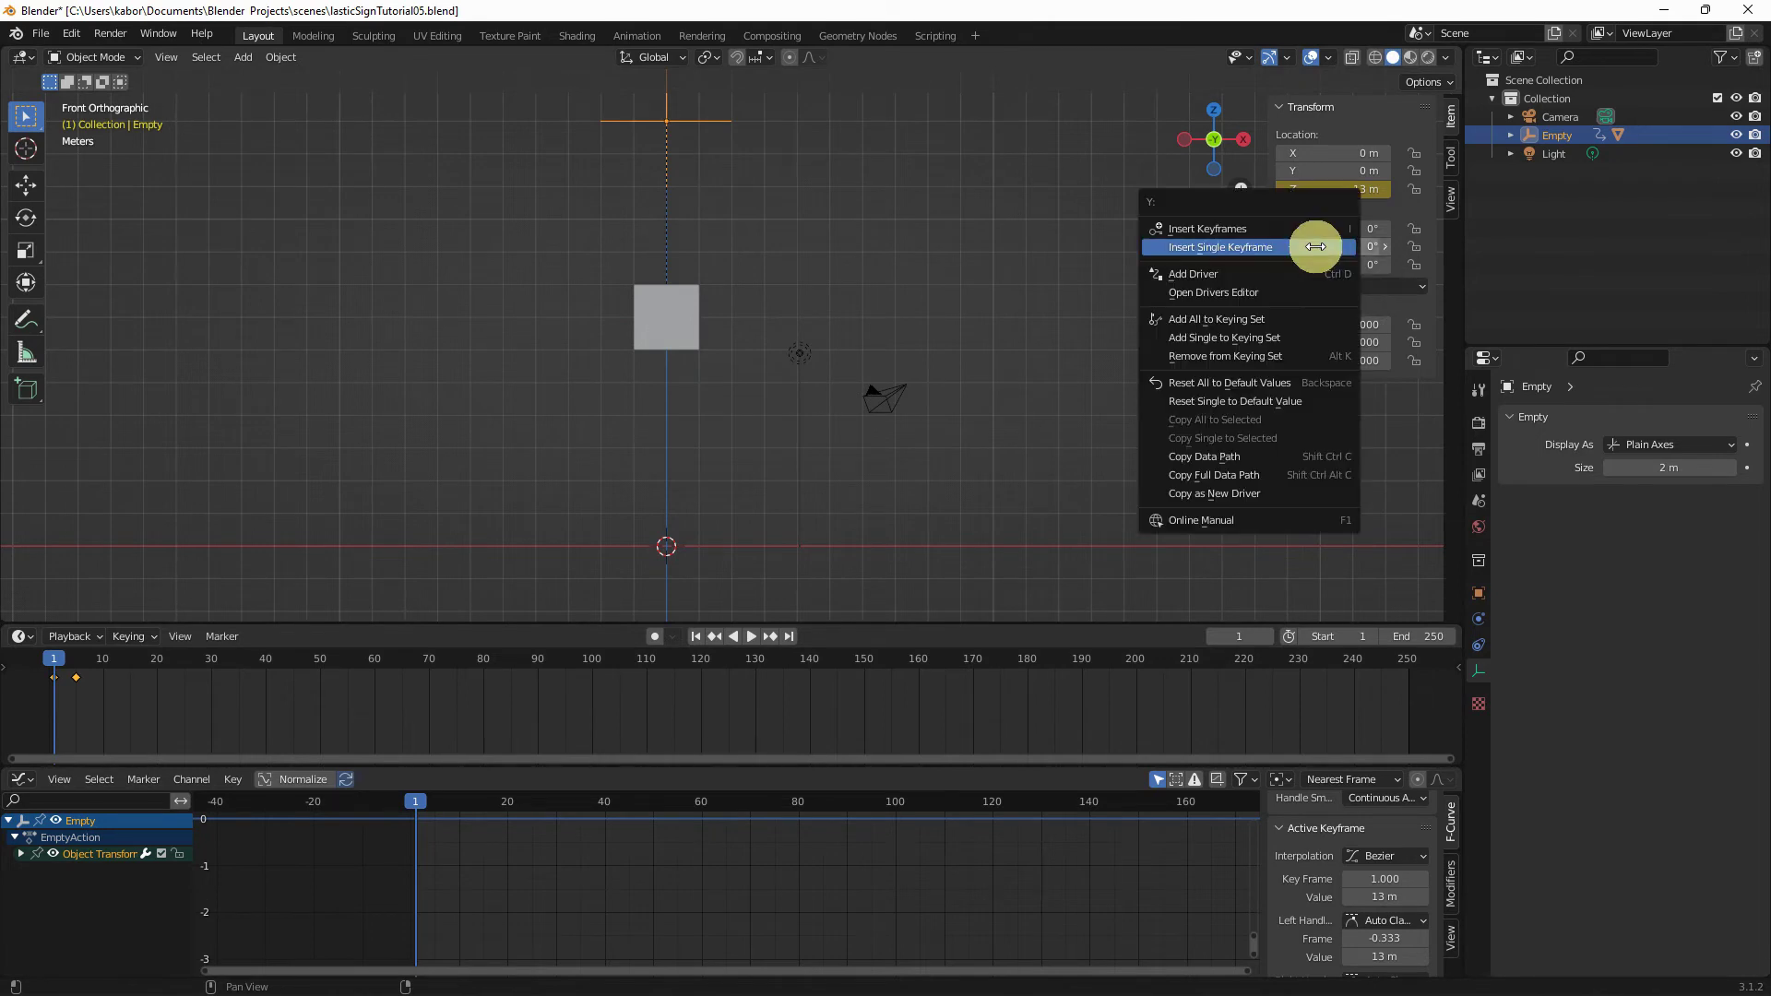
{"action": "left_click", "coordinate": [1269, 247]}
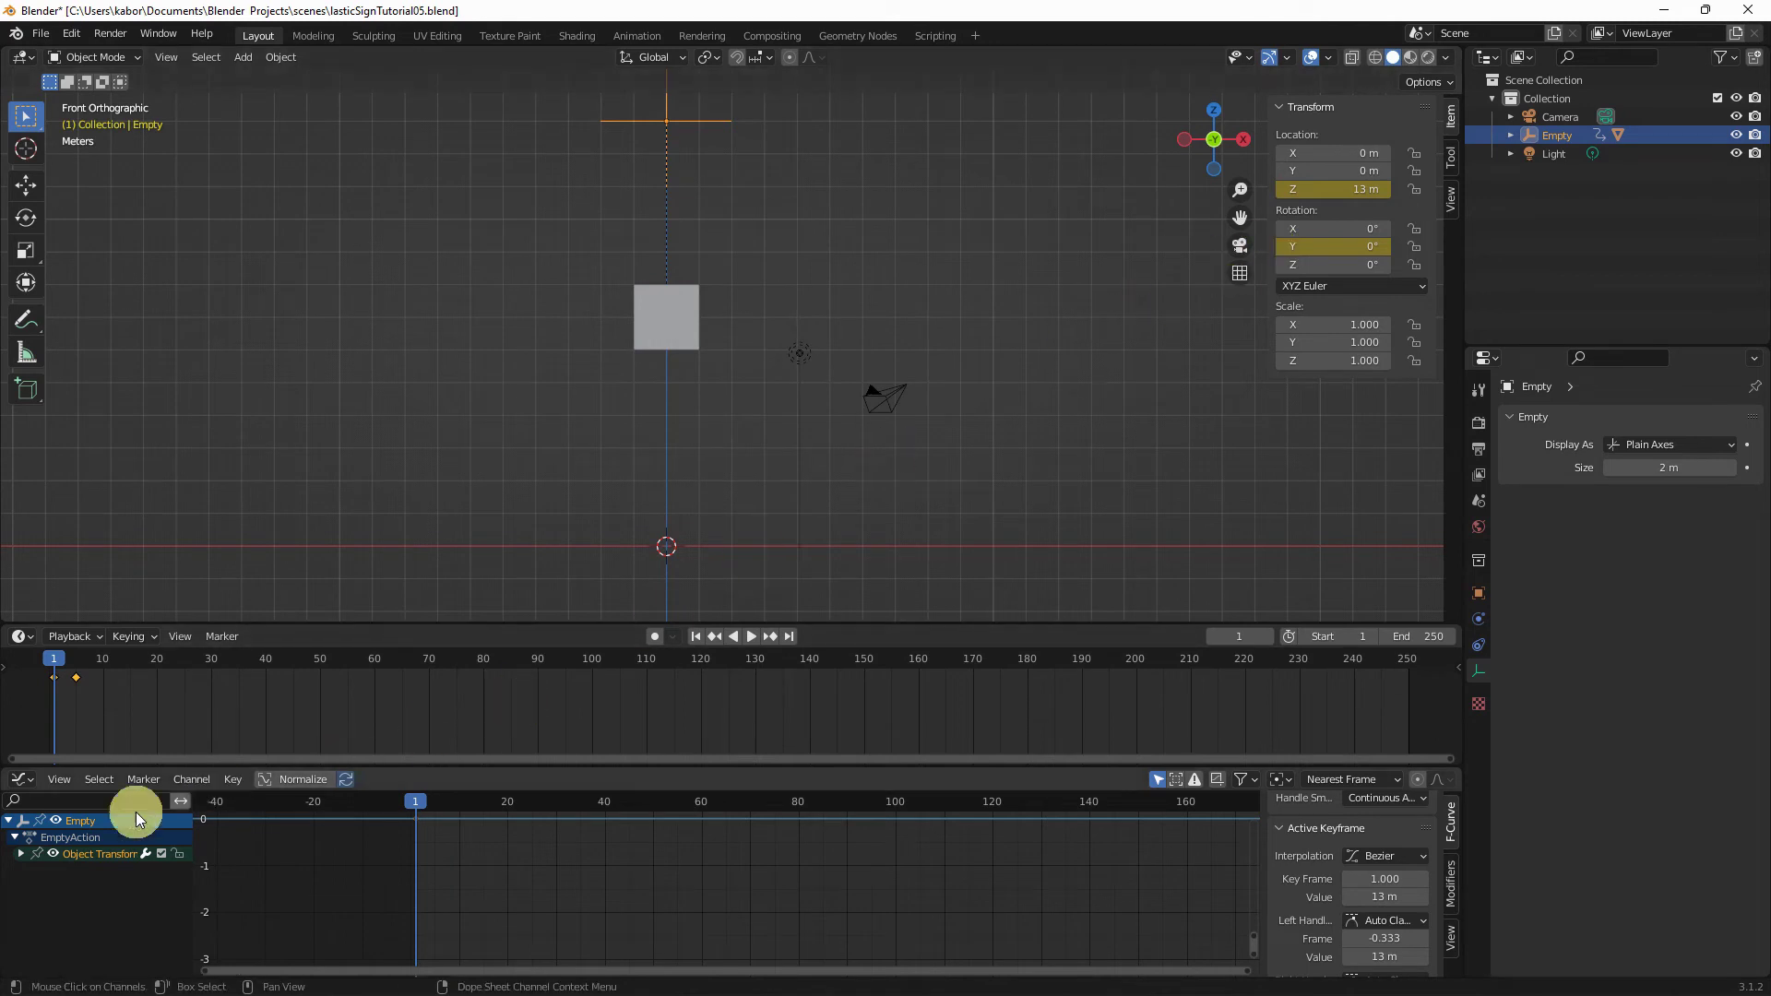
Step: Add a Built-In Function modifier to the empty's Y Euler Rotation curve and play back the animation
{"action": "left_click", "coordinate": [21, 854]}
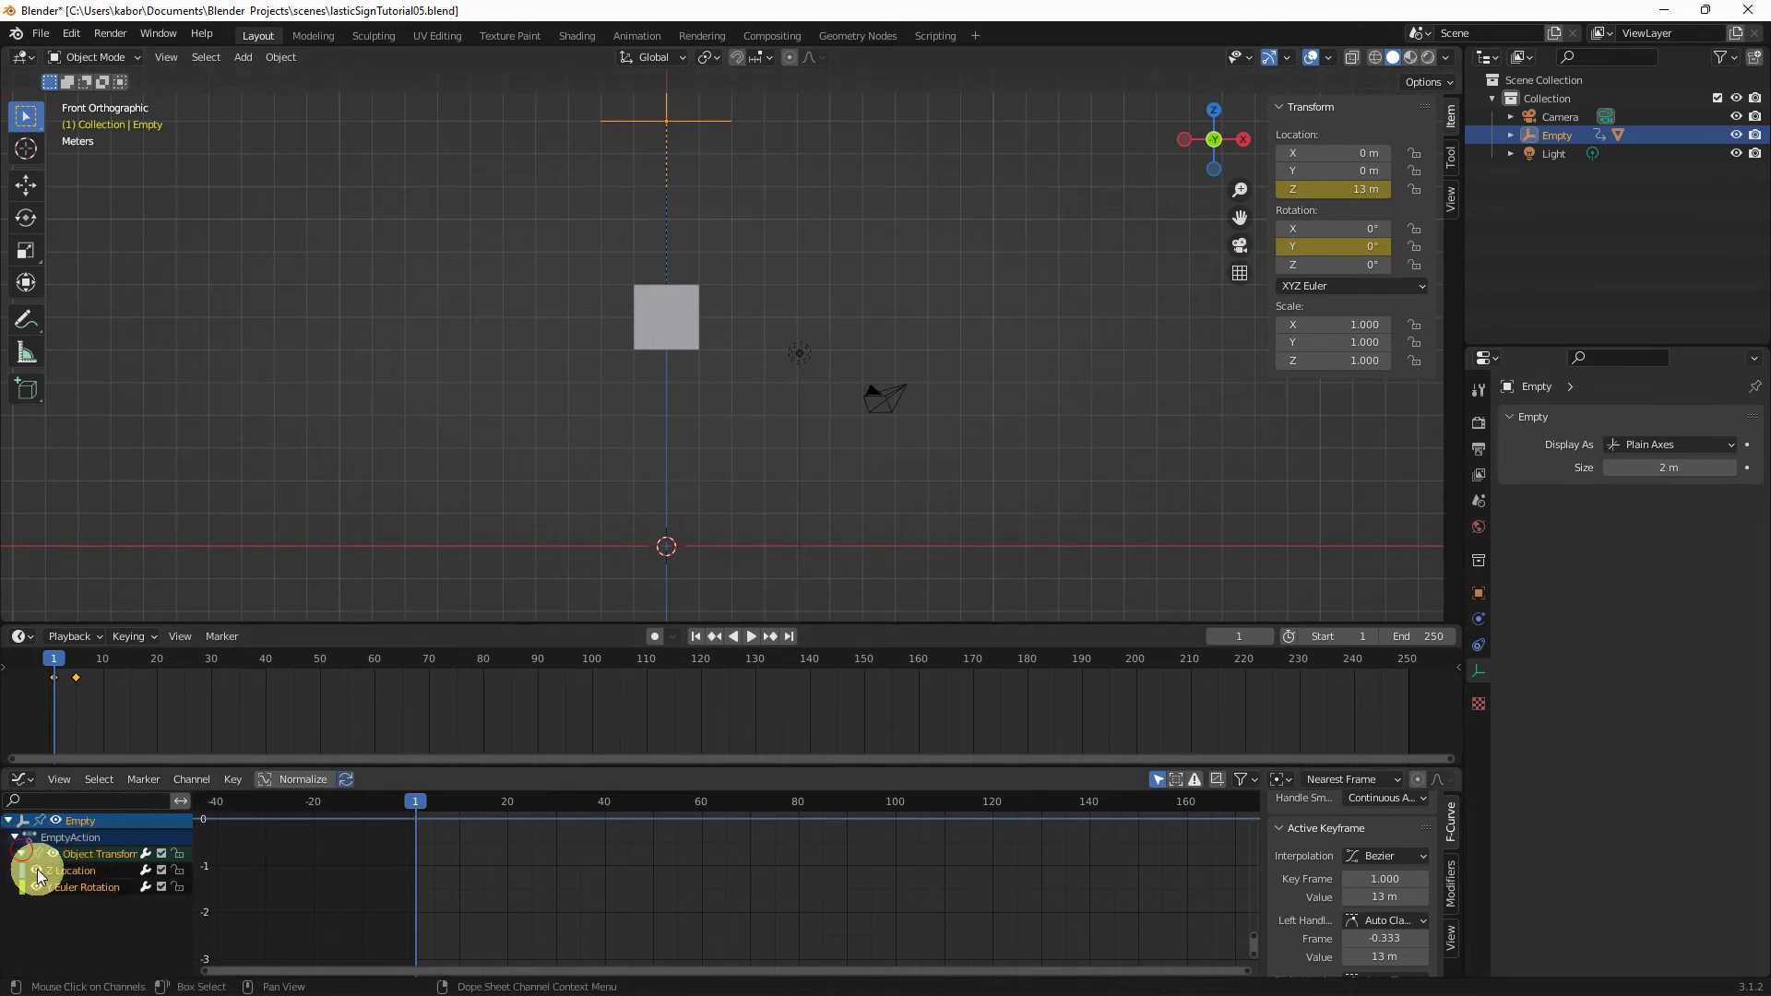
{"action": "left_click", "coordinate": [70, 888]}
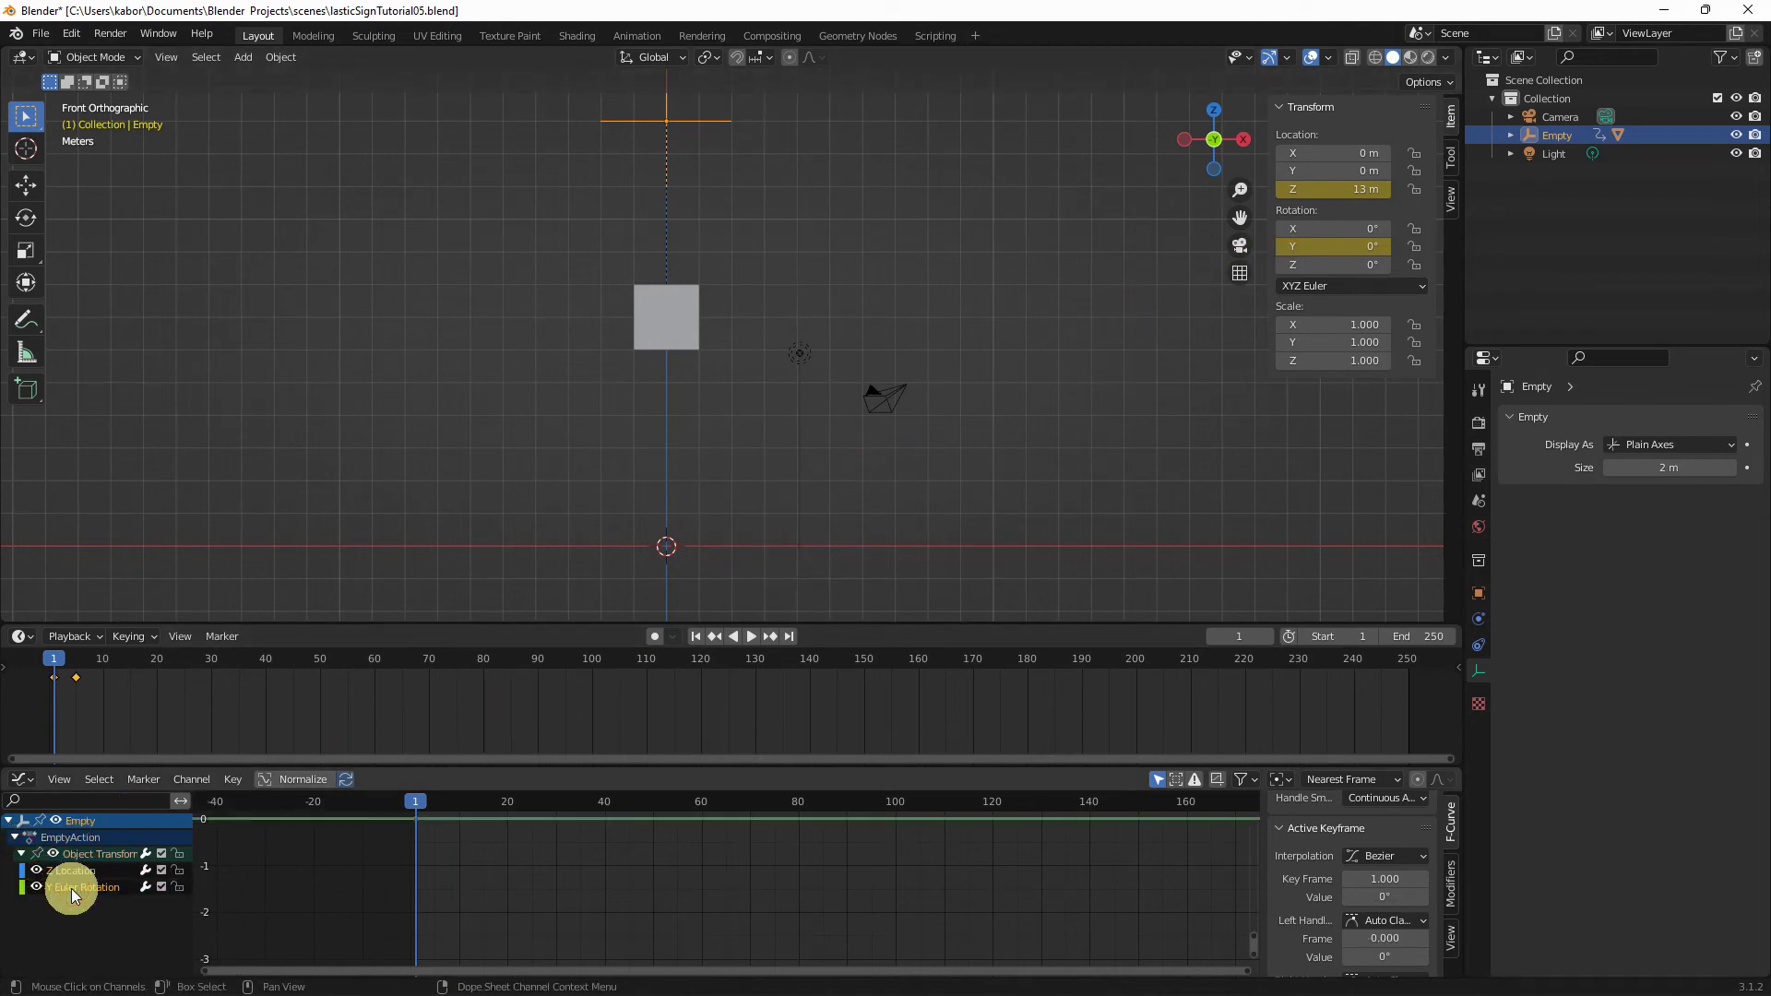
{"action": "left_click", "coordinate": [1450, 884]}
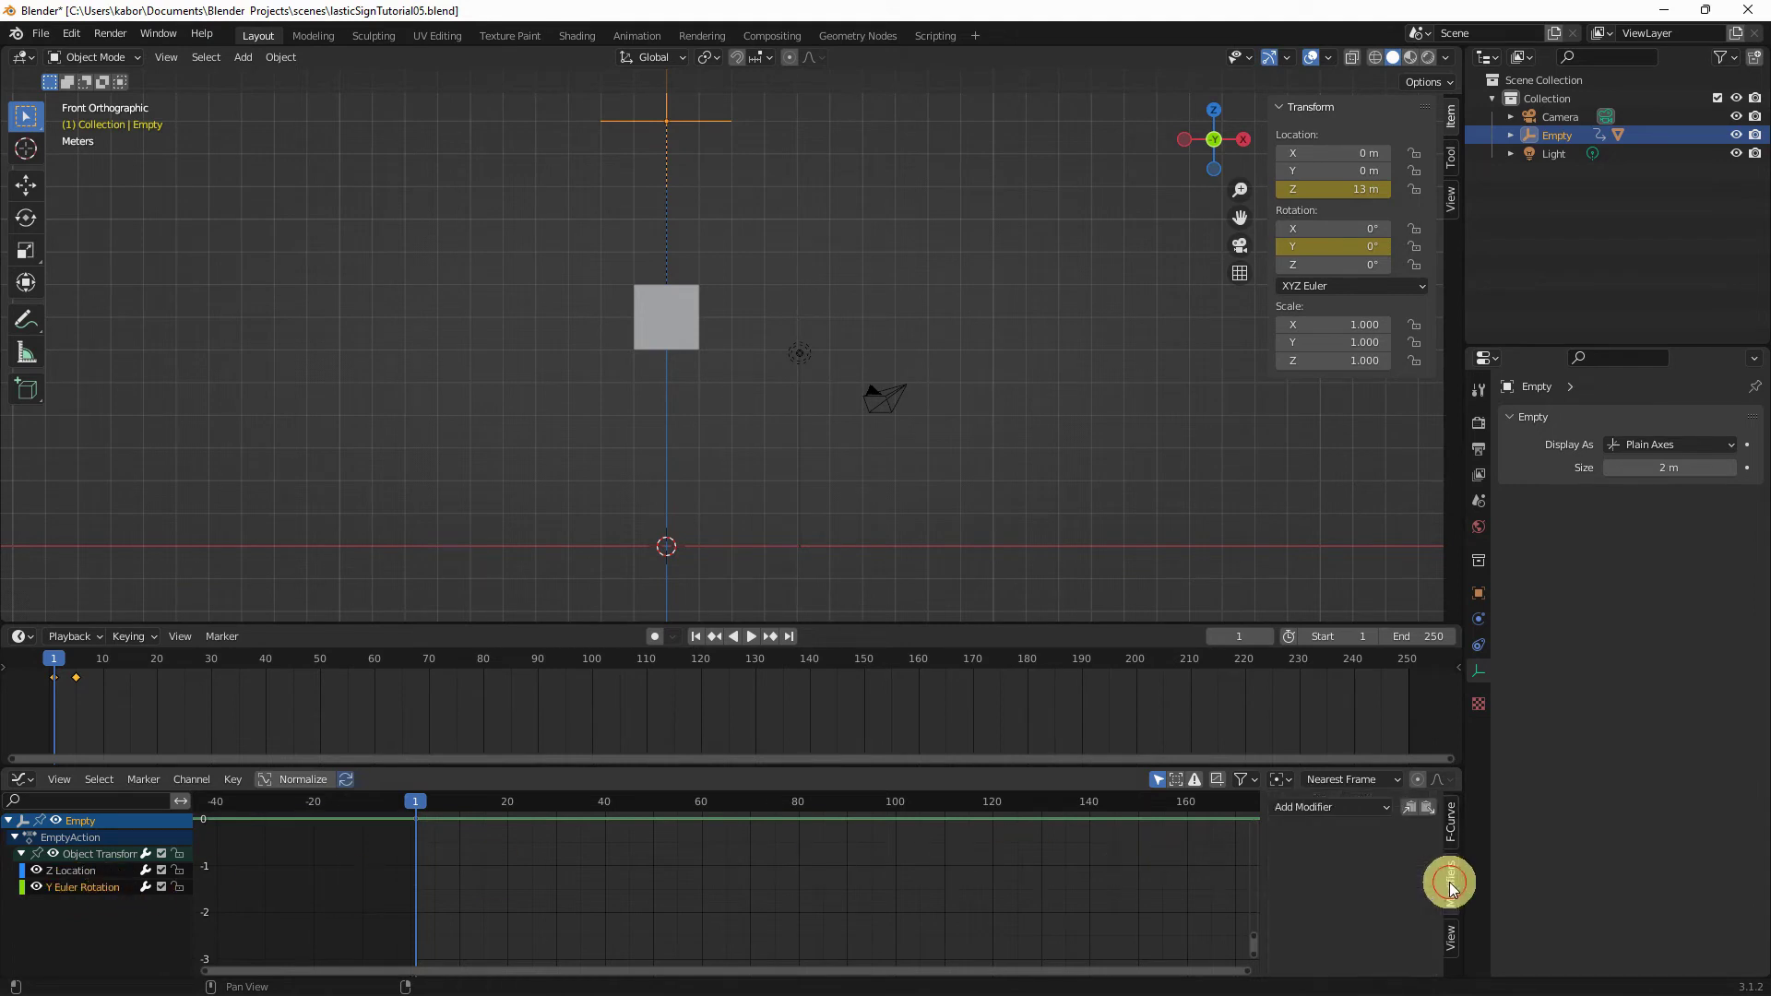
{"action": "left_click", "coordinate": [1324, 816]}
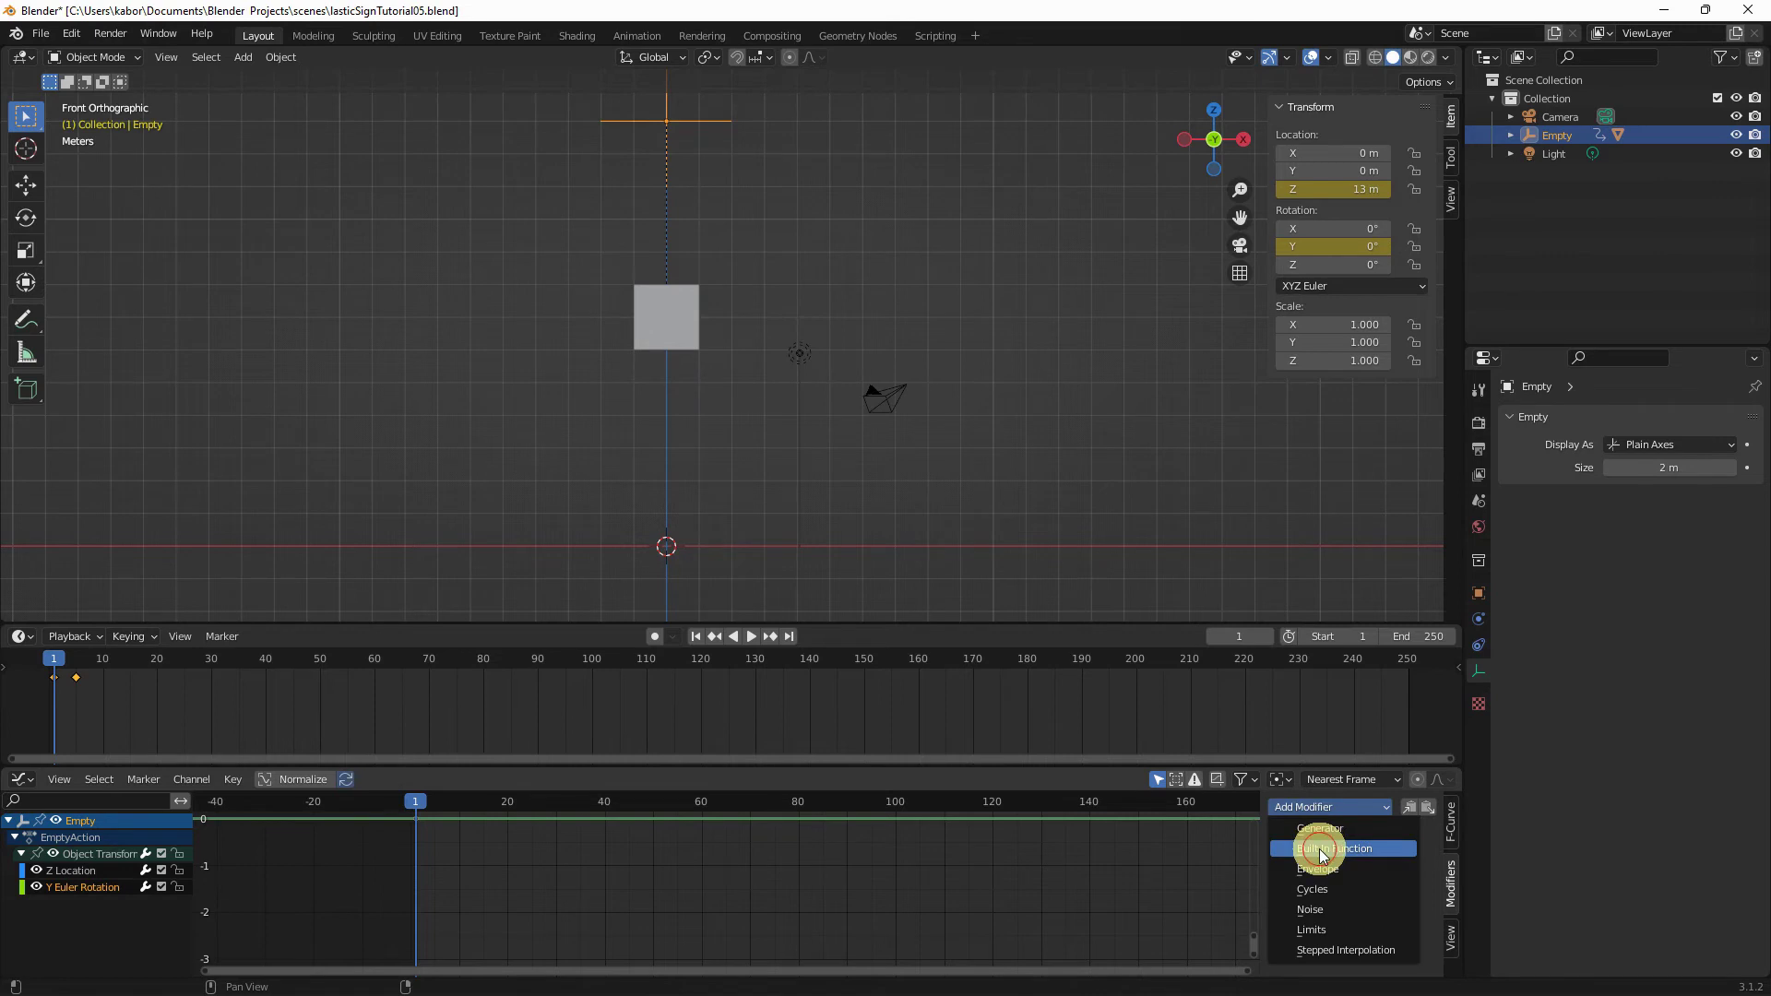
{"action": "left_click", "coordinate": [1323, 848]}
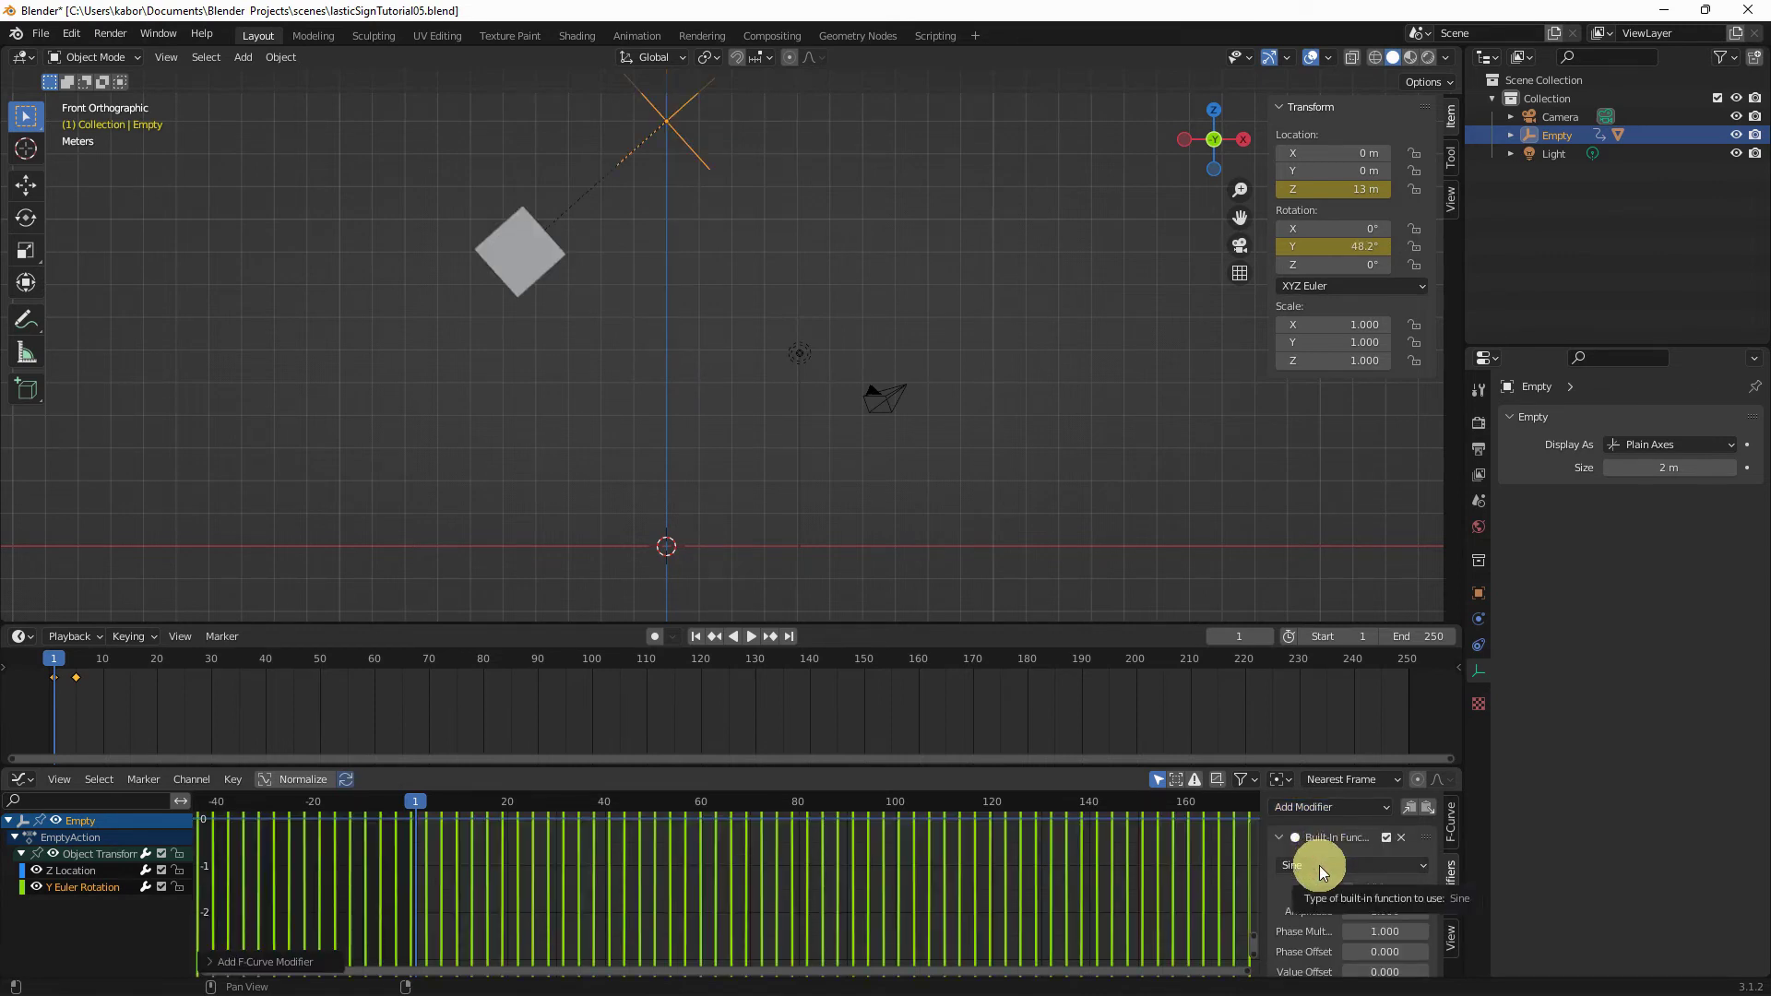
{"action": "left_click", "coordinate": [751, 637]}
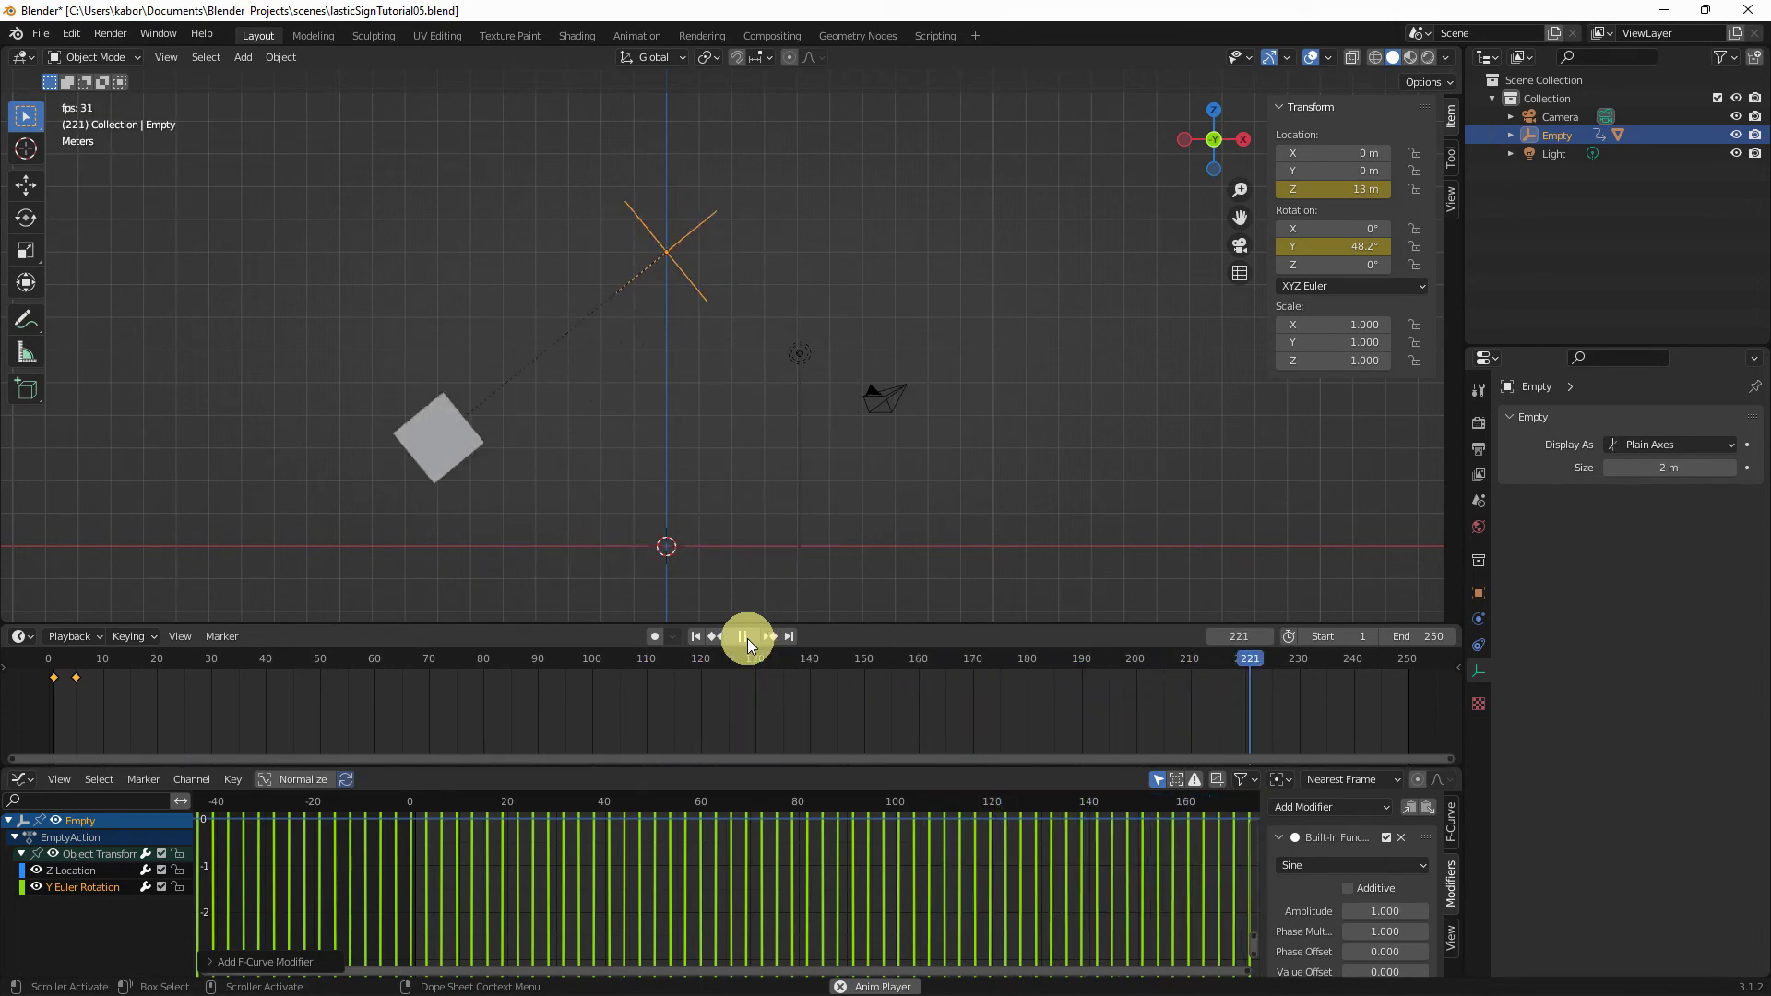
{"action": "key", "text": "Escape"}
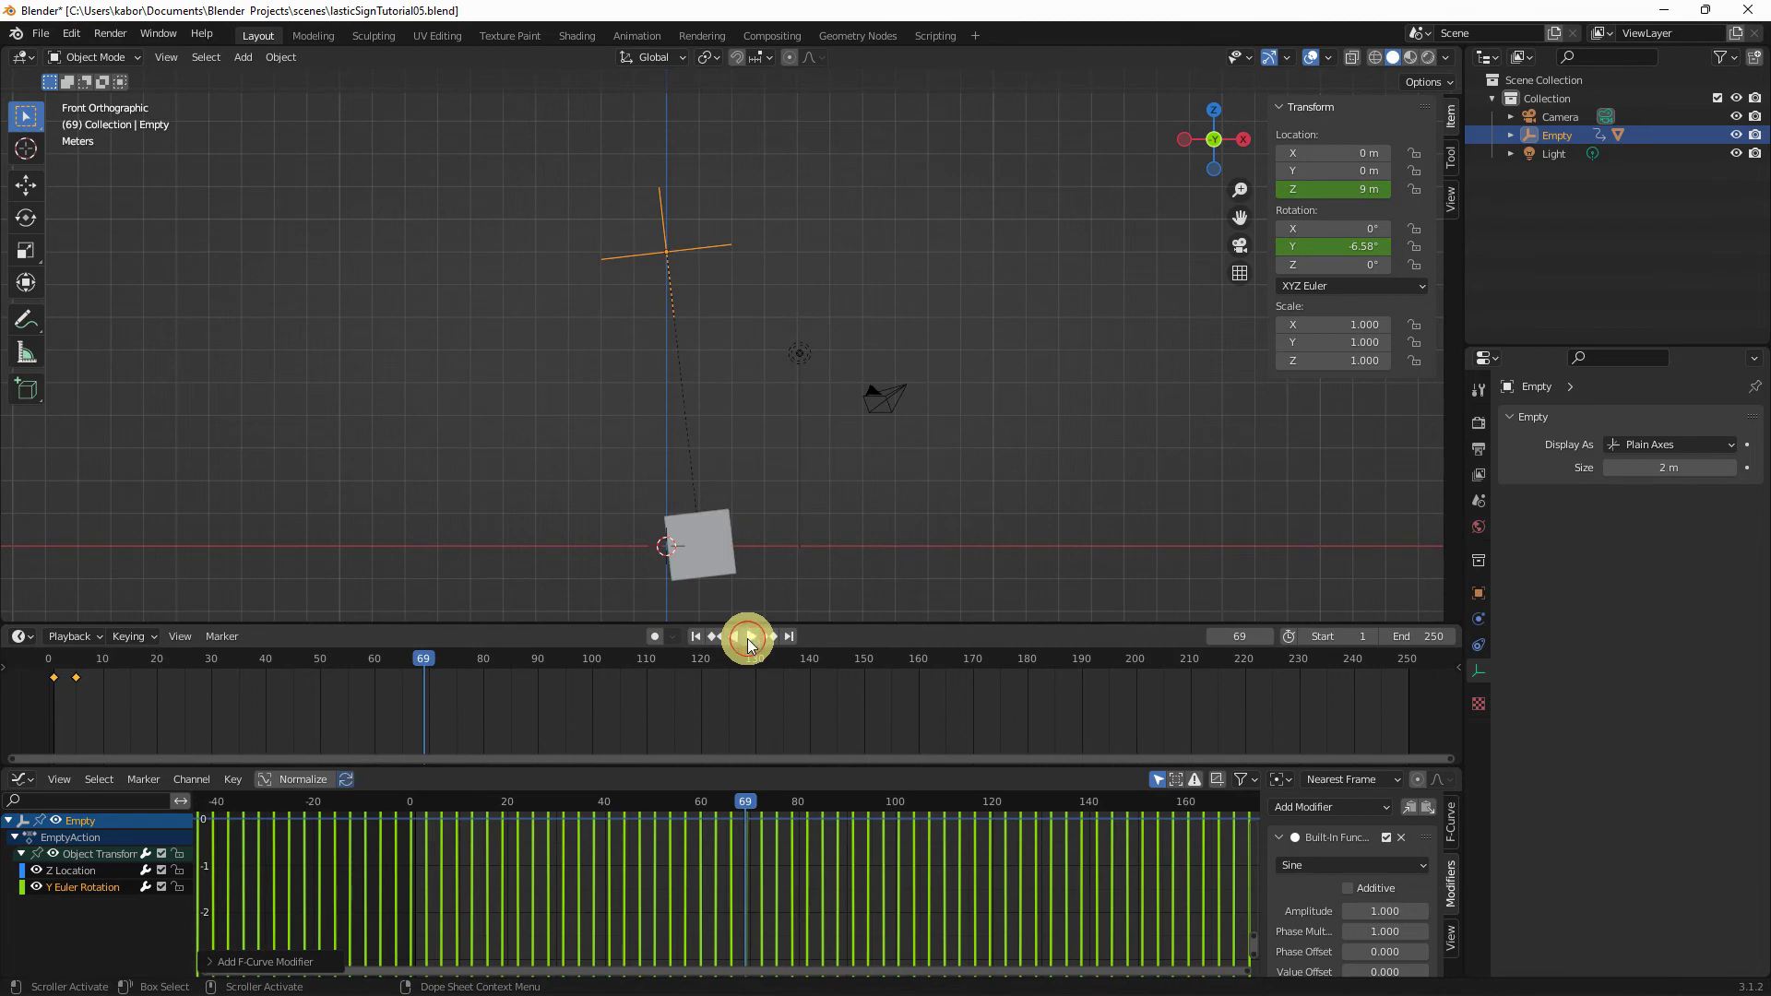
Step: Set the sine modifier's amplitude to 0.15 and its phase multiplier to 0.15
{"action": "left_click", "coordinate": [1366, 910]}
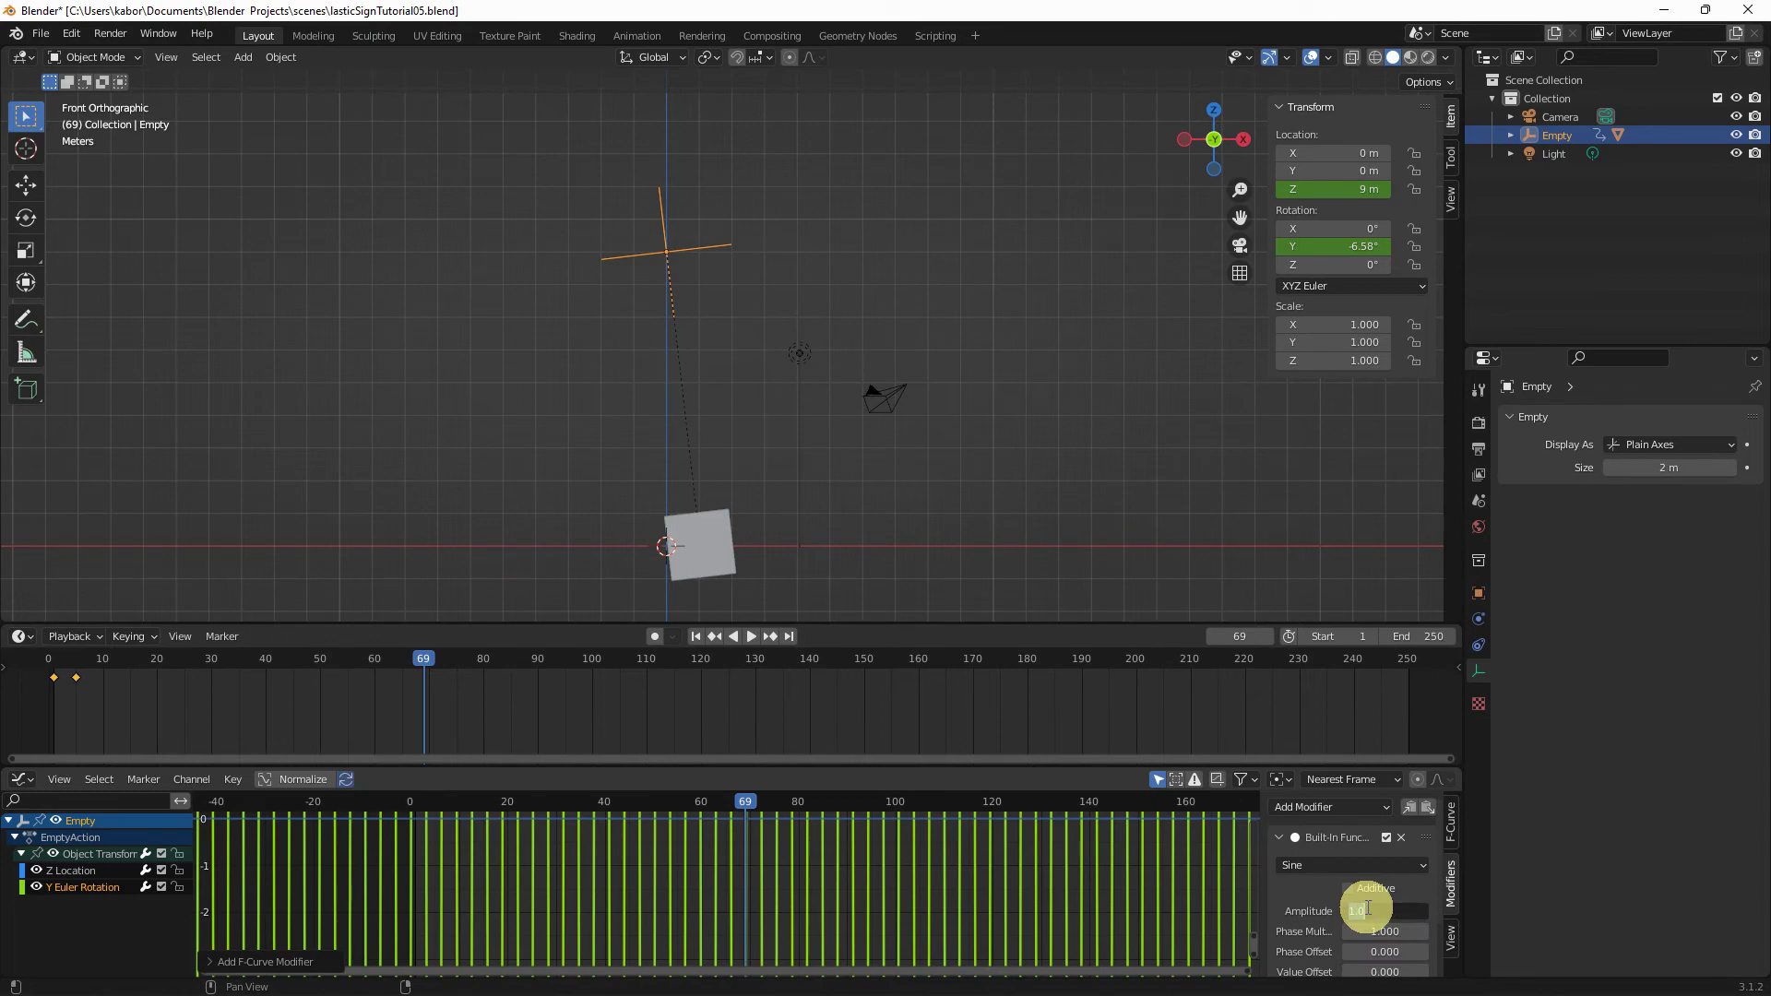
{"action": "type", "text": "0.15"}
{"action": "key", "text": "Return"}
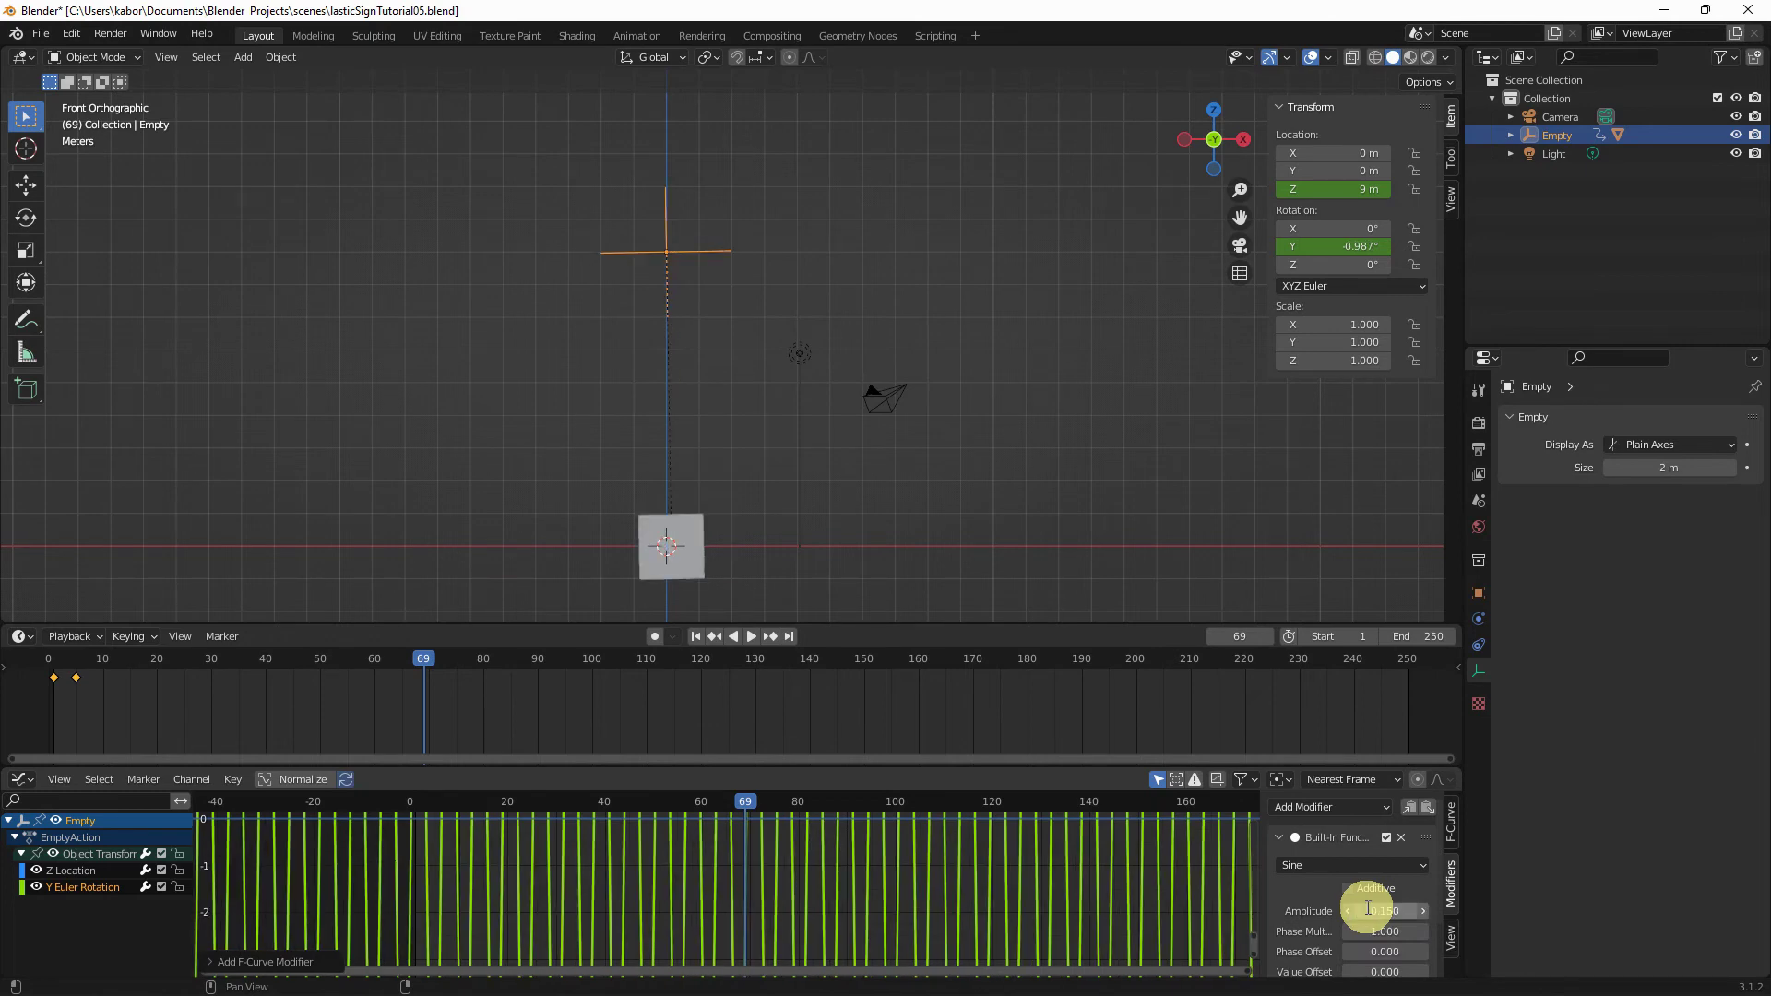
{"action": "left_click", "coordinate": [1371, 933]}
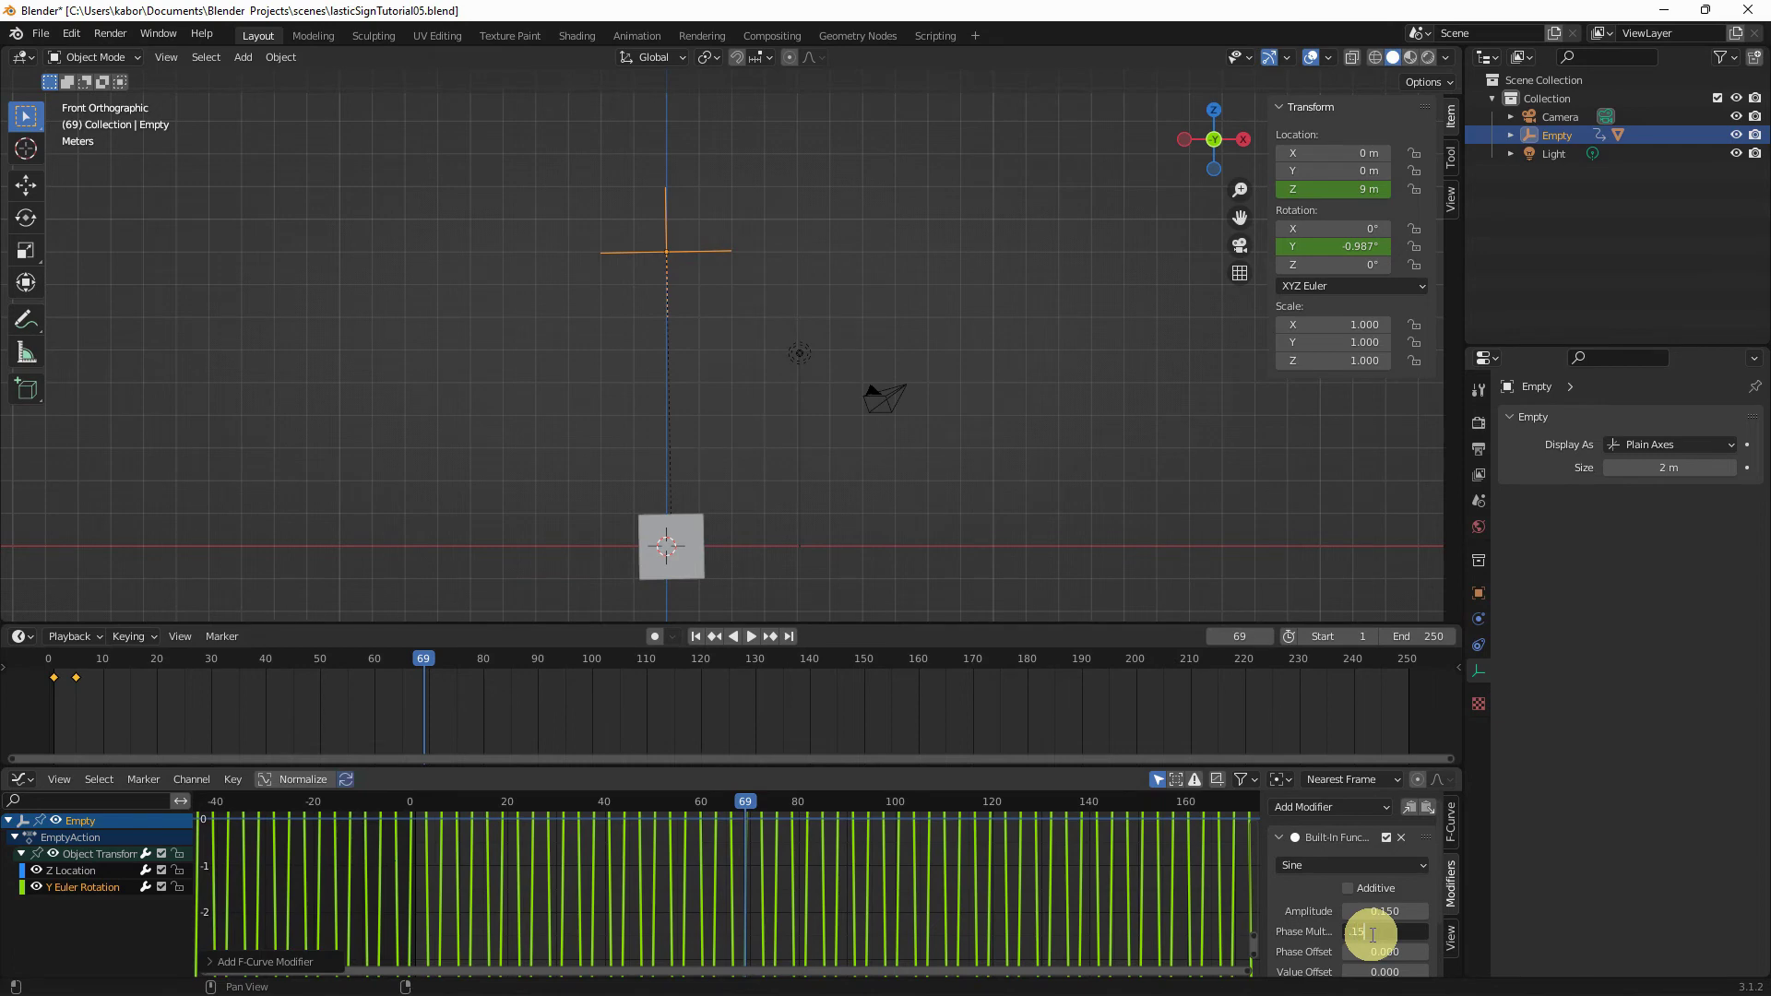
{"action": "key", "text": "Return"}
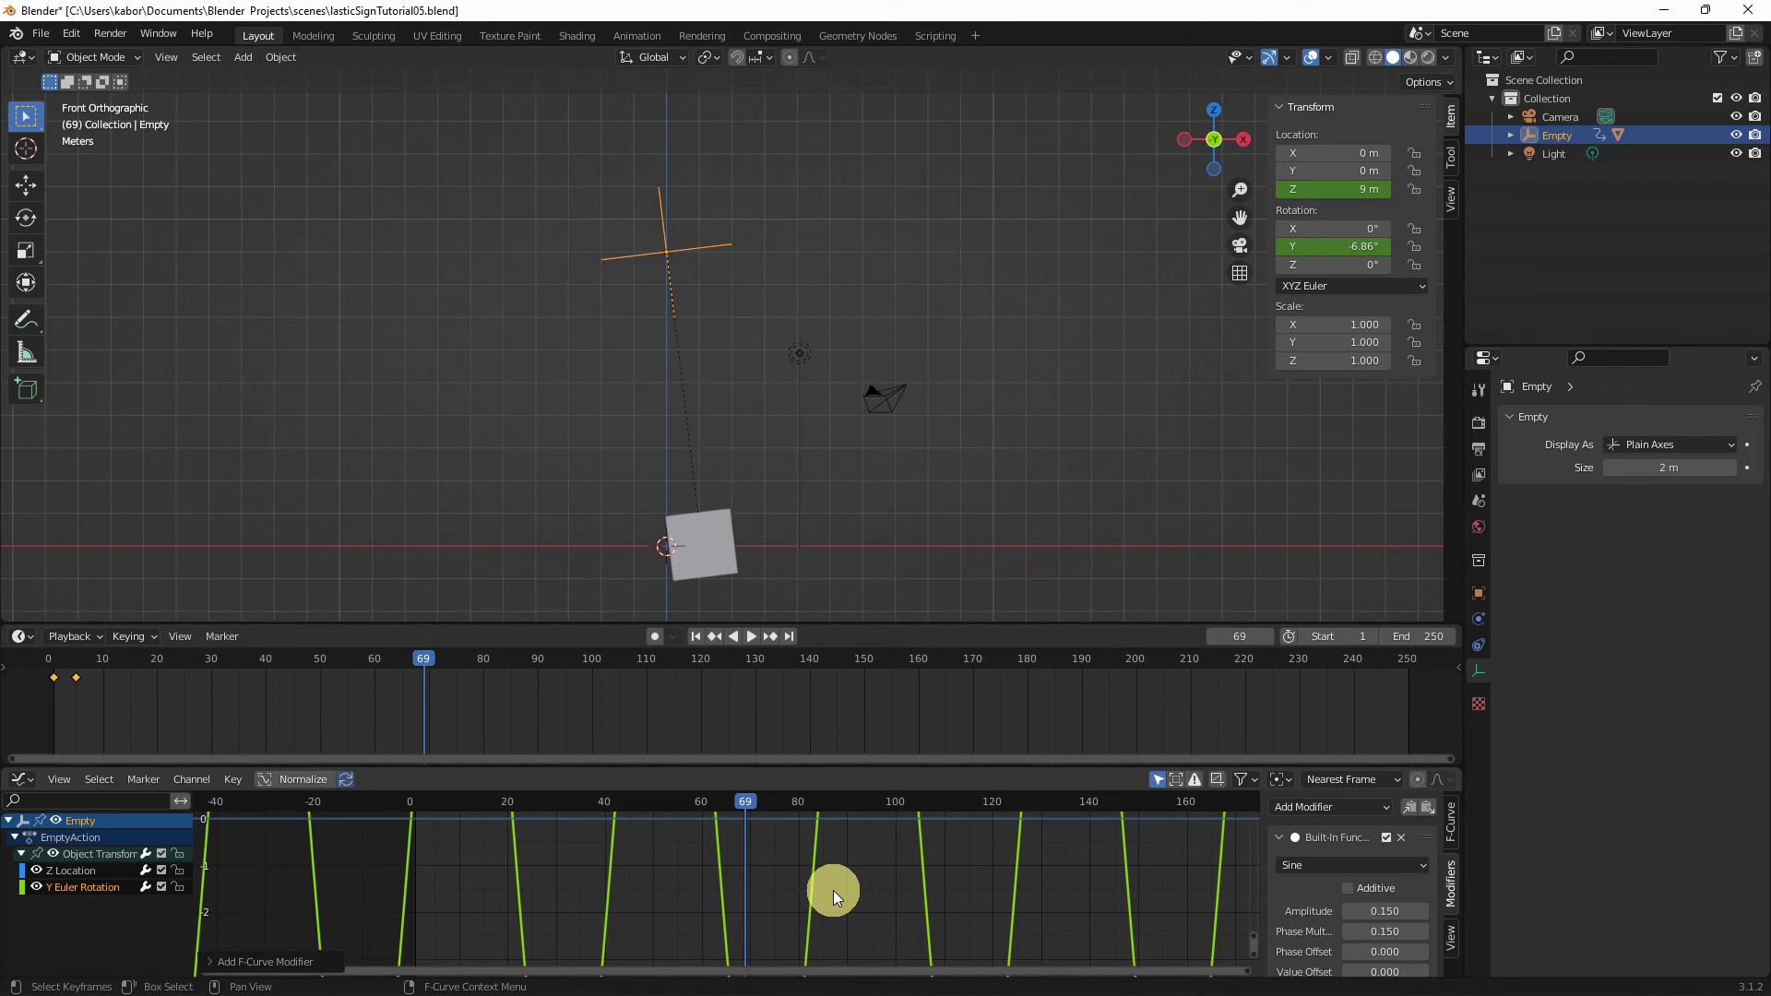
Step: Examine the full sine wave of the Y Euler Rotation curve and play back the swing from the first frame
{"action": "scroll", "coordinate": [833, 889], "scroll_direction": "down", "scroll_amount": 3}
{"action": "middle_click_drag", "start_coordinate": [827, 889], "coordinate": [650, 898]}
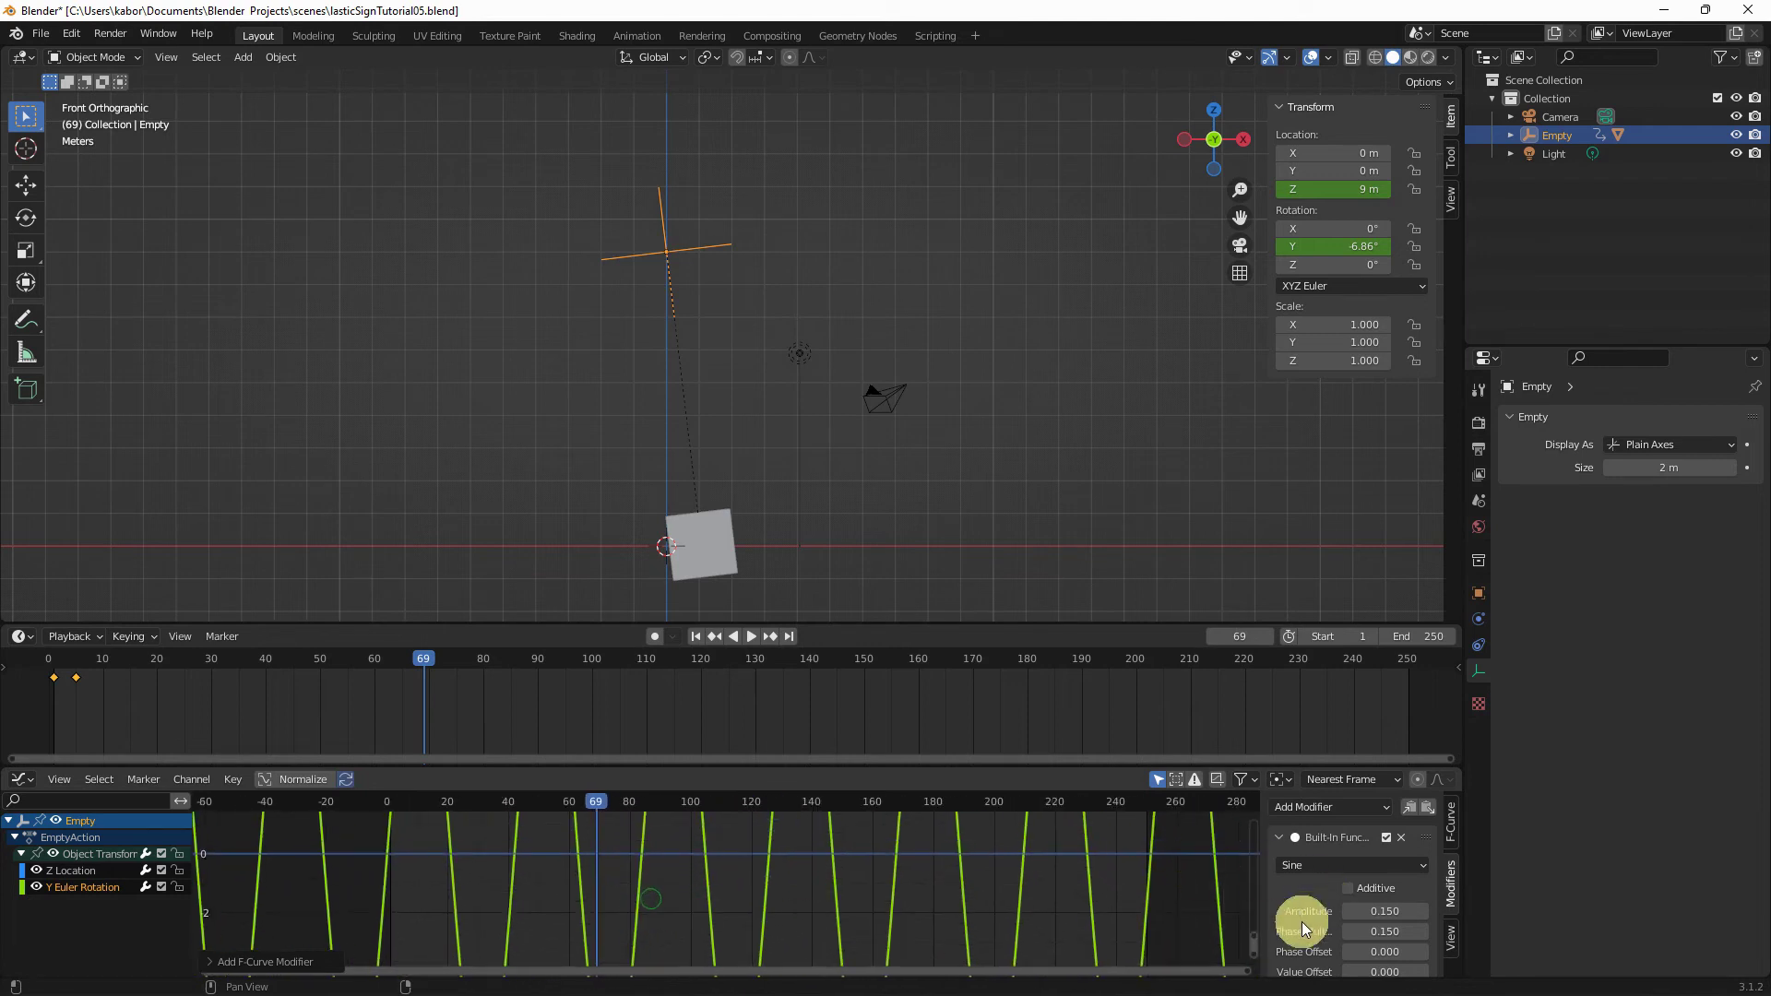
{"action": "left_click_drag", "start_coordinate": [1254, 933], "coordinate": [1244, 779]}
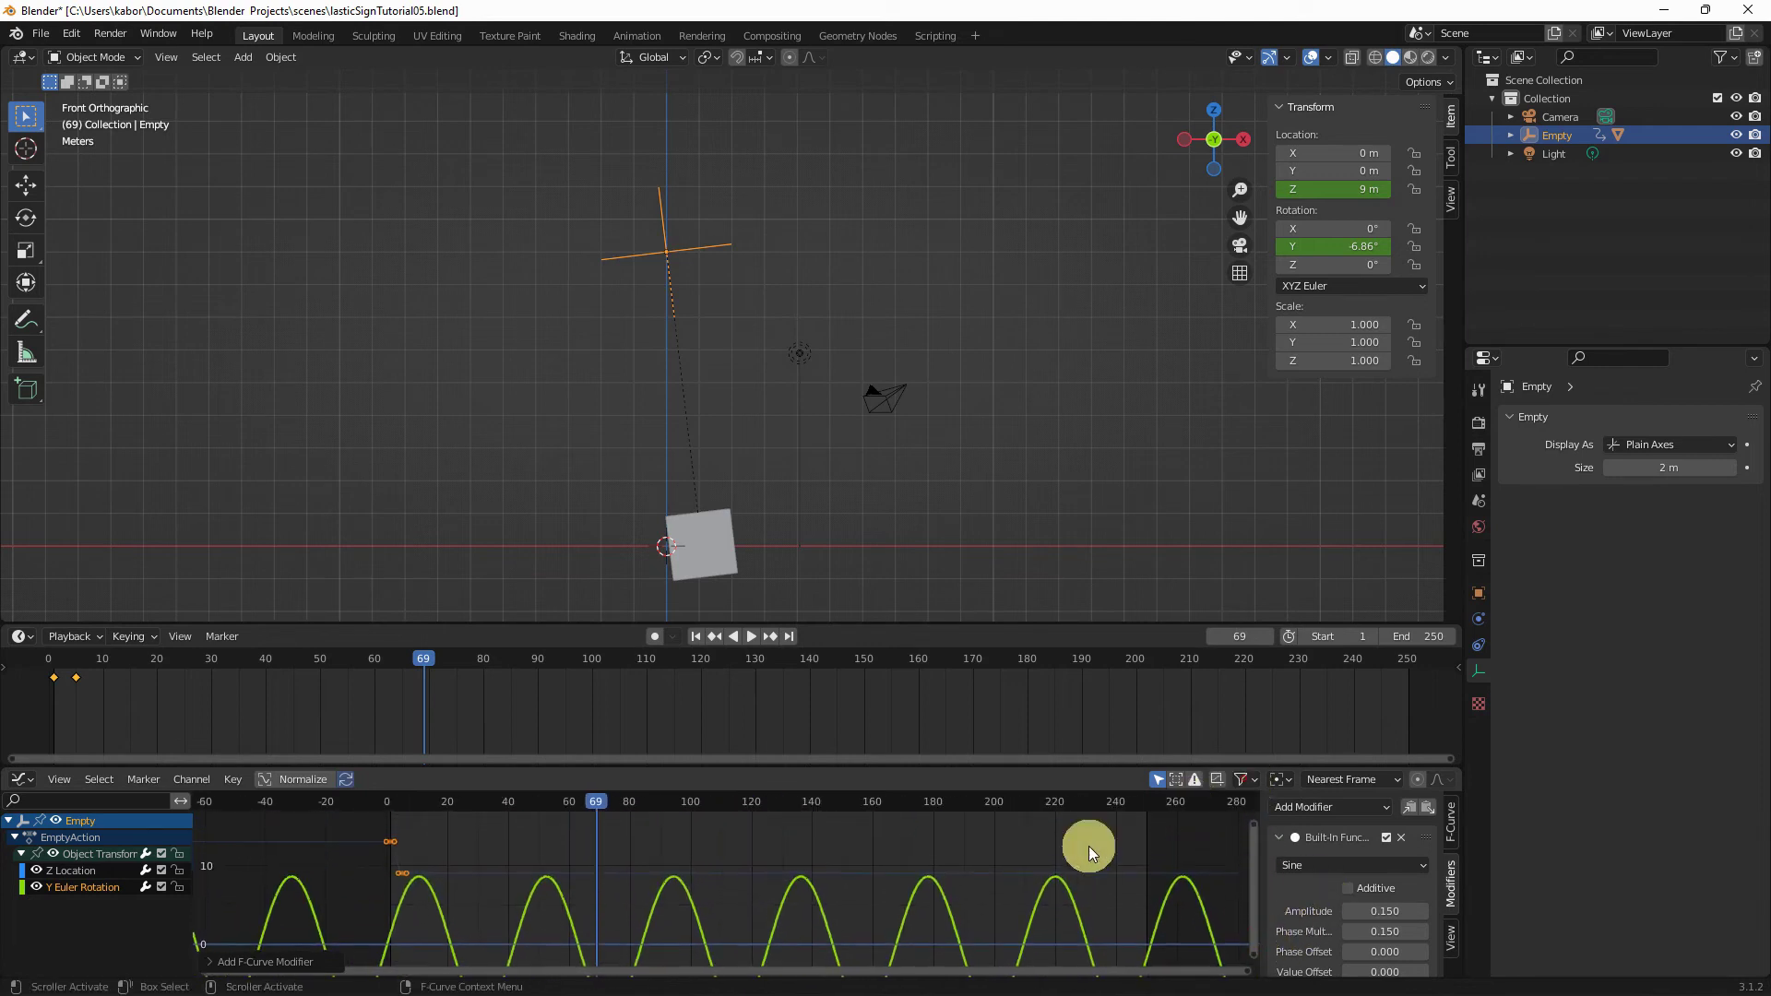
{"action": "middle_click_drag", "start_coordinate": [912, 937], "coordinate": [918, 876]}
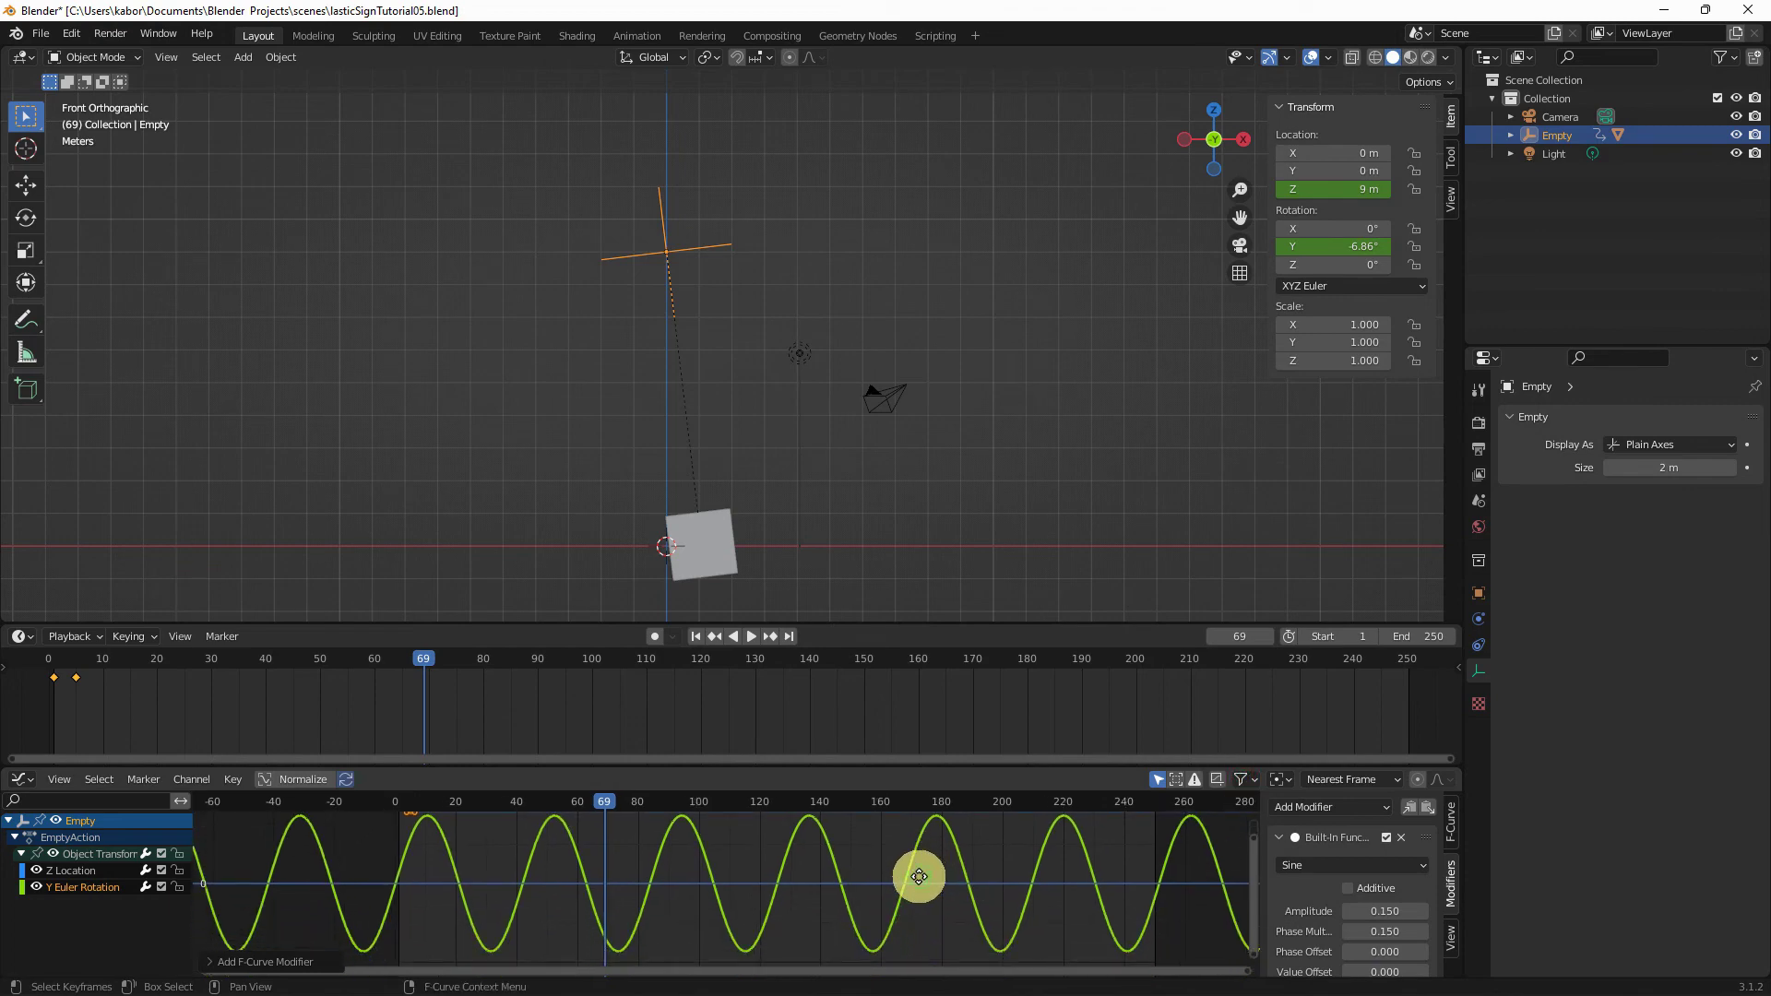
{"action": "left_click", "coordinate": [697, 636]}
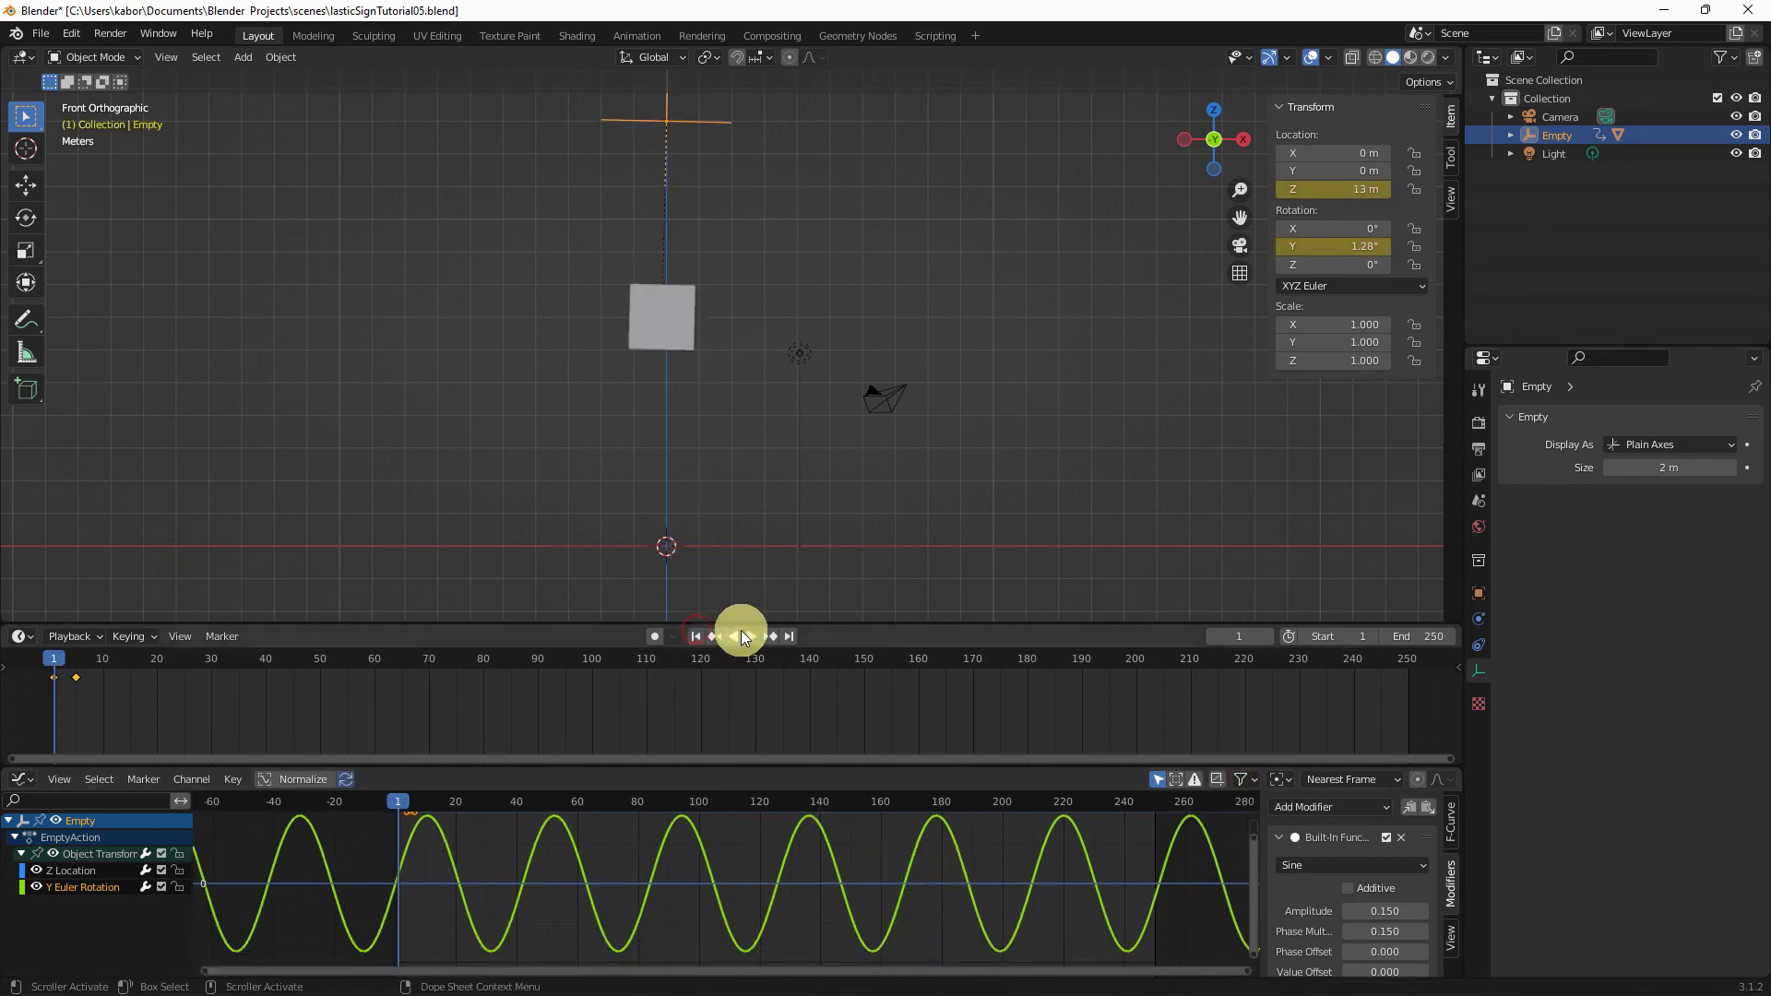
{"action": "left_click", "coordinate": [751, 635]}
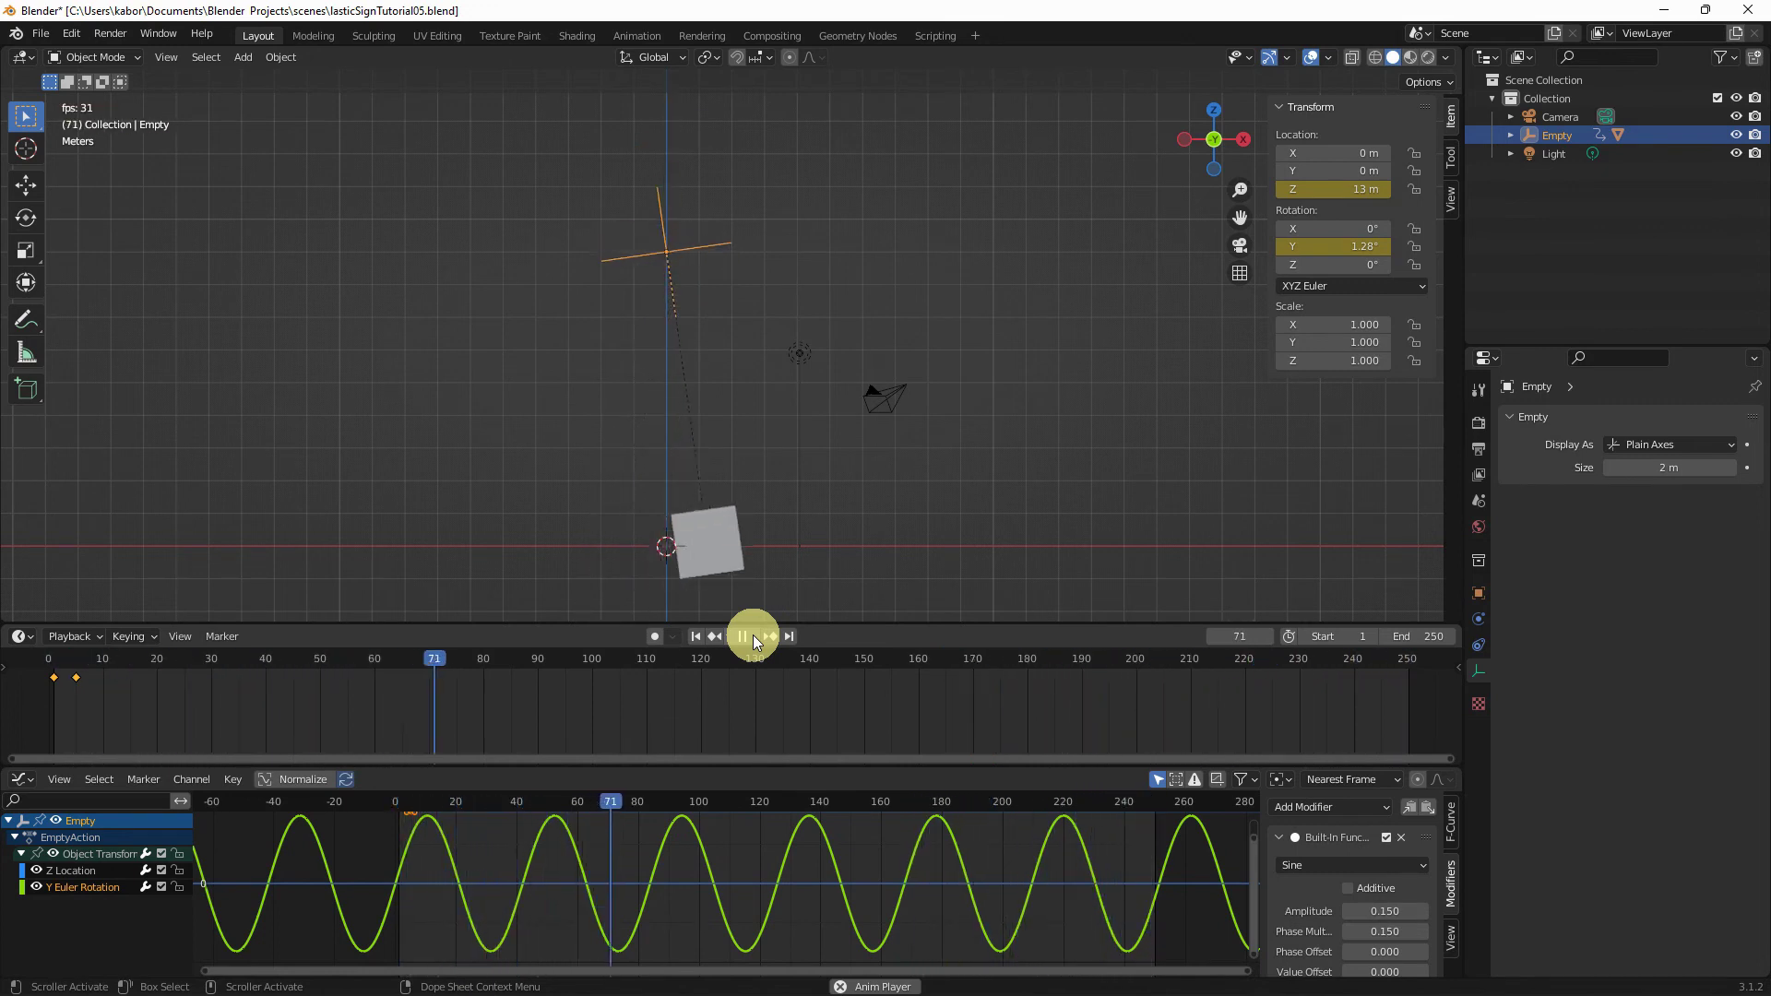
{"action": "left_click", "coordinate": [743, 636]}
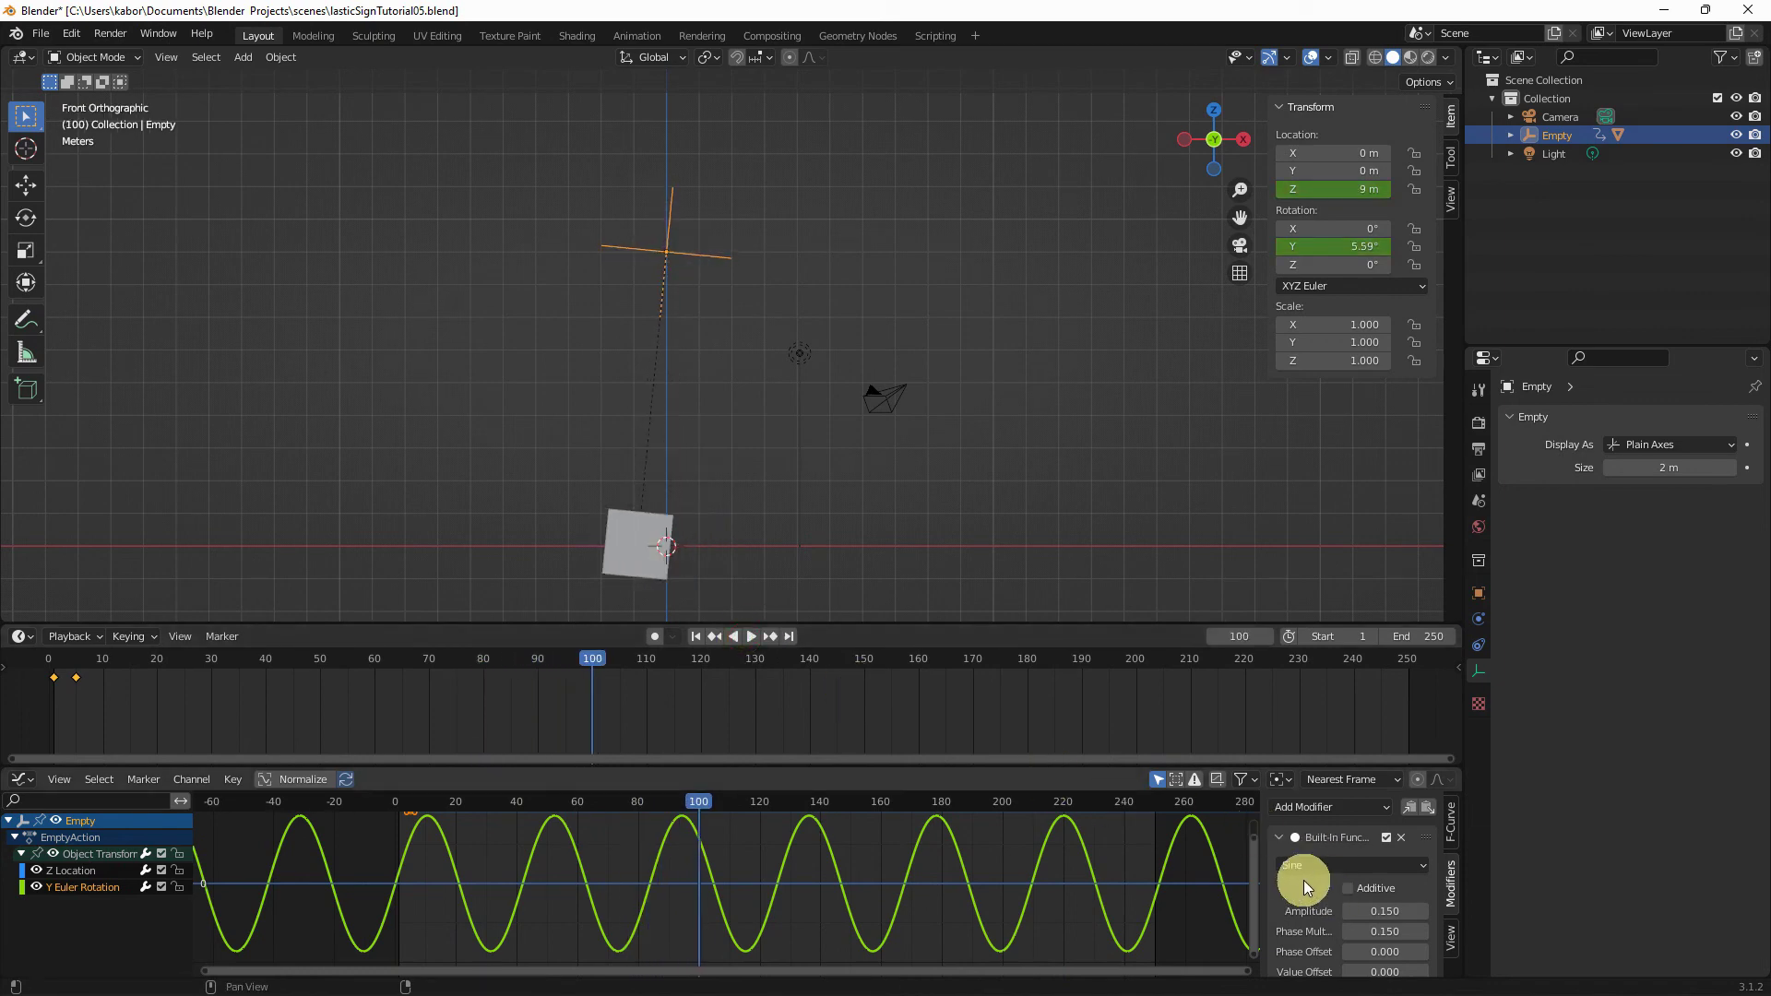
Step: Restrict the sine modifier's frame range to end at frame 180 and play back the animation
{"action": "scroll", "coordinate": [1306, 886], "scroll_direction": "down", "scroll_amount": 2}
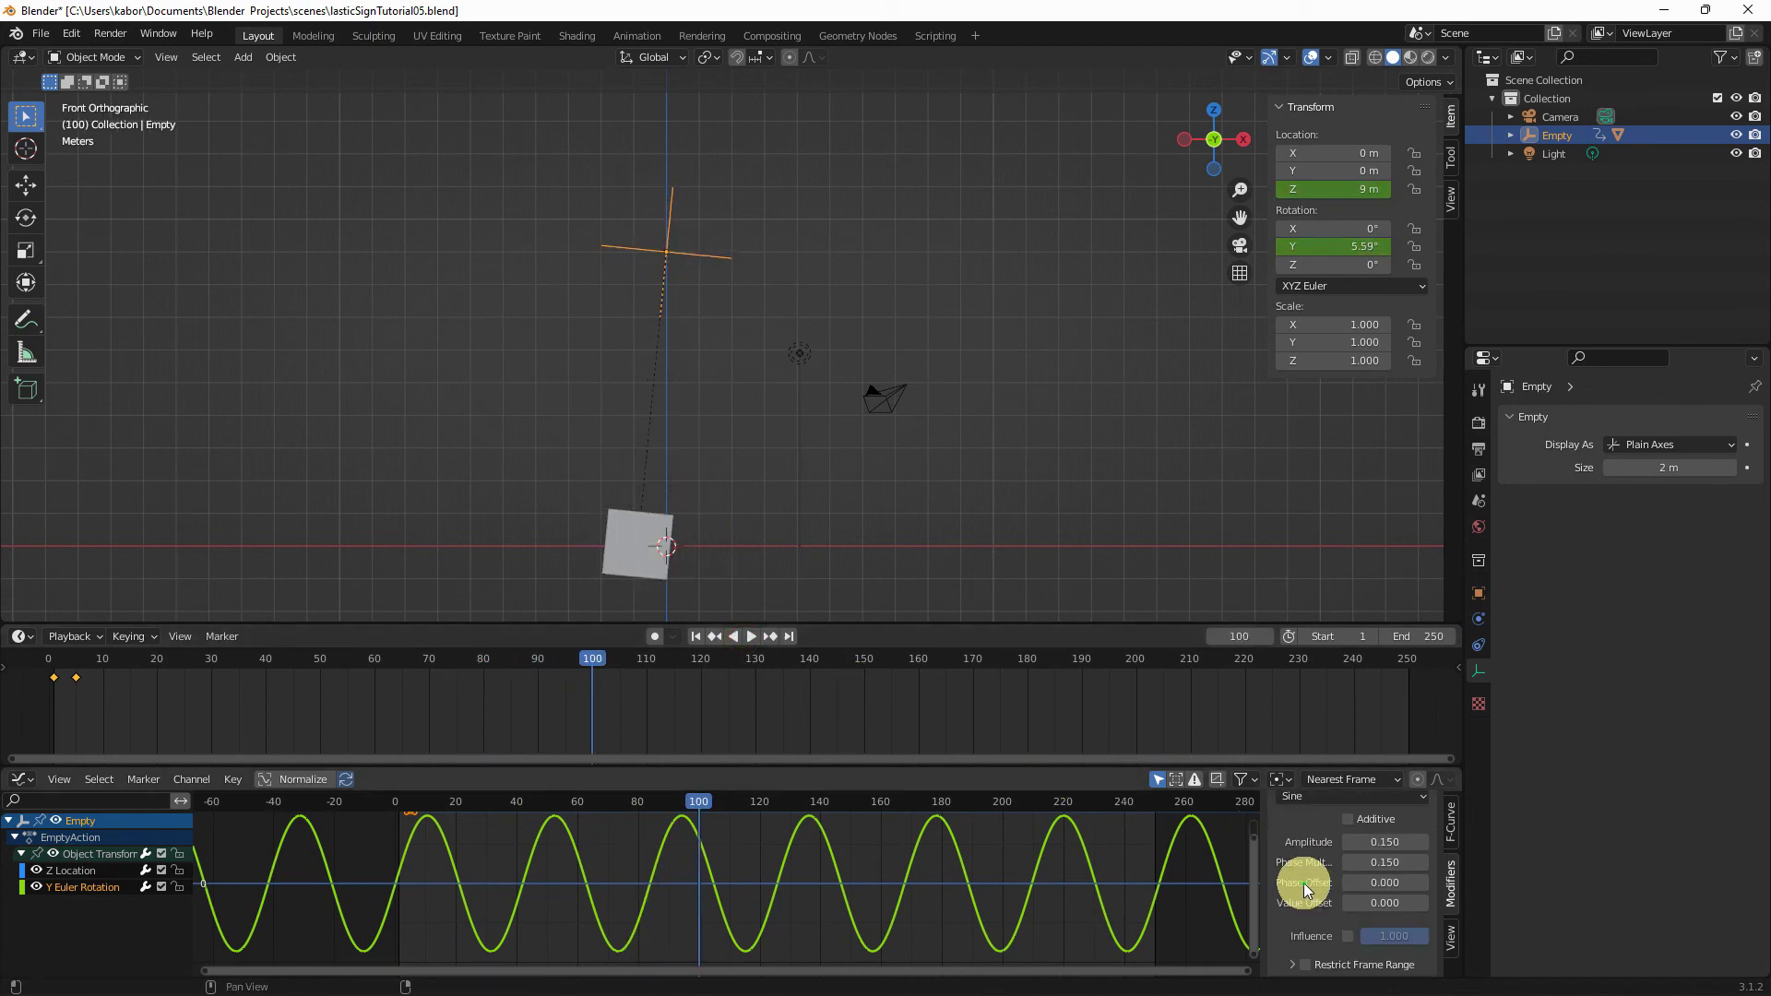
{"action": "left_click", "coordinate": [1306, 968]}
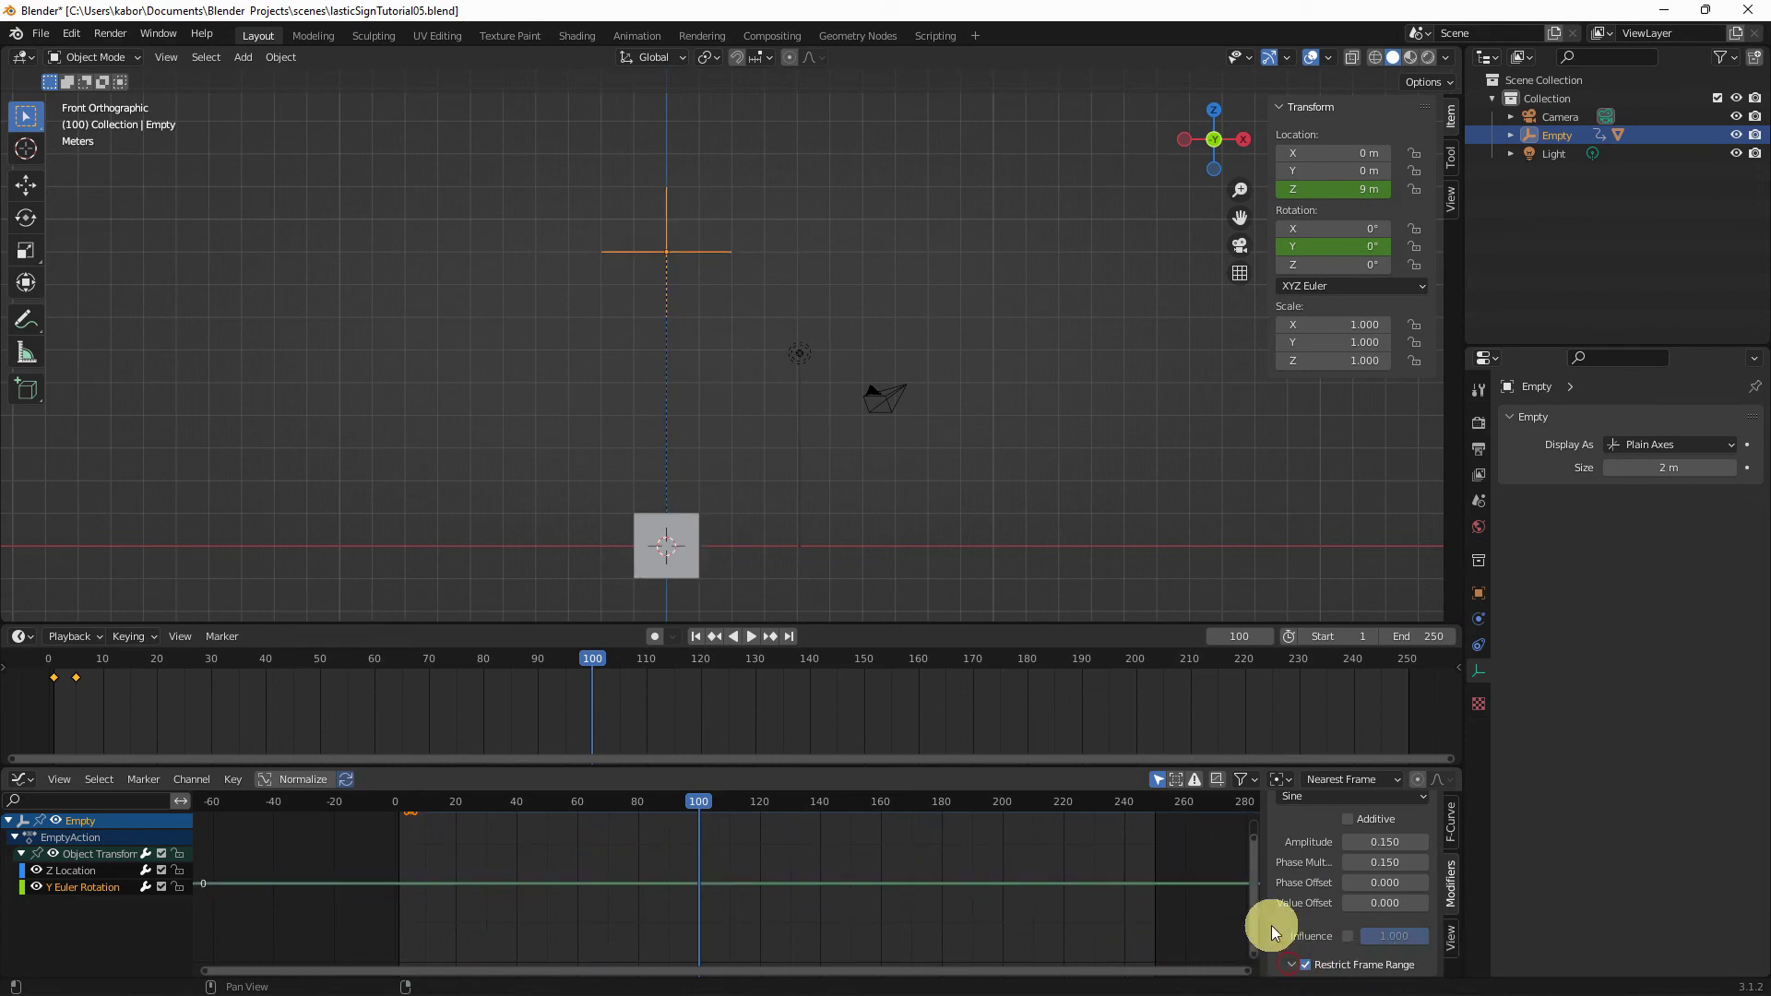
{"action": "scroll", "coordinate": [1271, 926], "scroll_direction": "down", "scroll_amount": 3}
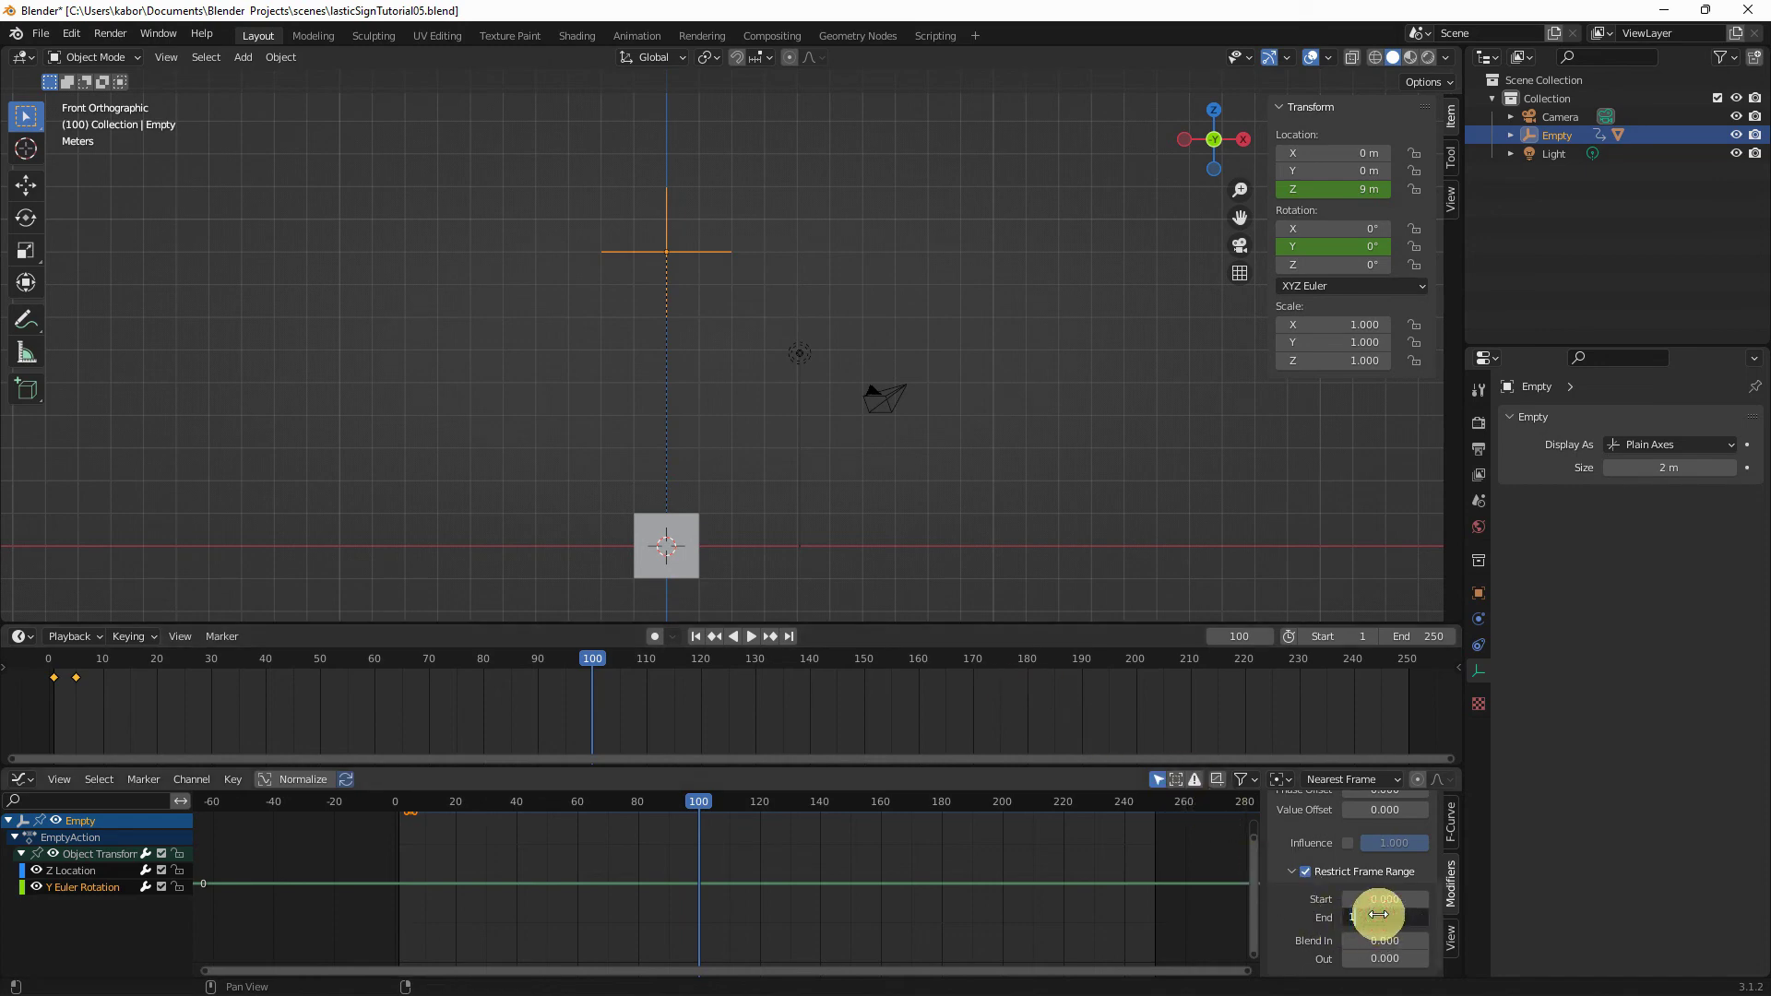
{"action": "key", "text": "Return"}
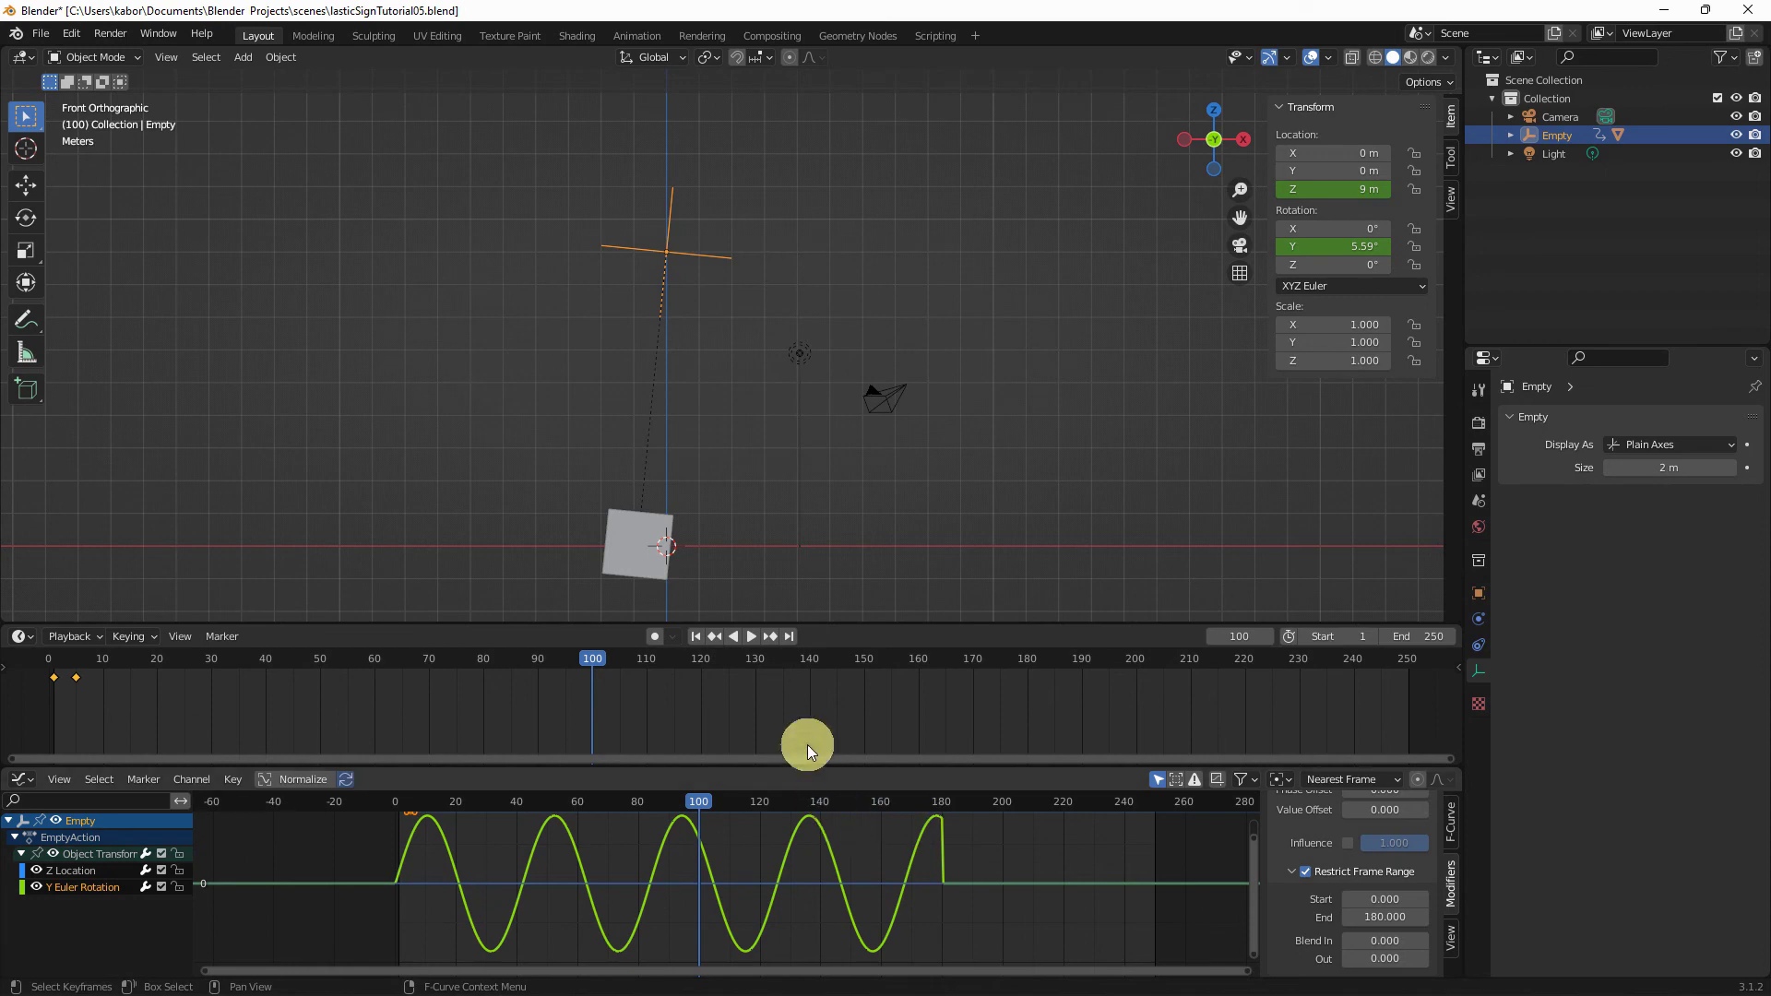
{"action": "left_click", "coordinate": [751, 635]}
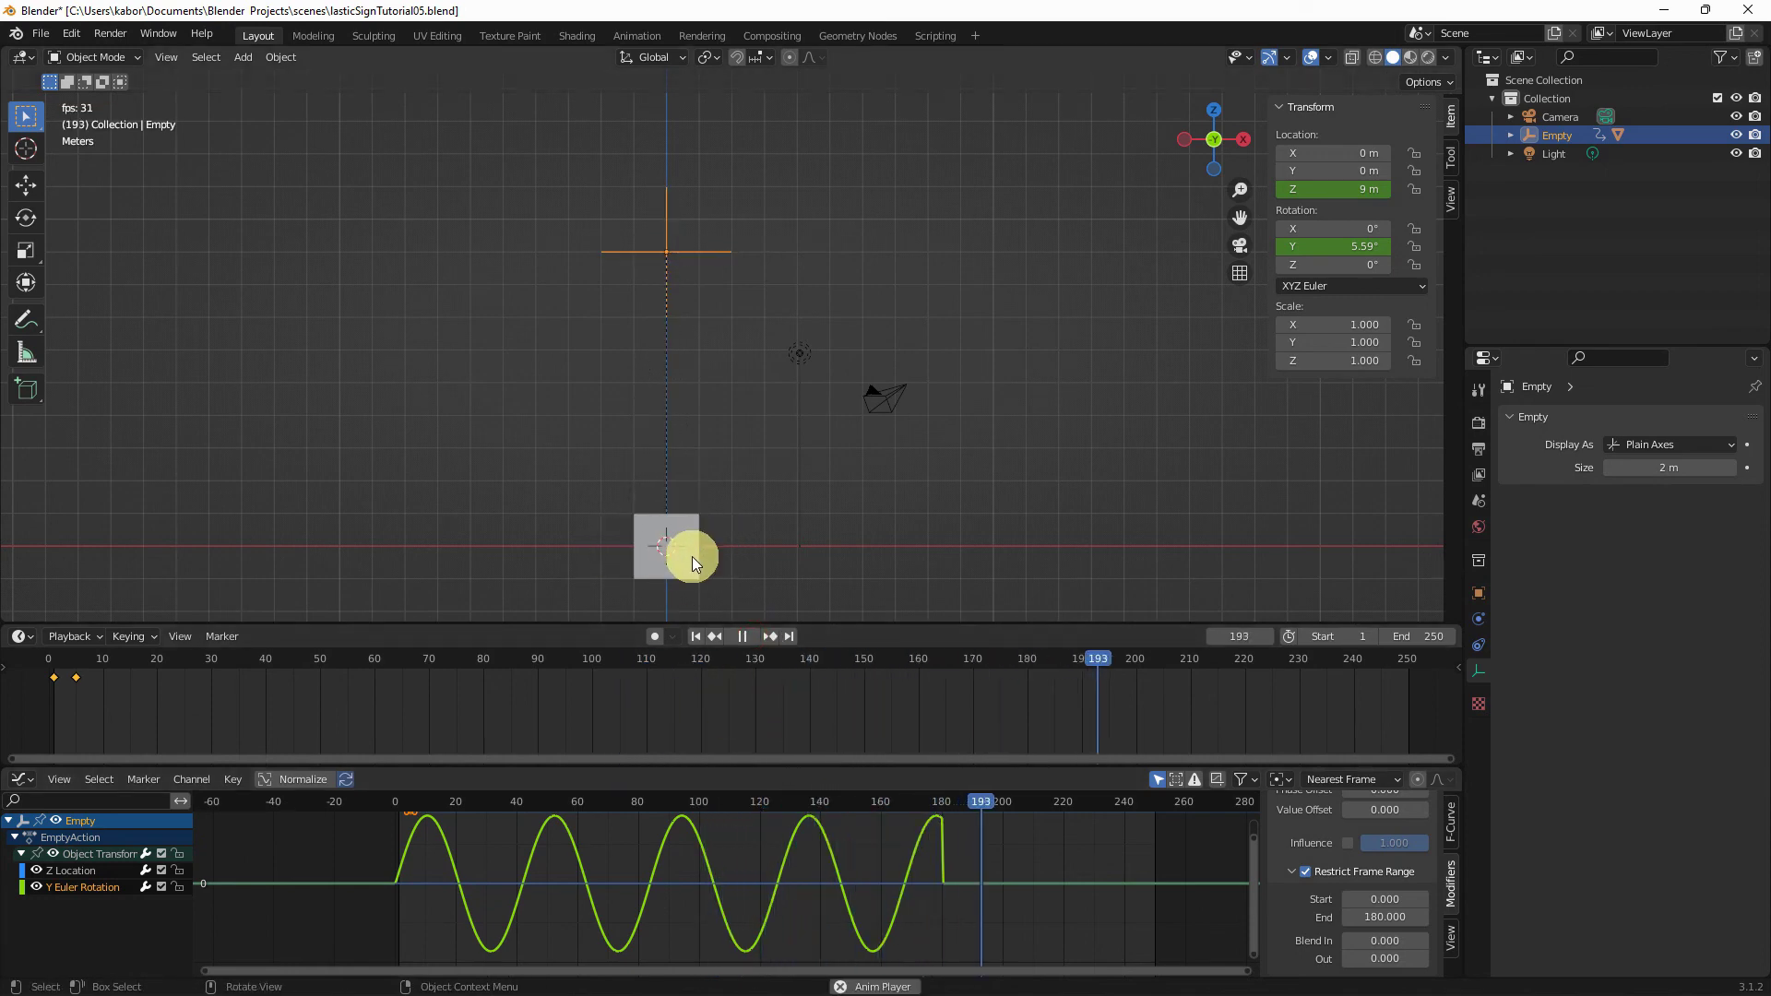
{"action": "left_click", "coordinate": [741, 635]}
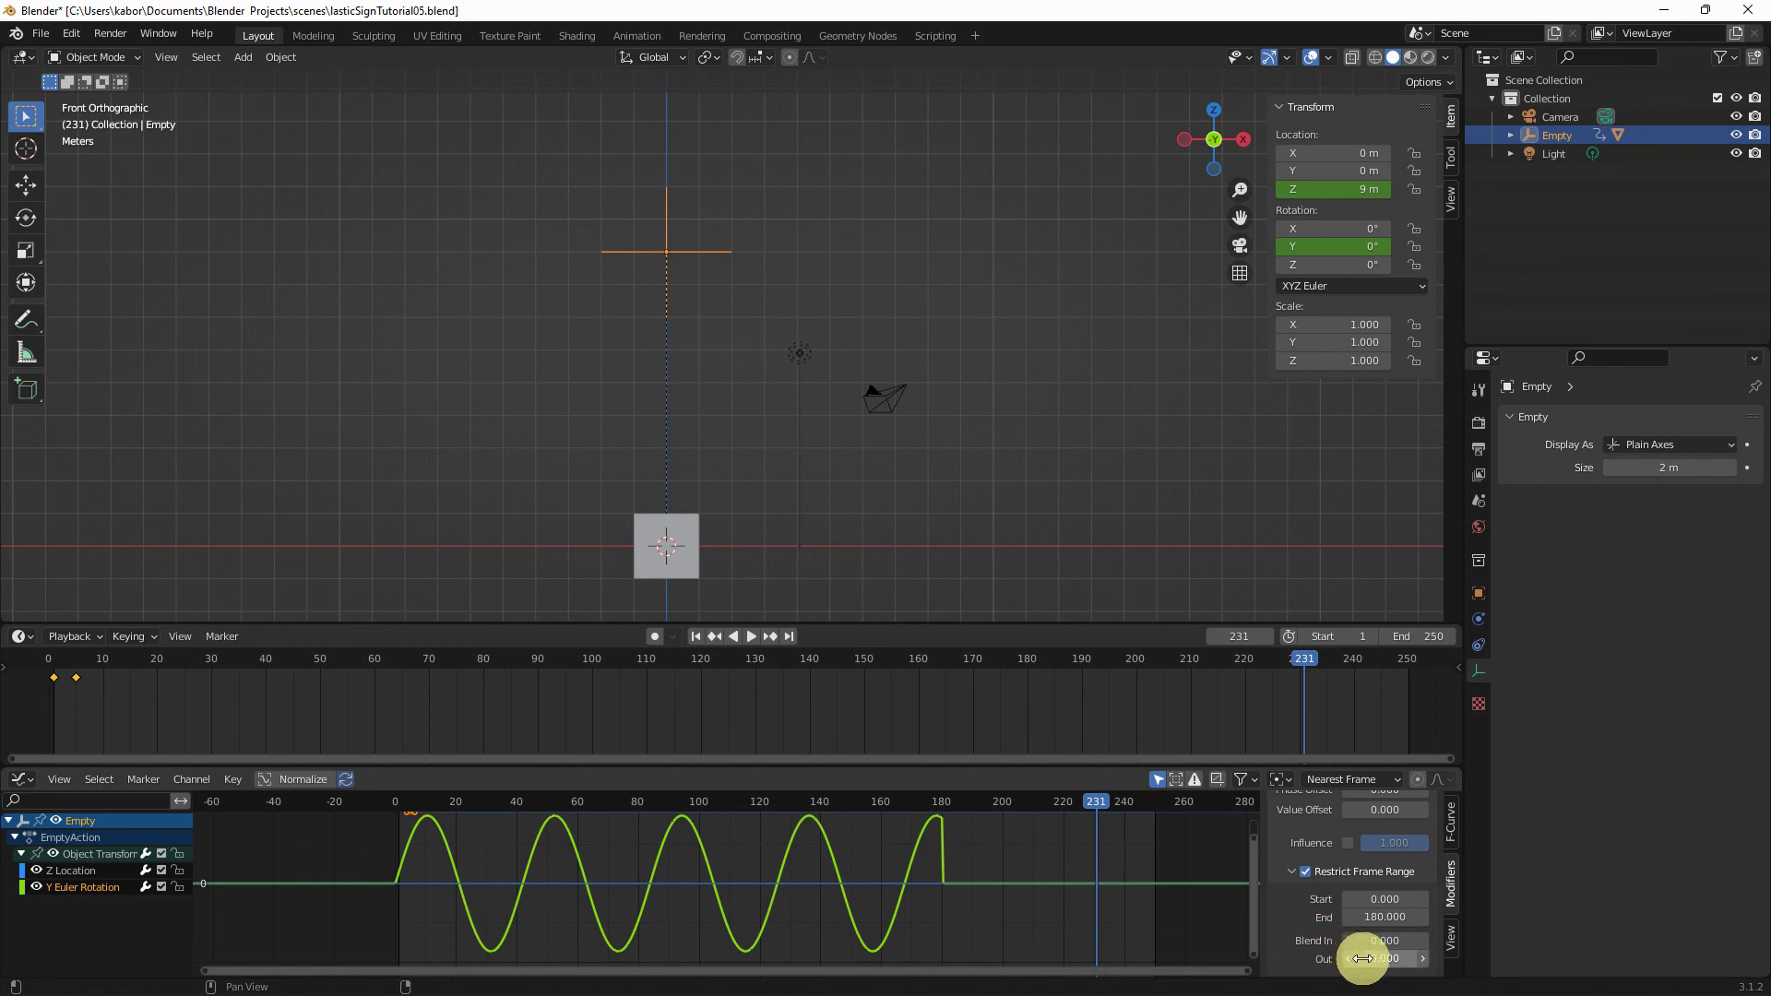
Step: Set the modifier's blend-out to 180 frames and play back the swing from the first frame
{"action": "left_click_drag", "start_coordinate": [1364, 958], "coordinate": [1478, 41]}
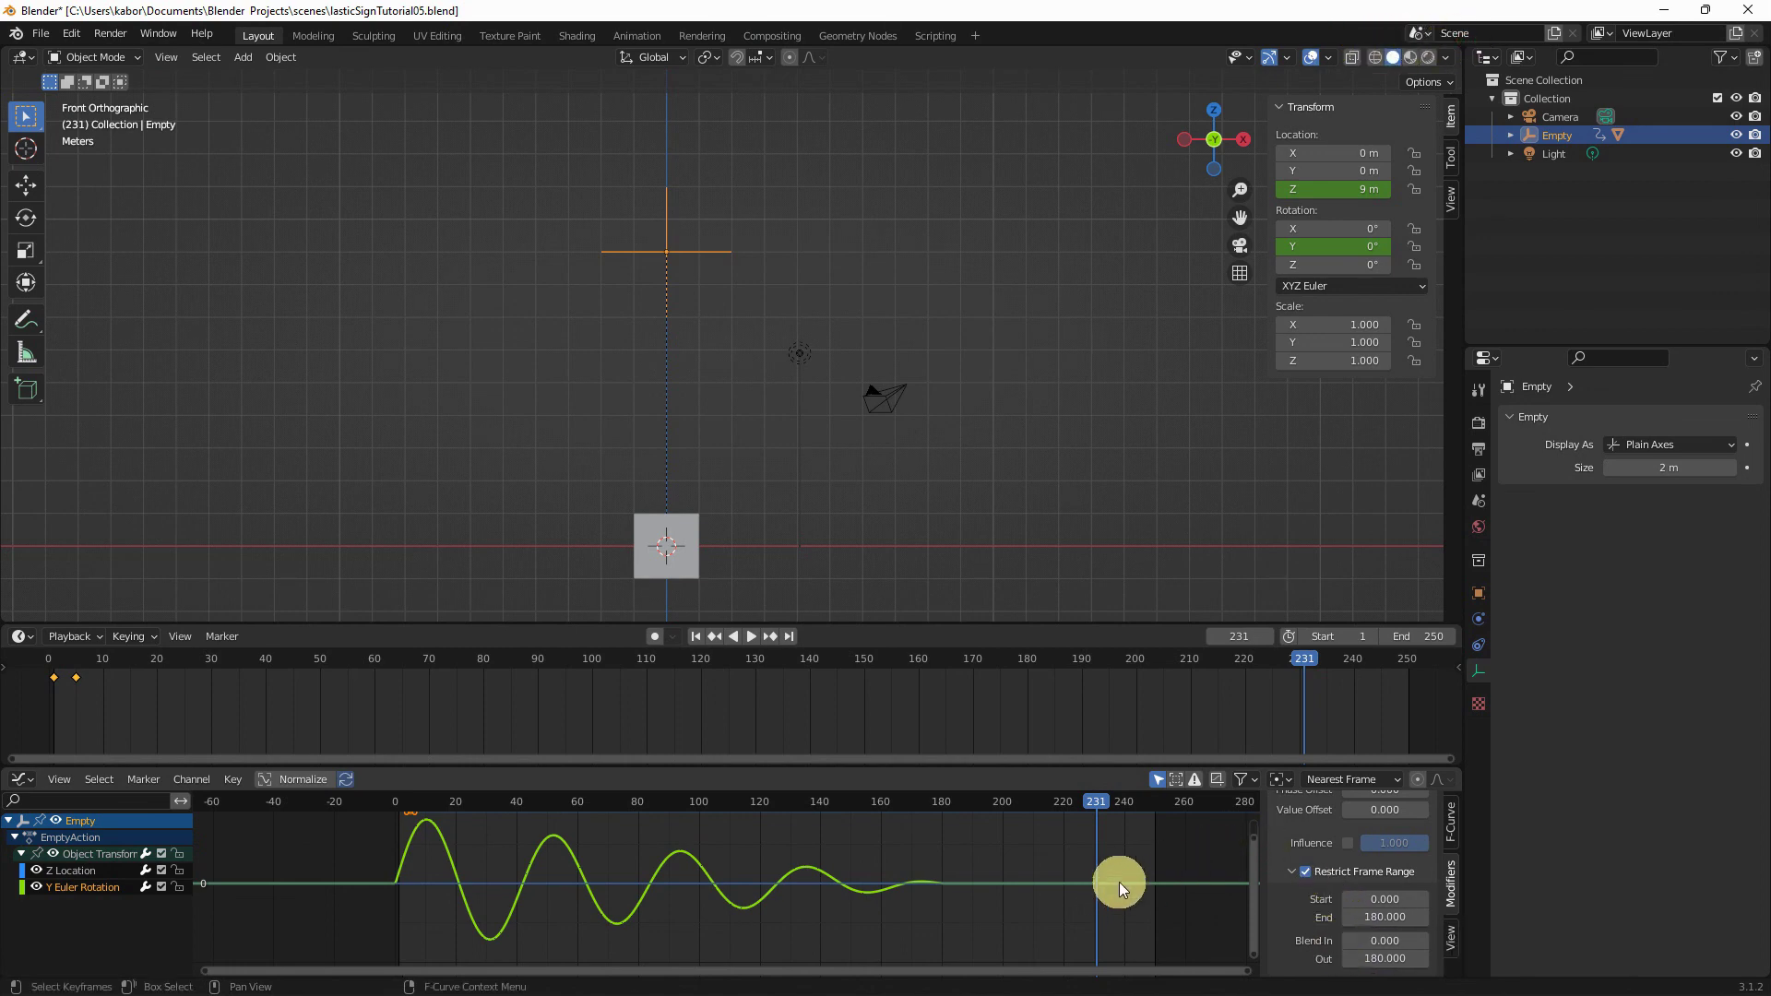
{"action": "left_click", "coordinate": [696, 639]}
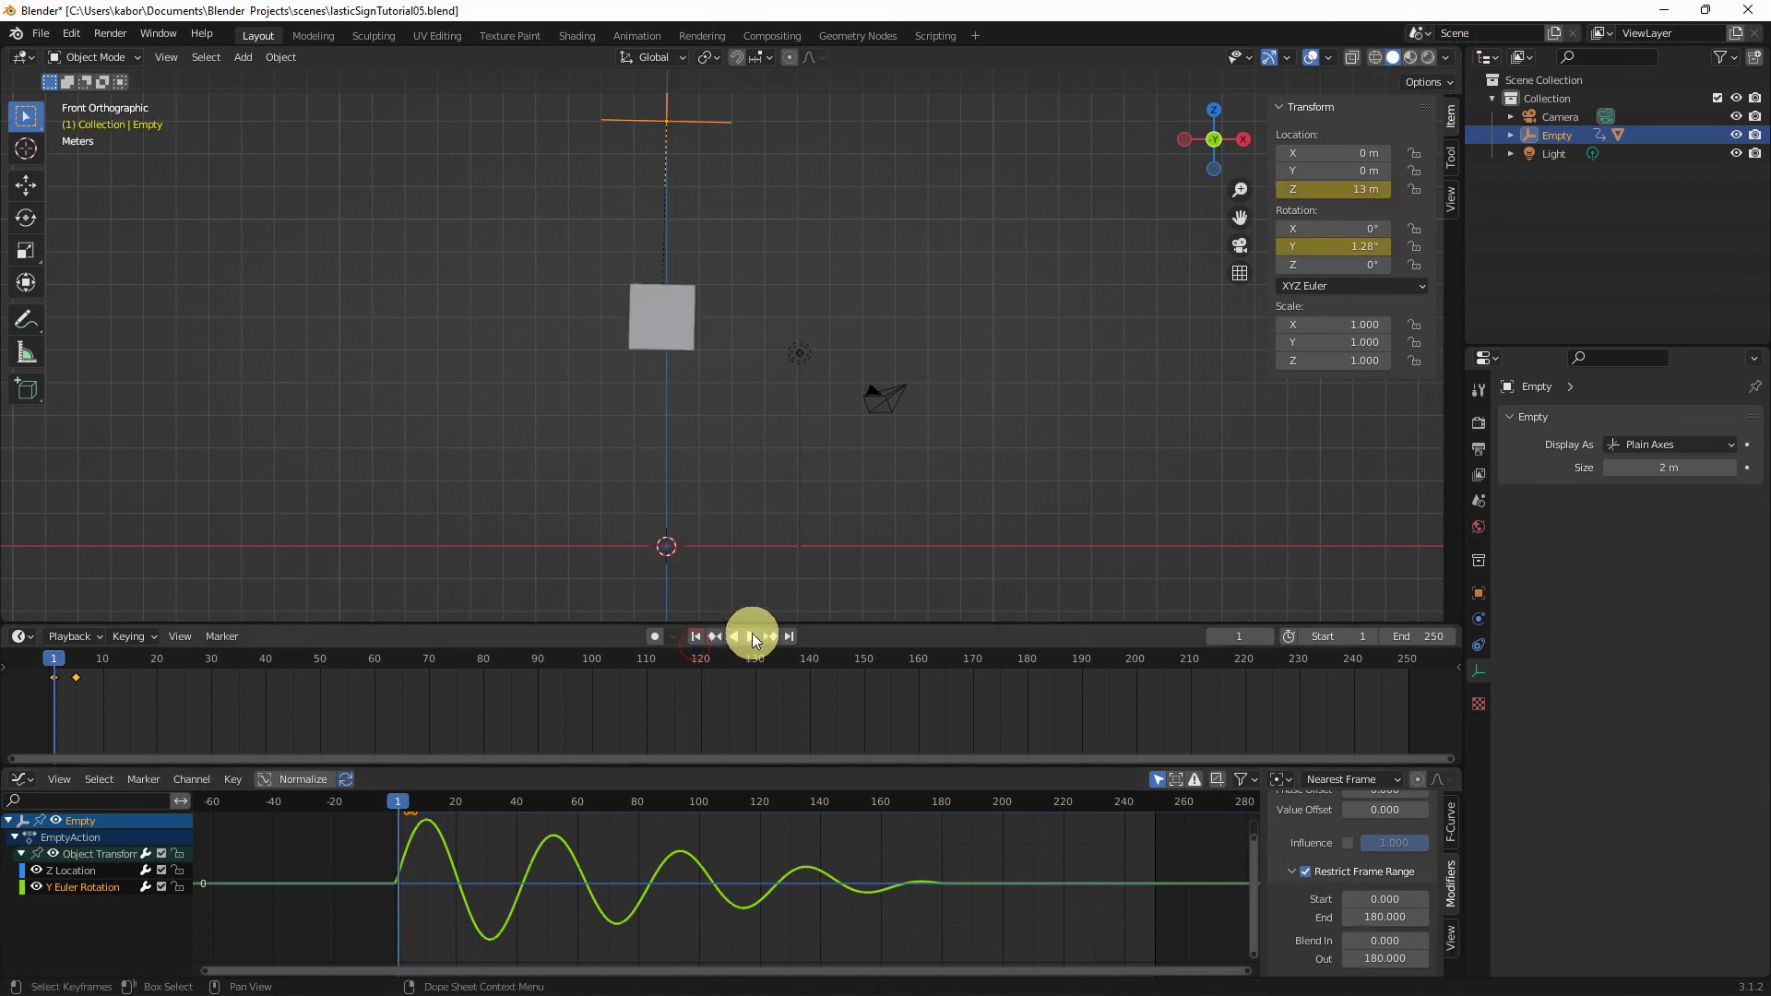
{"action": "left_click", "coordinate": [751, 636]}
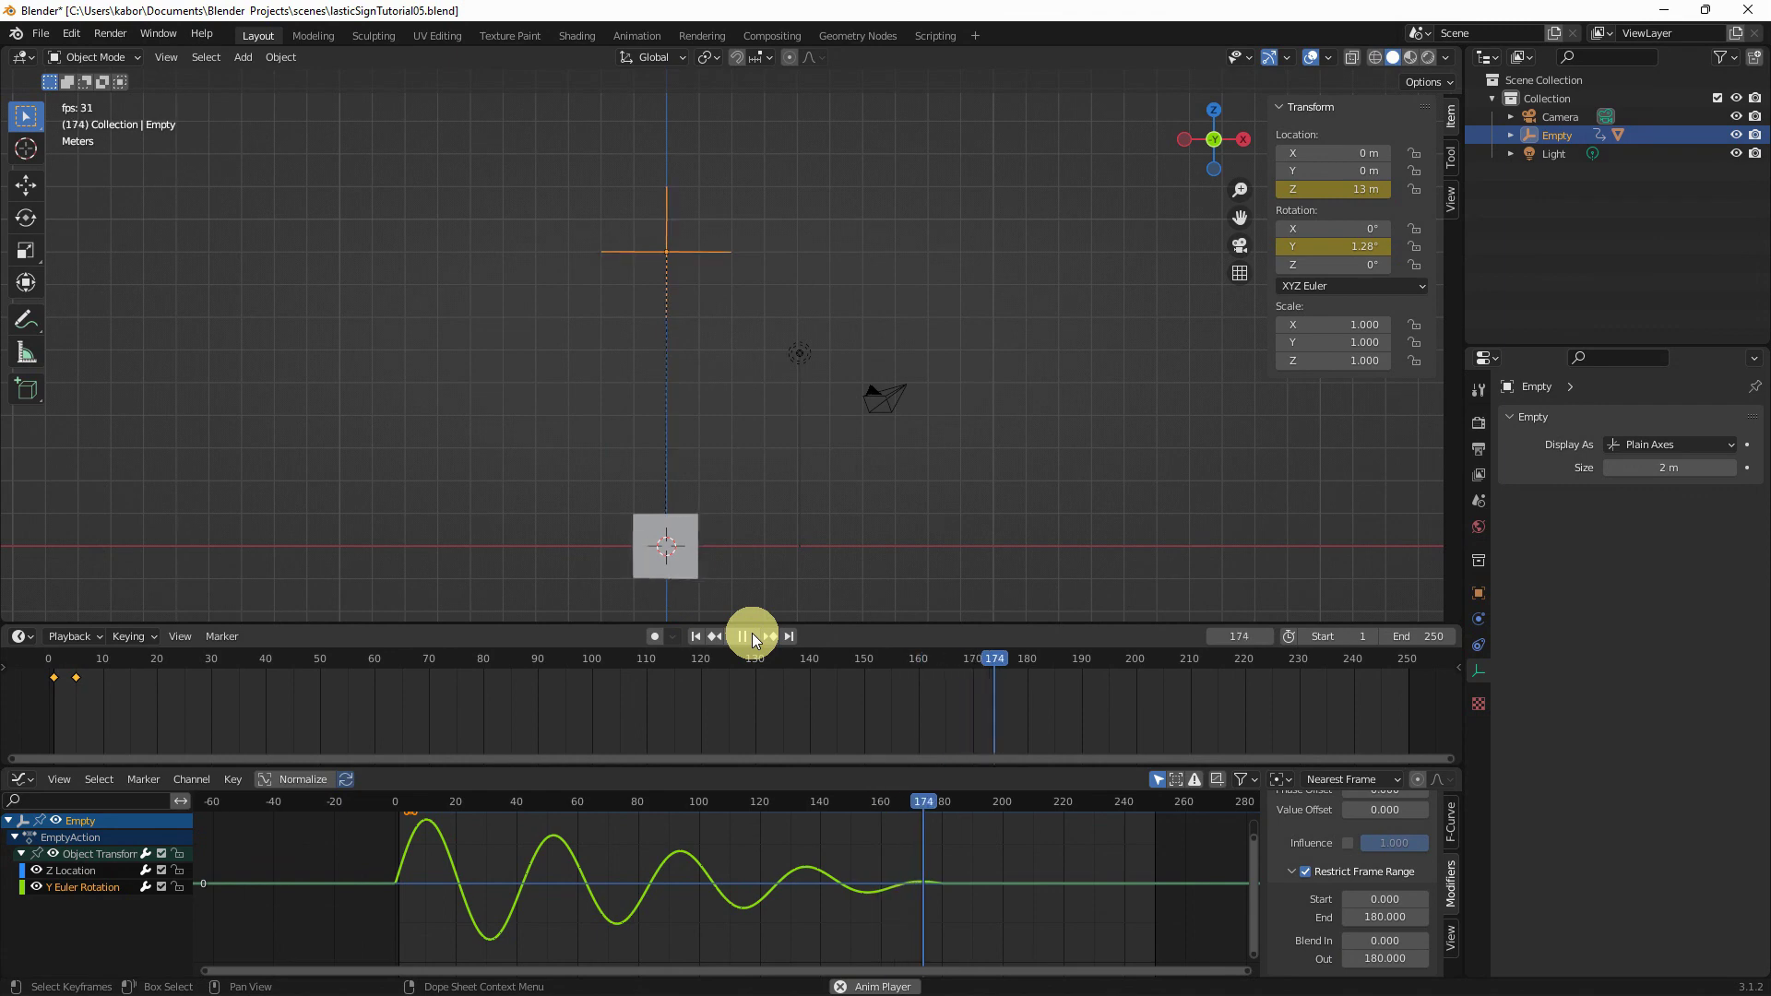
{"action": "left_click", "coordinate": [751, 636]}
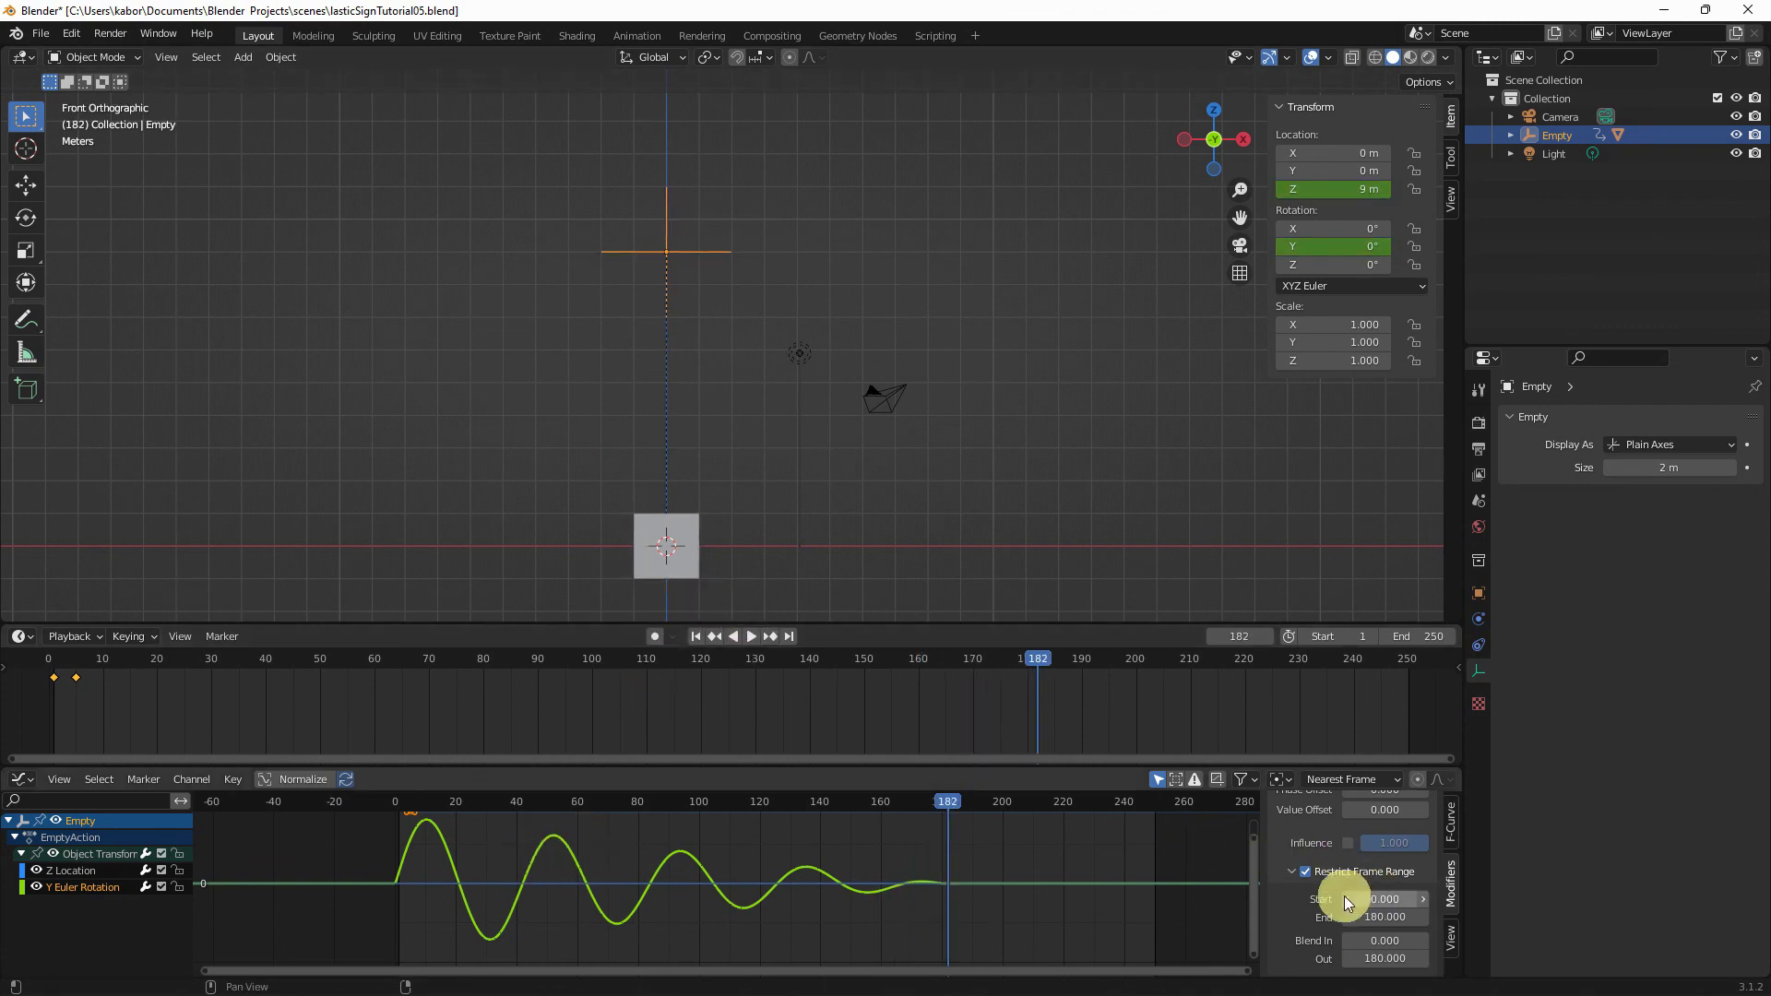
Step: Start the modifier's restricted range at frame 5 with a blend-in of 10 and play back from the first frame
{"action": "left_click", "coordinate": [1385, 897]}
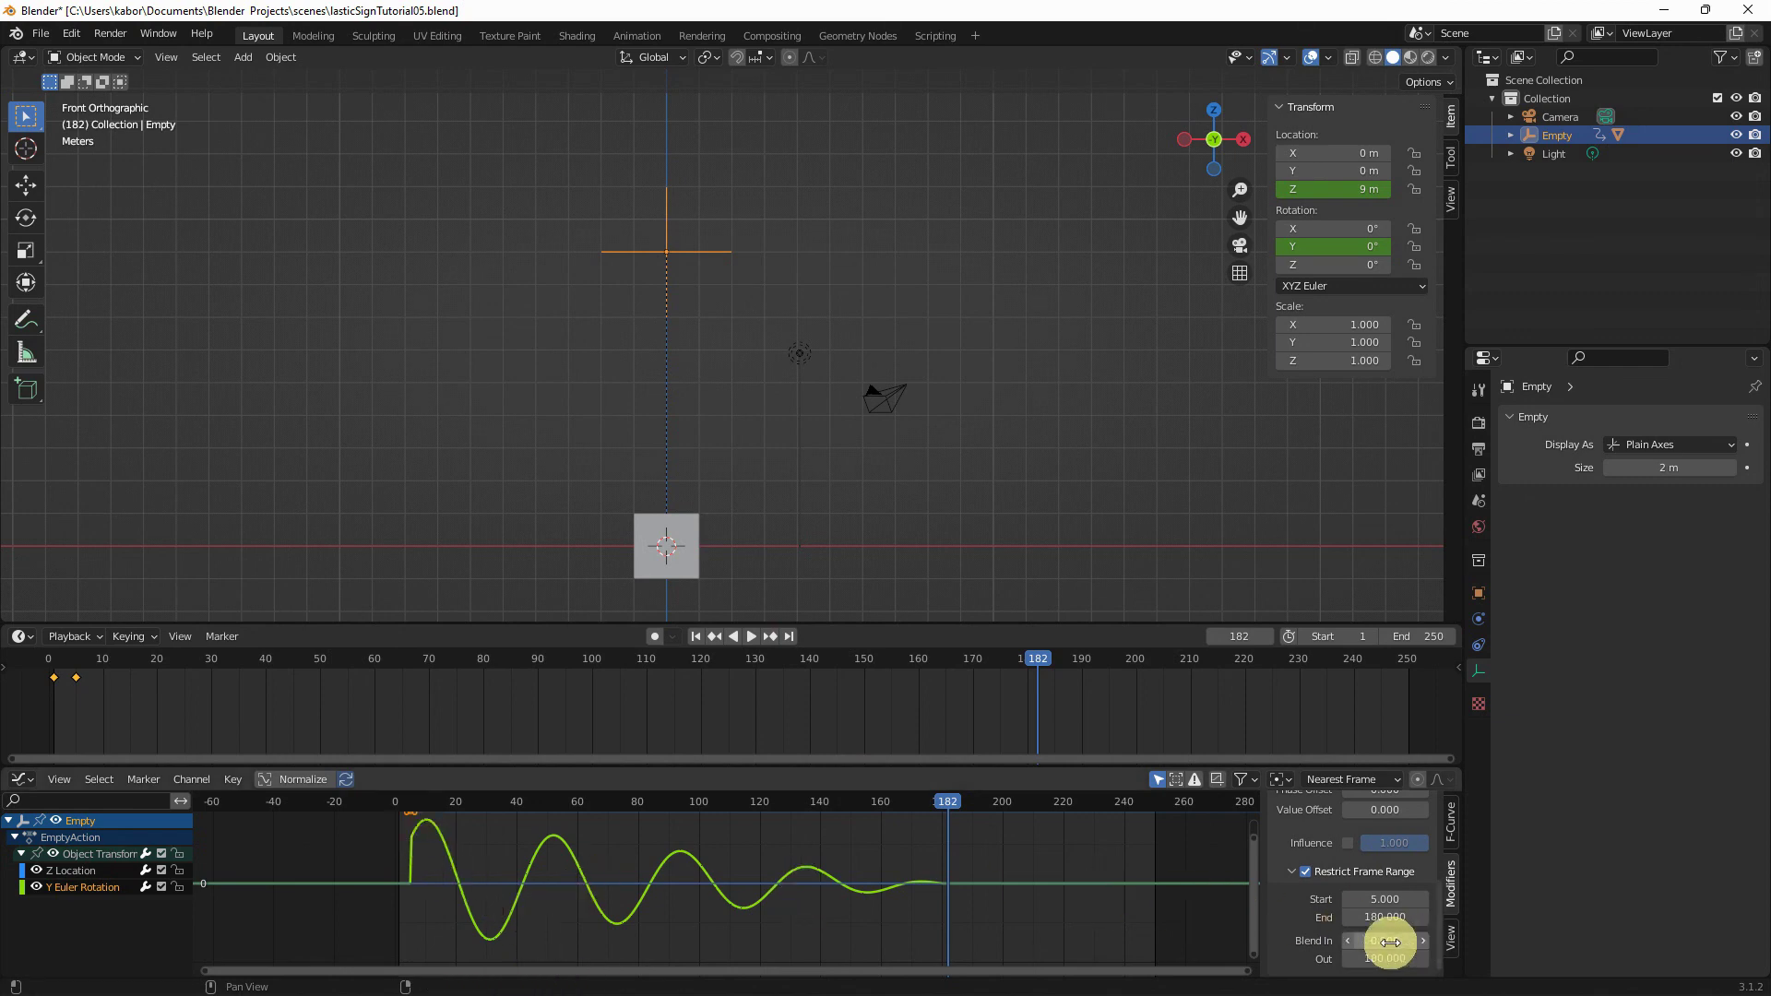
{"action": "left_click_drag", "start_coordinate": [1377, 942], "coordinate": [1446, 941]}
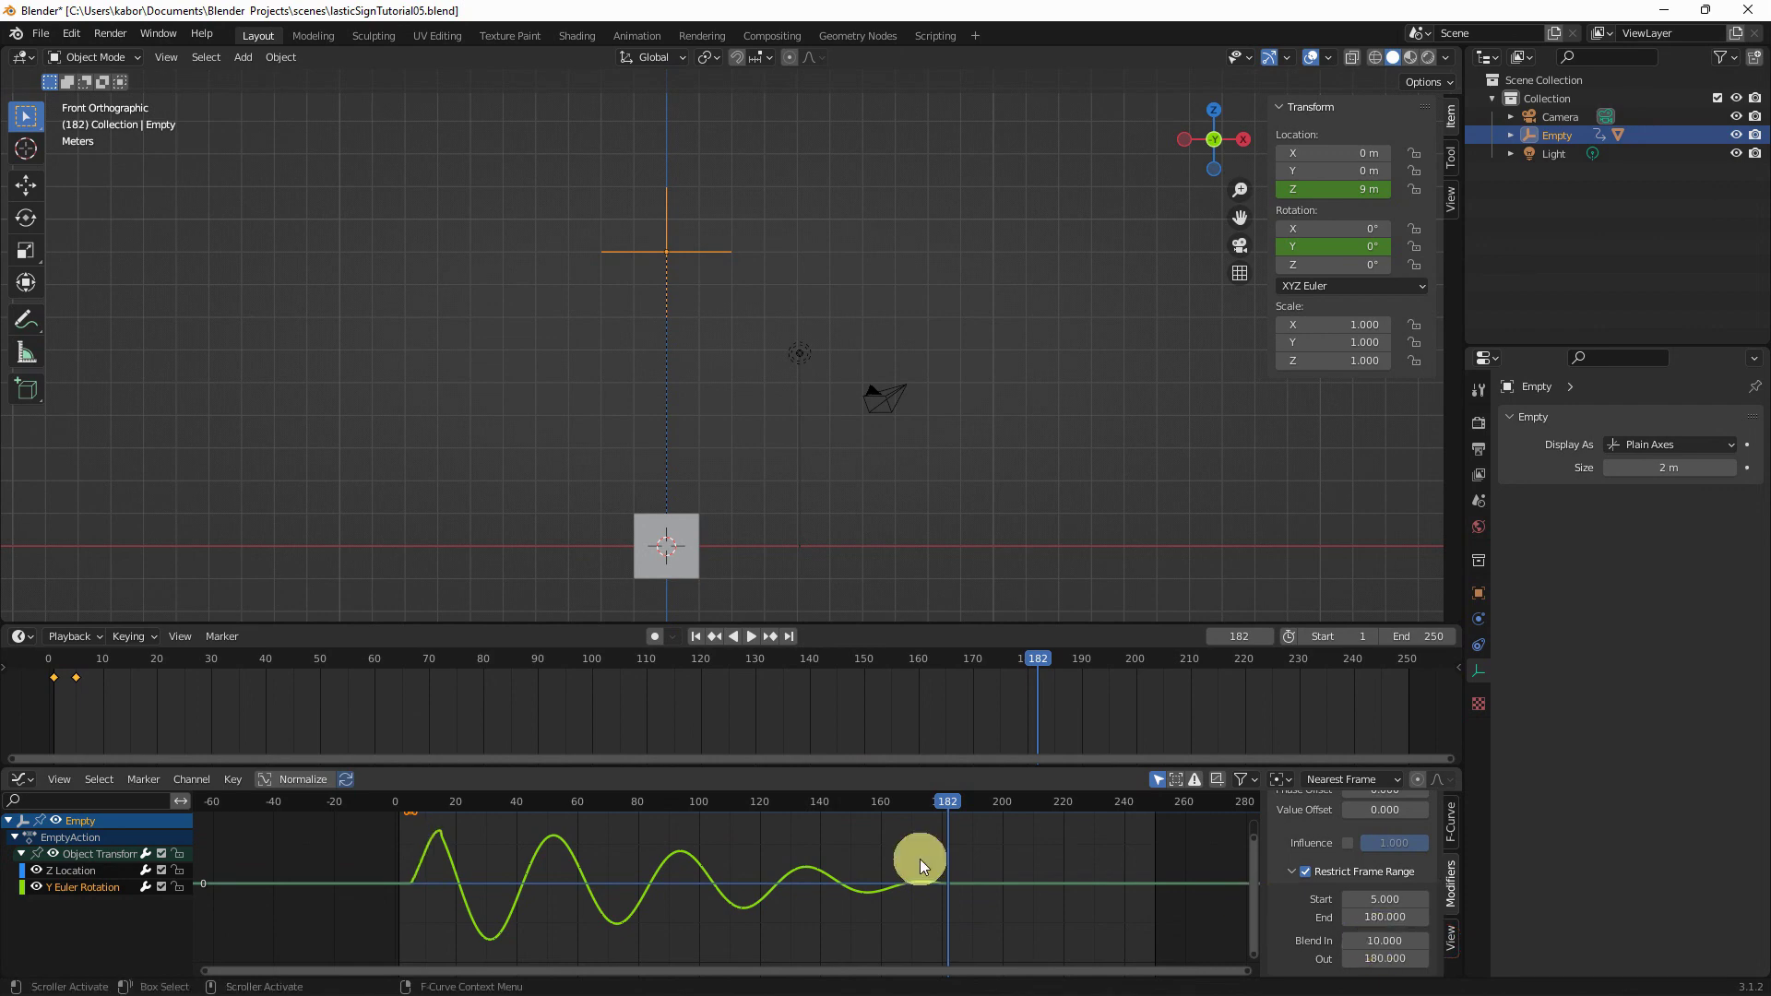
{"action": "left_click", "coordinate": [701, 637]}
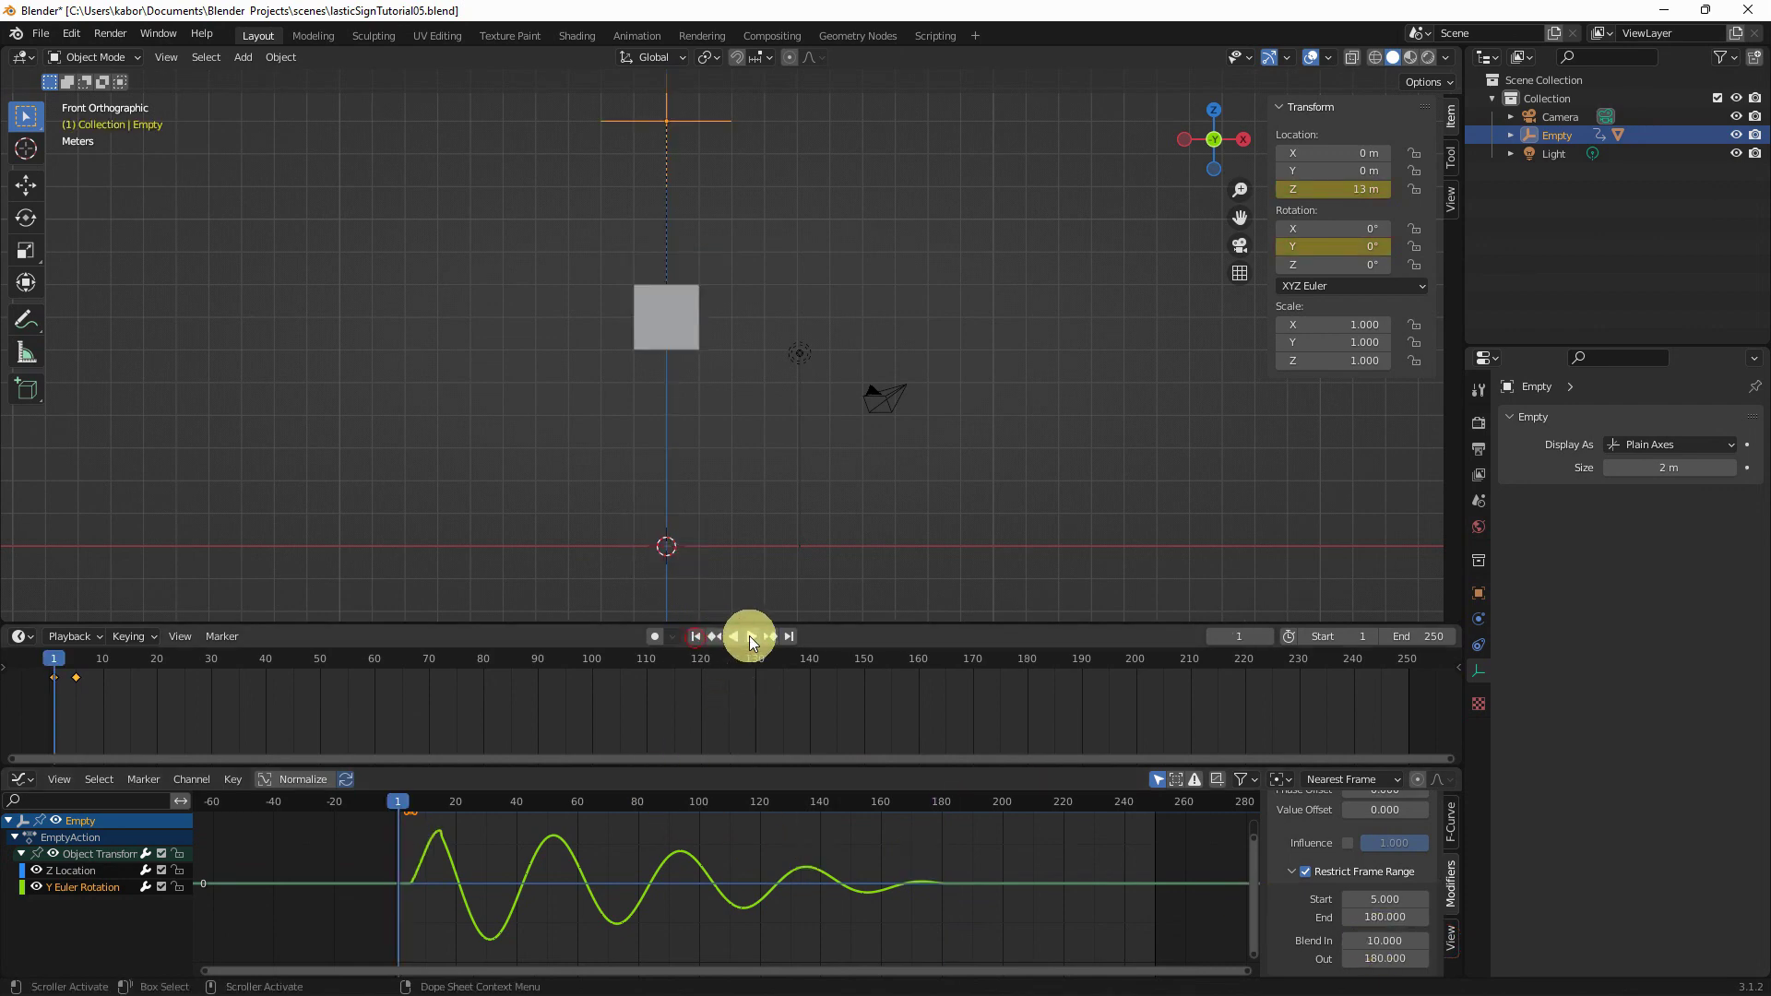
{"action": "left_click", "coordinate": [749, 635]}
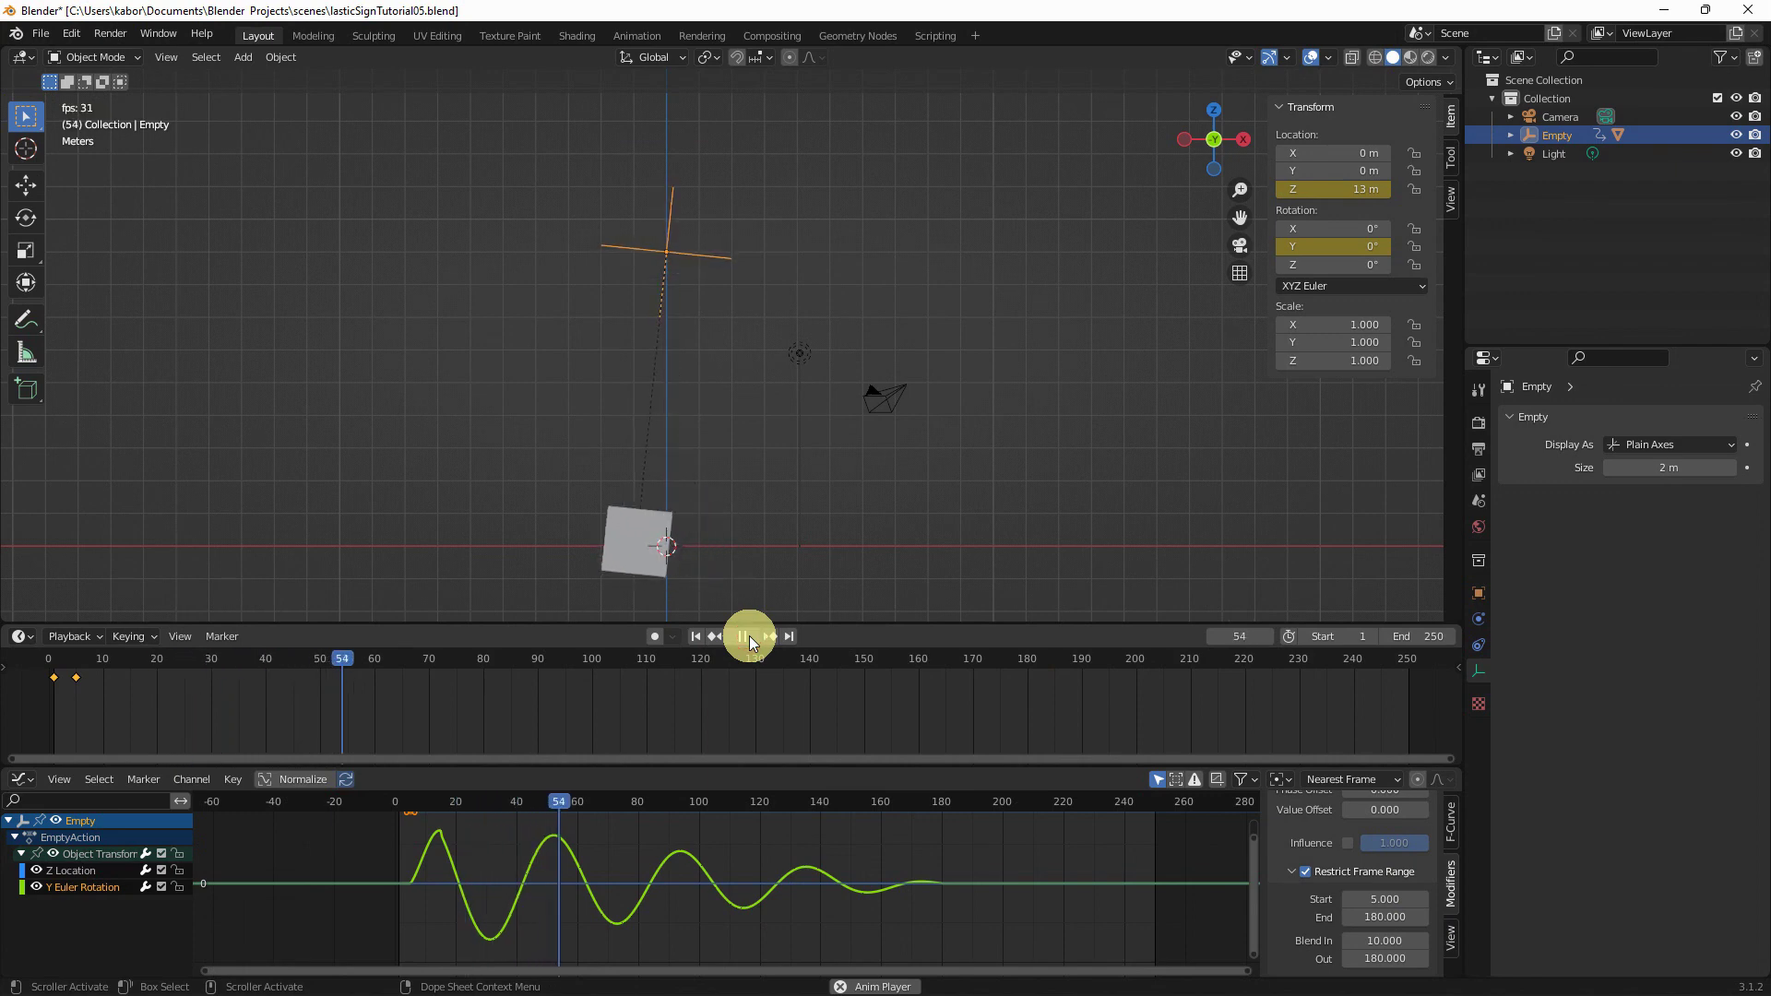